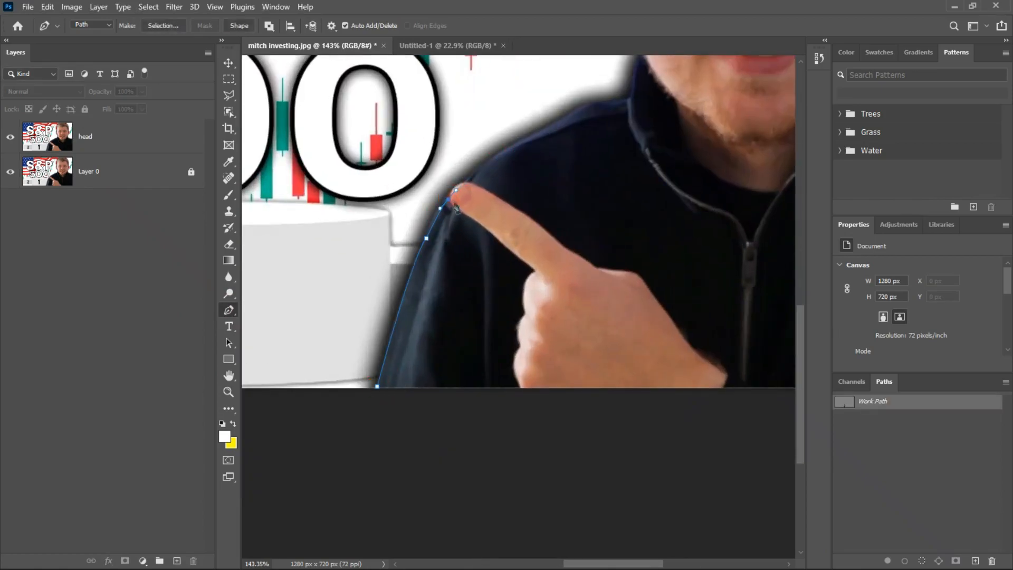
# Extend the pen path from the fingertip along the shoulder and collar to the man's jaw and ear.
pyautogui.scroll(3, 441, 204)
pyautogui.keyDown('alt'); pyautogui.click(451, 193); pyautogui.keyUp('alt')
pyautogui.moveTo(450, 193); pyautogui.dragTo(515, 143)
pyautogui.keyDown('alt'); pyautogui.click(487, 158); pyautogui.keyUp('alt')
pyautogui.scroll(-2, 545, 175)
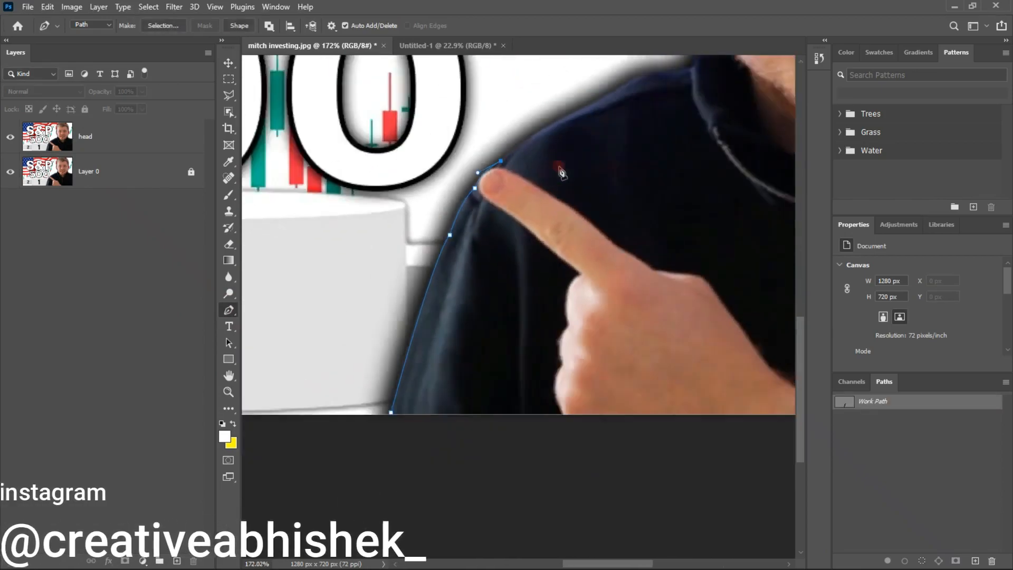
pyautogui.moveTo(547, 176); pyautogui.dragTo(364, 372)
pyautogui.moveTo(390, 311); pyautogui.dragTo(415, 303)
pyautogui.moveTo(526, 209); pyautogui.dragTo(543, 186)
pyautogui.keyDown('alt'); pyautogui.click(526, 209); pyautogui.keyUp('alt')
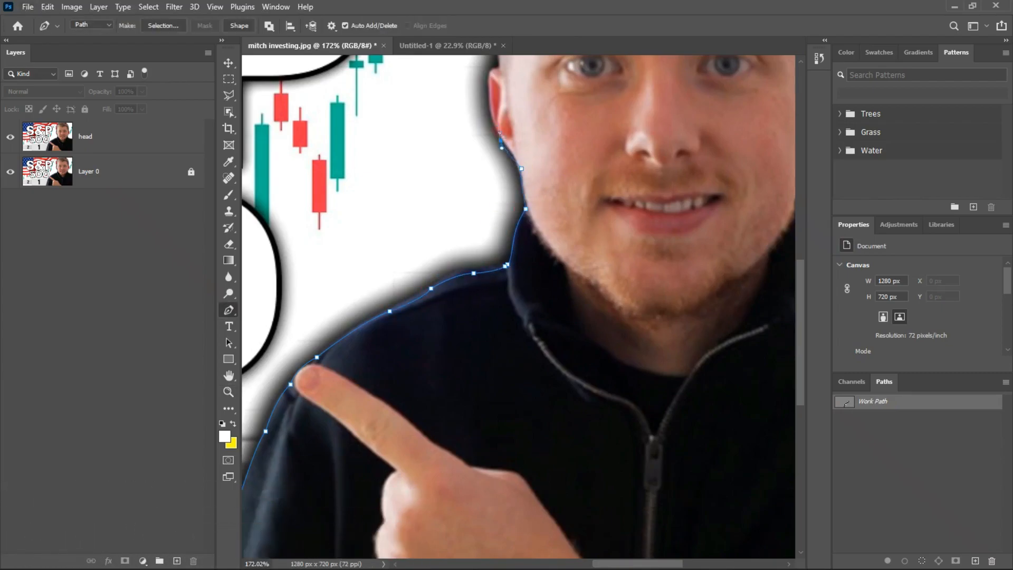
# Redo the last path points and continue the pen path around the ear, up the temple and over the hair.
pyautogui.hotkey('ctrl', 'z')
pyautogui.hotkey('ctrl', 'z')
pyautogui.moveTo(490, 73); pyautogui.dragTo(318, 257)
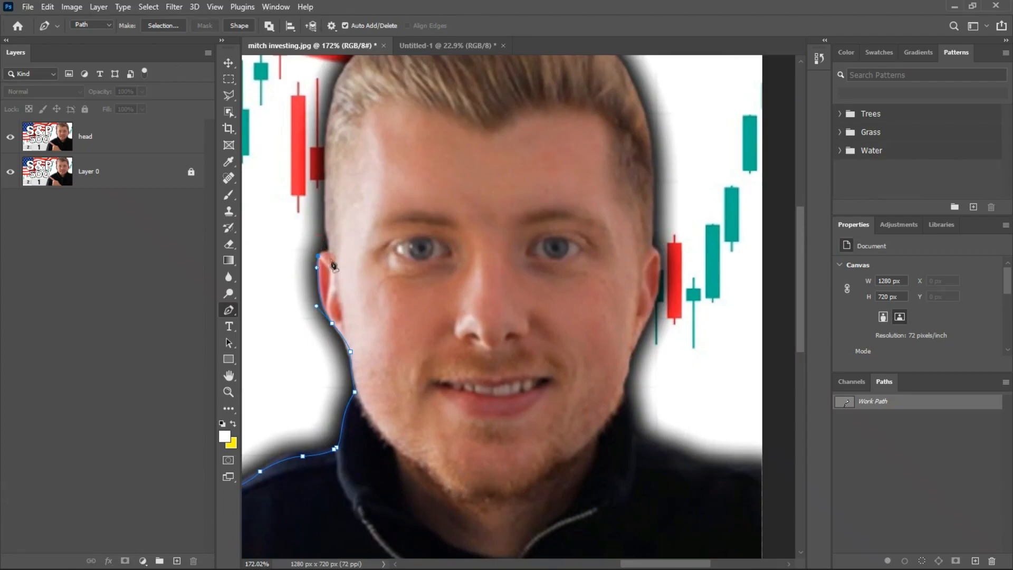
pyautogui.moveTo(349, 100); pyautogui.dragTo(343, 313)
pyautogui.scroll(2, 343, 313)
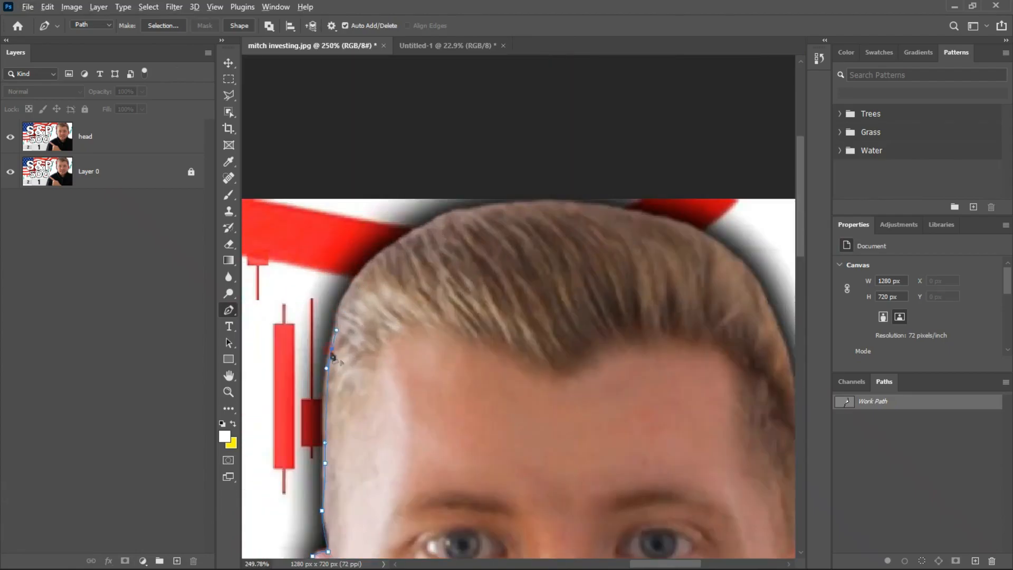
pyautogui.moveTo(597, 265); pyautogui.dragTo(402, 227)
pyautogui.moveTo(518, 200); pyautogui.dragTo(559, 231)
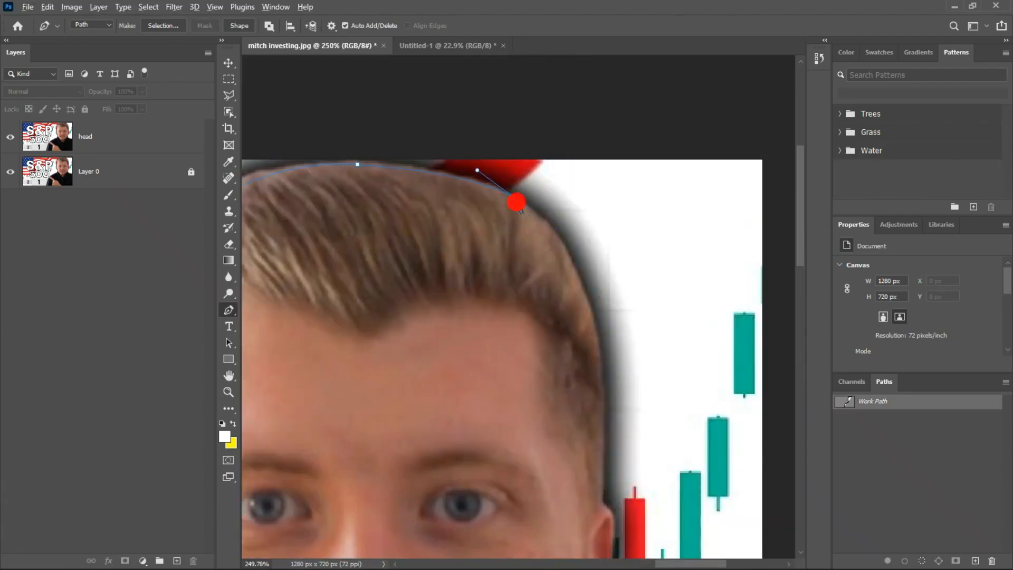
# Continue the pen path down the opposite ear, jaw and shoulder, and close it along the photo's edges.
pyautogui.click(605, 494)
pyautogui.moveTo(605, 494); pyautogui.dragTo(534, 286)
pyautogui.moveTo(503, 445); pyautogui.dragTo(497, 466)
pyautogui.moveTo(496, 466); pyautogui.dragTo(515, 339)
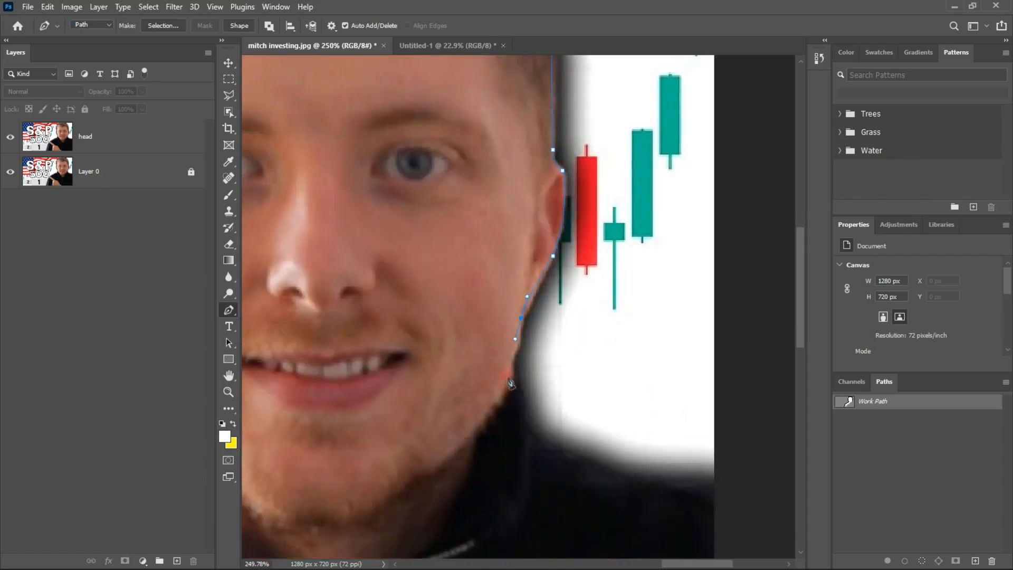
pyautogui.moveTo(508, 379); pyautogui.dragTo(494, 406)
pyautogui.moveTo(459, 361); pyautogui.dragTo(503, 206)
pyautogui.hotkey('ctrl', 'z')
pyautogui.moveTo(569, 225); pyautogui.dragTo(498, 184)
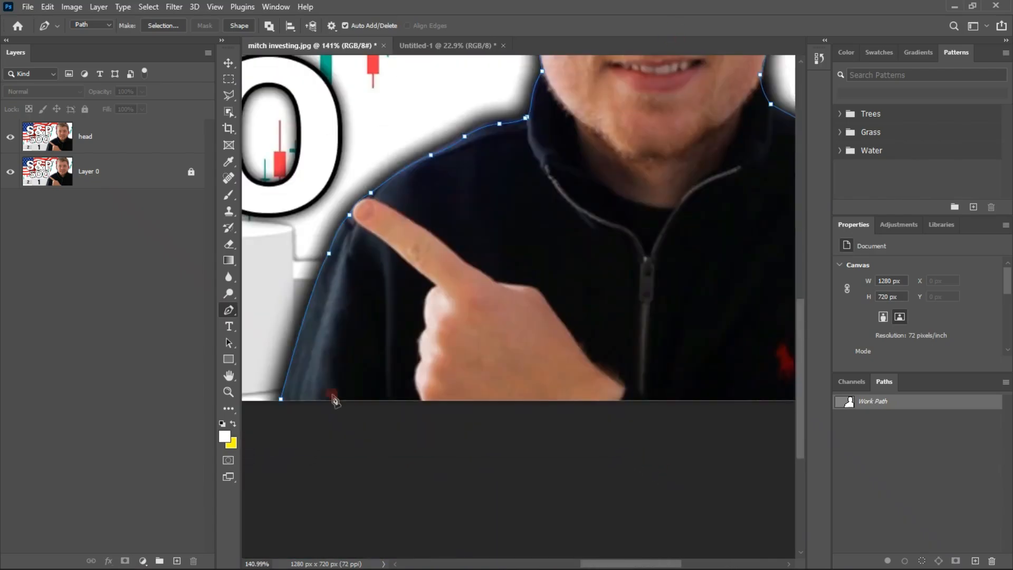
# Convert the closed path into a new anti-aliased selection with a feather radius of 0 pixels.
pyautogui.hotkey('ctrl', '0')
pyautogui.rightClick(634, 221)
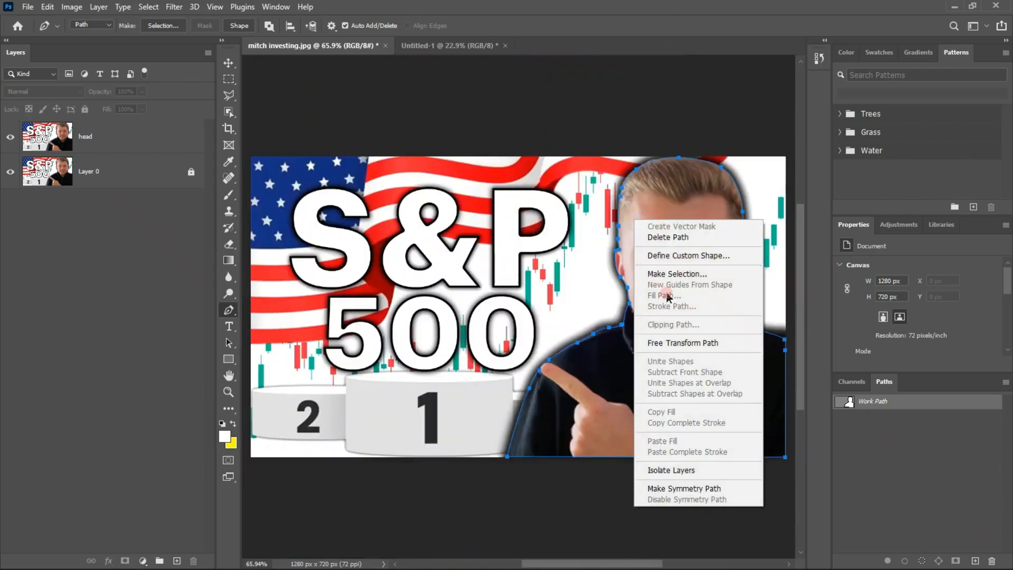
pyautogui.click(669, 273)
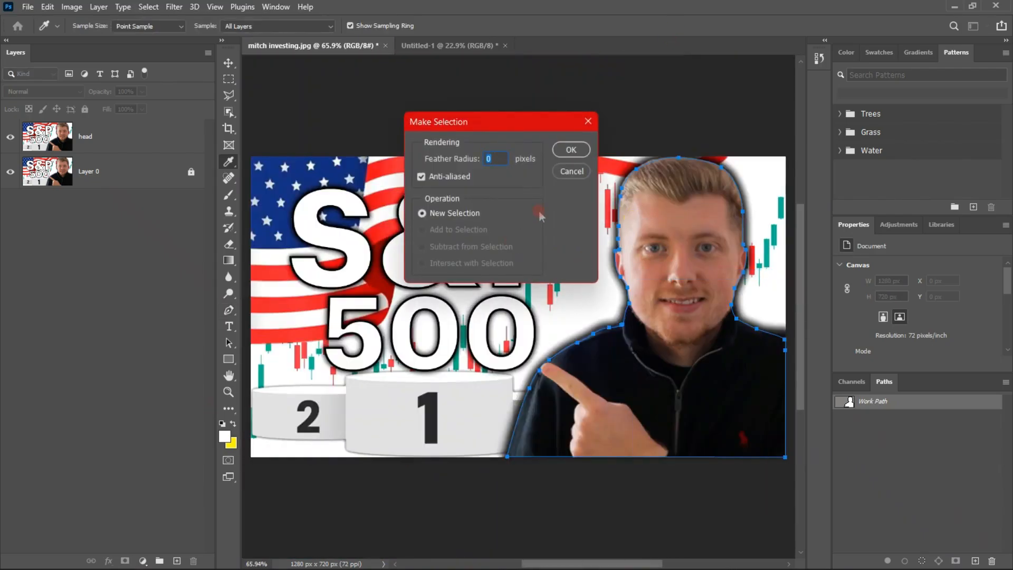
pyautogui.press('Return')
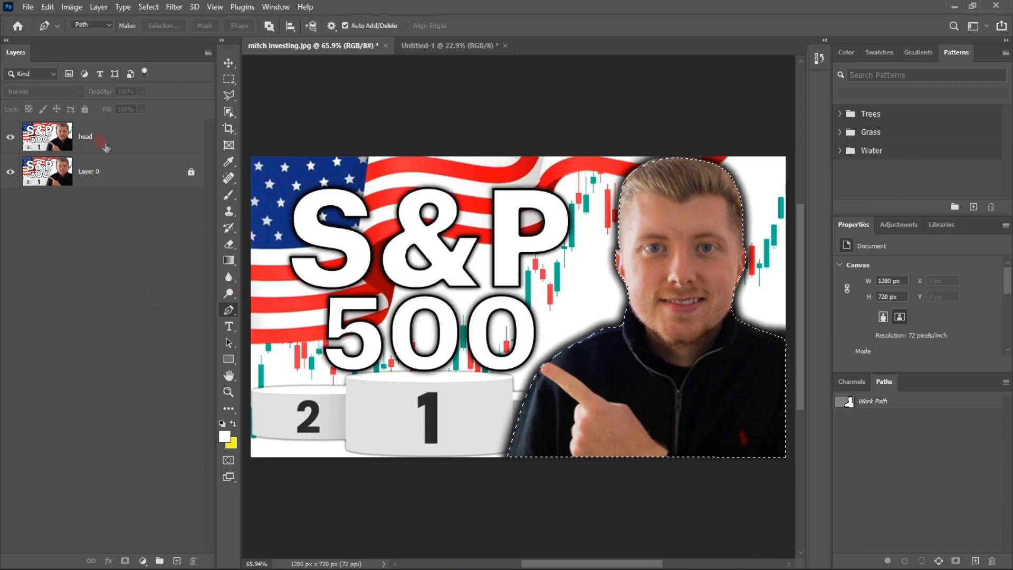
# Mask the head layer with the selection and hide Layer 0.
pyautogui.click(132, 144)
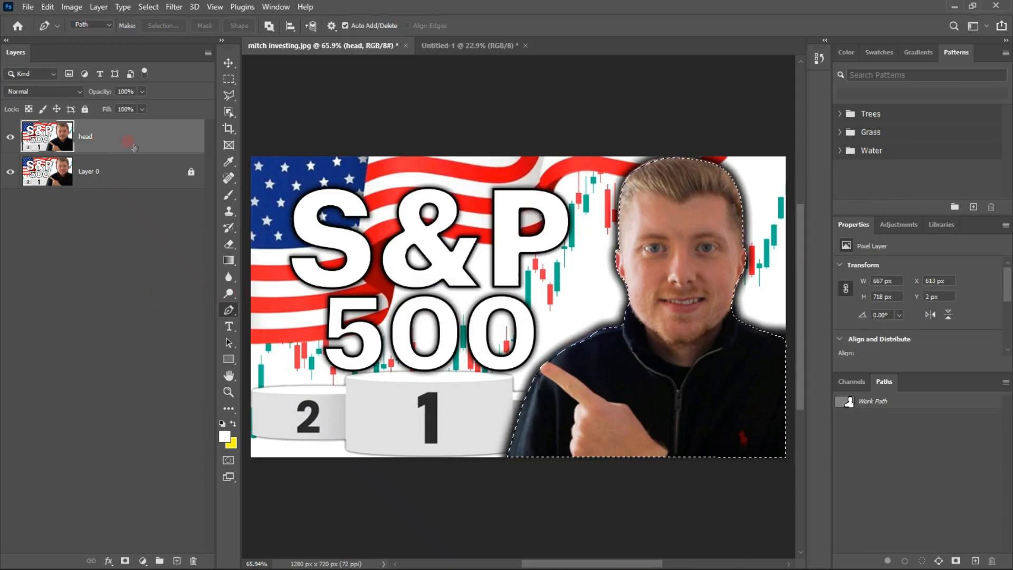
pyautogui.click(125, 561)
pyautogui.click(10, 171)
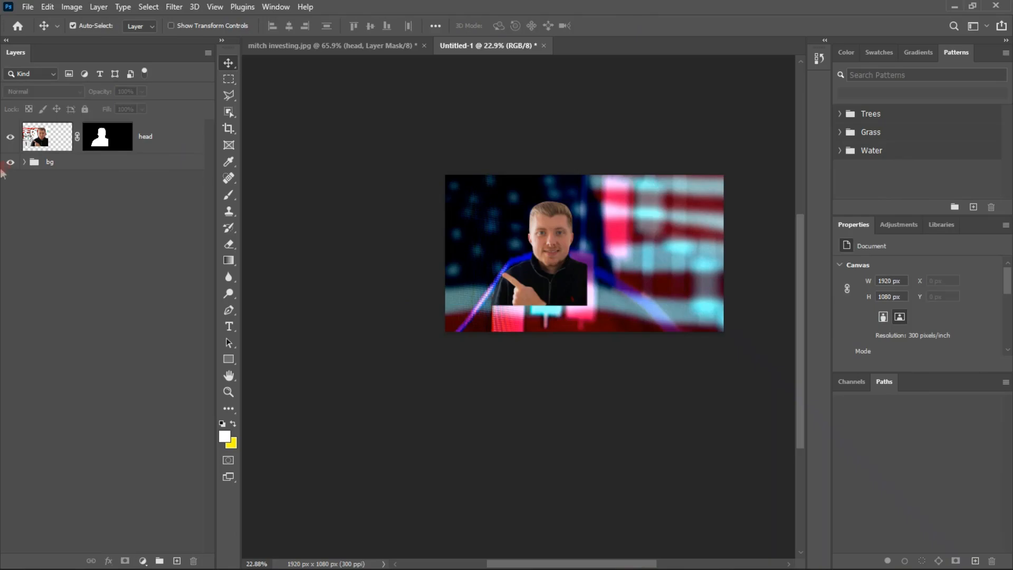
# In Untitled-1, lock the head layer and flip the trade, us flag and Layer 0 background layers horizontally.
pyautogui.click(84, 109)
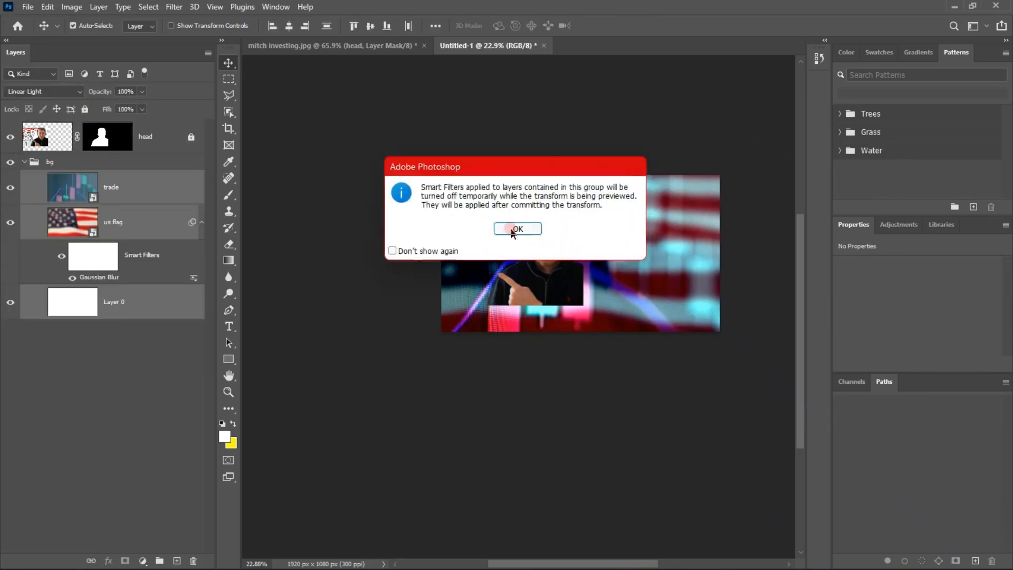
pyautogui.click(511, 236)
pyautogui.moveTo(533, 208); pyautogui.dragTo(629, 219)
pyautogui.click(626, 26)
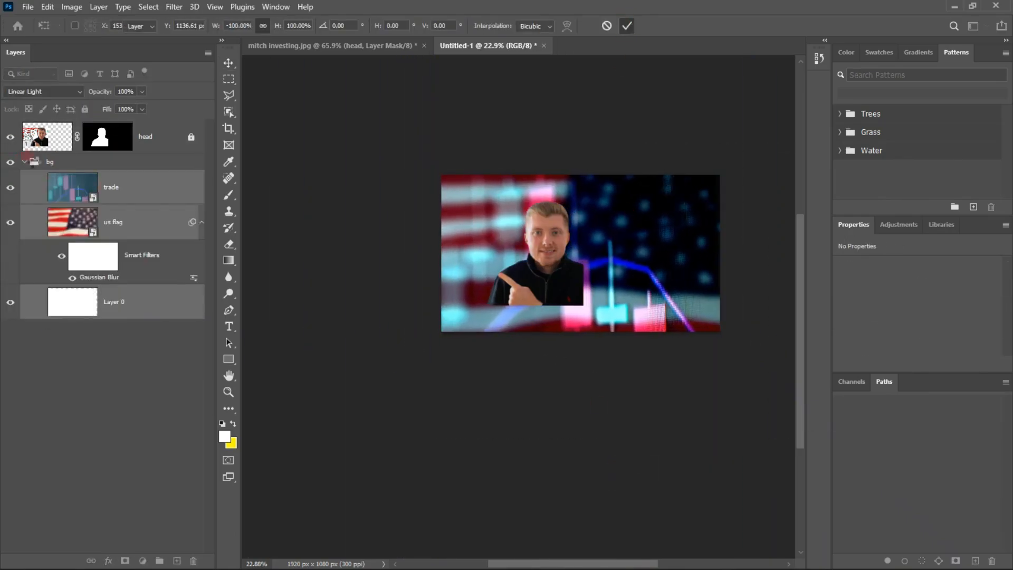
# Collapse and lock the bg group, and unlock the head layer.
pyautogui.click(25, 161)
pyautogui.click(84, 110)
pyautogui.click(191, 137)
# Enlarge the man's cutout with Free Transform and place it against the canvas's lower right corner.
pyautogui.click(548, 256)
pyautogui.hotkey('ctrl', 't')
pyautogui.moveTo(584, 253); pyautogui.dragTo(719, 253)
pyautogui.moveTo(686, 278); pyautogui.dragTo(698, 287)
pyautogui.moveTo(730, 353); pyautogui.dragTo(677, 323)
pyautogui.moveTo(635, 257); pyautogui.dragTo(662, 274)
pyautogui.moveTo(705, 189); pyautogui.dragTo(733, 174)
pyautogui.moveTo(687, 241); pyautogui.dragTo(676, 244)
pyautogui.moveTo(661, 367); pyautogui.dragTo(543, 391)
pyautogui.press('Return')
# Refine the cutout's size to about 981 by 1057 px and align it with the canvas's right edge.
pyautogui.press('z')
pyautogui.moveTo(357, 270); pyautogui.dragTo(386, 270)
pyautogui.moveTo(674, 230); pyautogui.dragTo(430, 227)
pyautogui.moveTo(486, 276); pyautogui.dragTo(499, 276)
pyautogui.press('v')
pyautogui.moveTo(503, 332); pyautogui.dragTo(517, 293)
pyautogui.scroll(-2, 500, 415)
pyautogui.hotkey('ctrl', 't')
pyautogui.moveTo(319, 92); pyautogui.dragTo(333, 110)
pyautogui.press('Return')
# Apply the head layer's mask permanently to its pixels.
pyautogui.click(127, 283)
pyautogui.click(110, 148)
pyautogui.rightClick(117, 154)
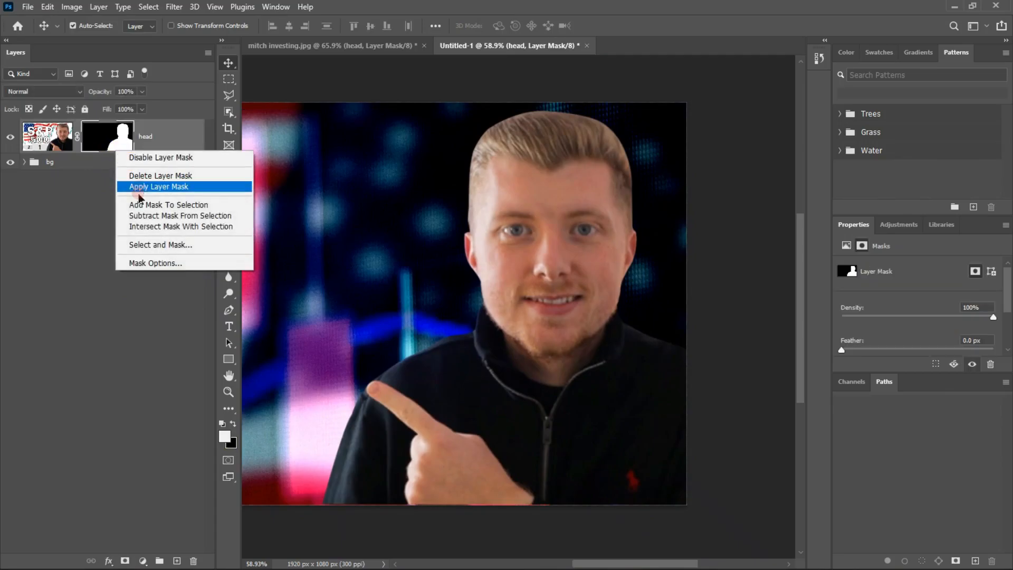
pyautogui.click(143, 187)
# Apply Auto Tone, Auto Contrast and Auto Color to the head layer.
pyautogui.click(71, 7)
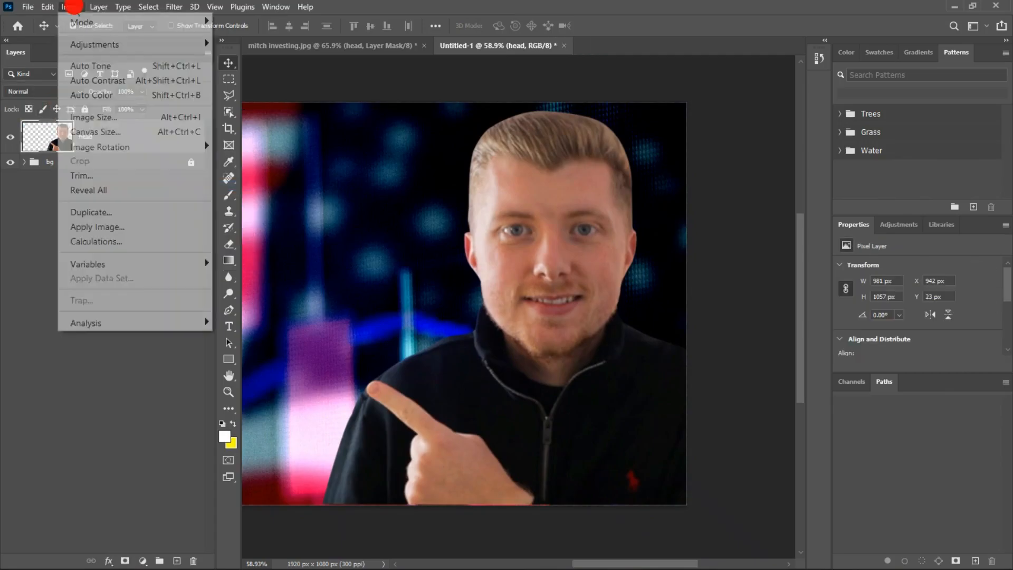
pyautogui.moveTo(187, 45)
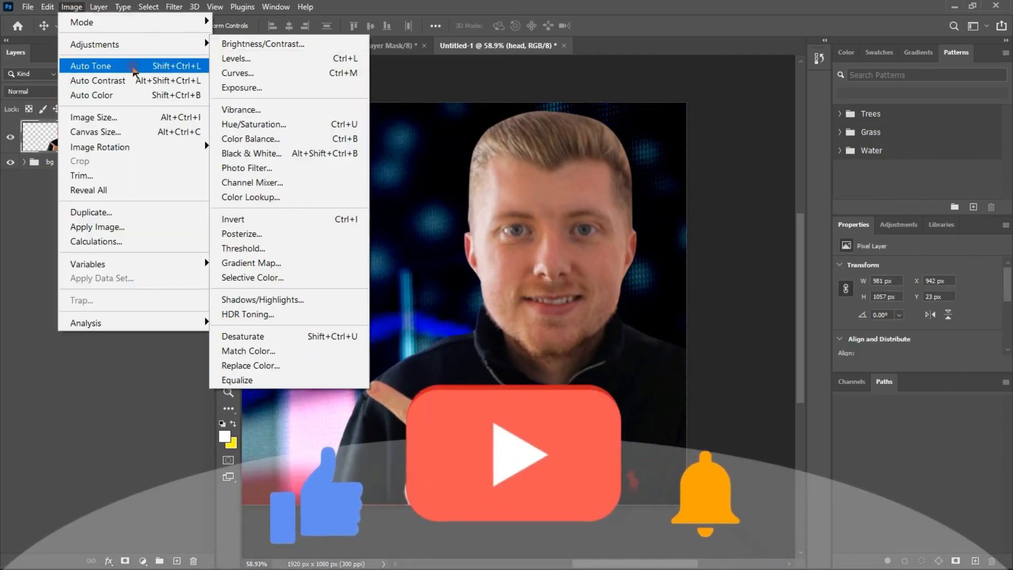
pyautogui.click(131, 67)
pyautogui.click(71, 7)
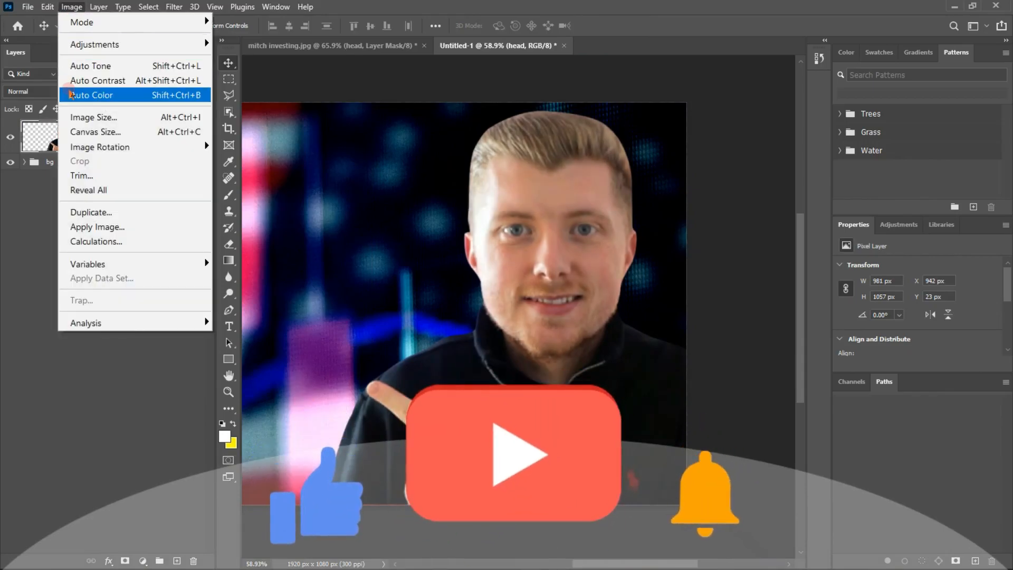
pyautogui.click(71, 79)
pyautogui.click(71, 7)
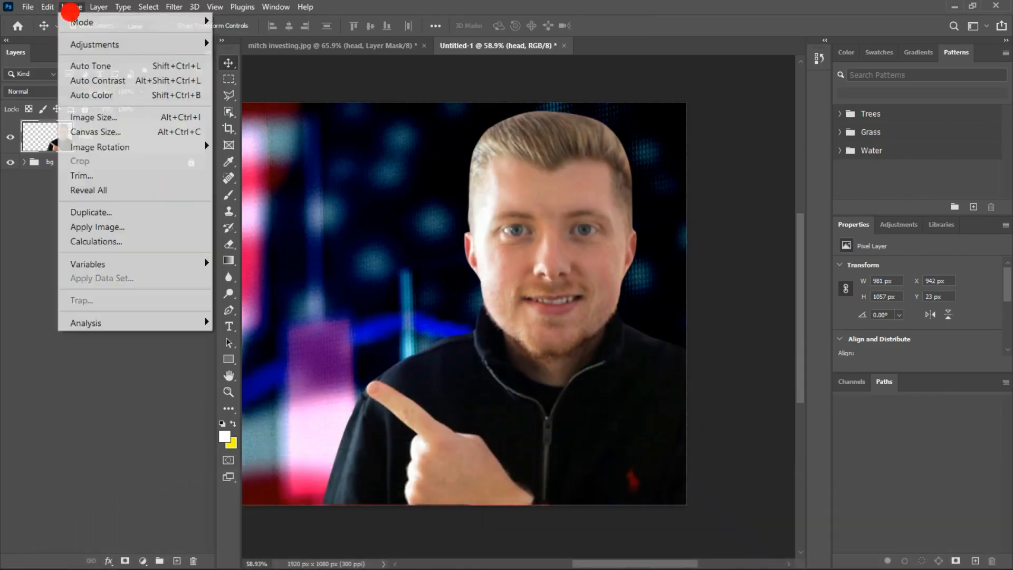
pyautogui.click(79, 98)
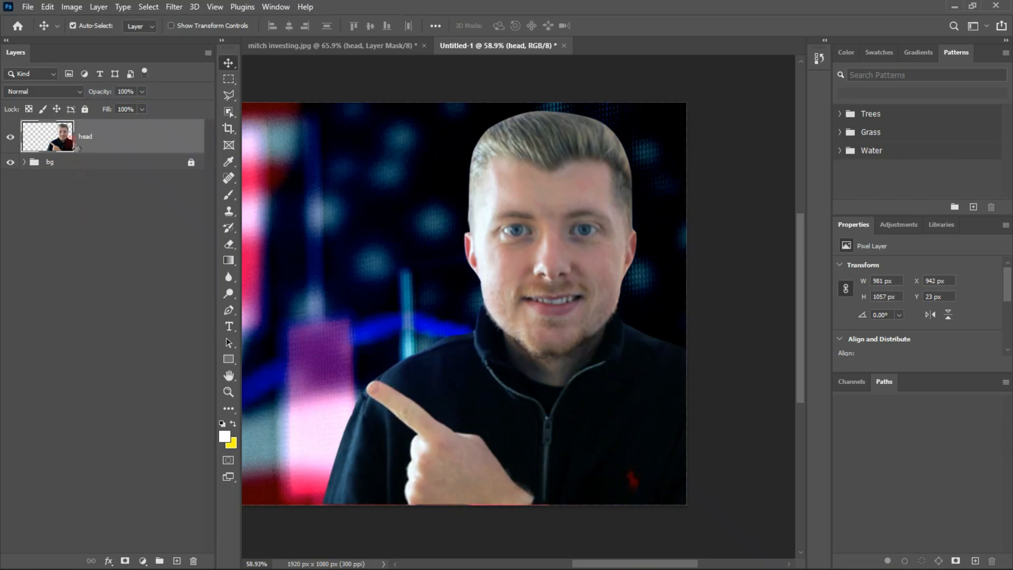
# Adjust the head layer's brightness and contrast with Brightness/Contrast.
pyautogui.click(93, 244)
pyautogui.scroll(-2, 454, 354)
pyautogui.moveTo(475, 332); pyautogui.dragTo(558, 315)
pyautogui.scroll(5, 558, 317)
pyautogui.click(127, 142)
pyautogui.click(72, 7)
pyautogui.moveTo(95, 43)
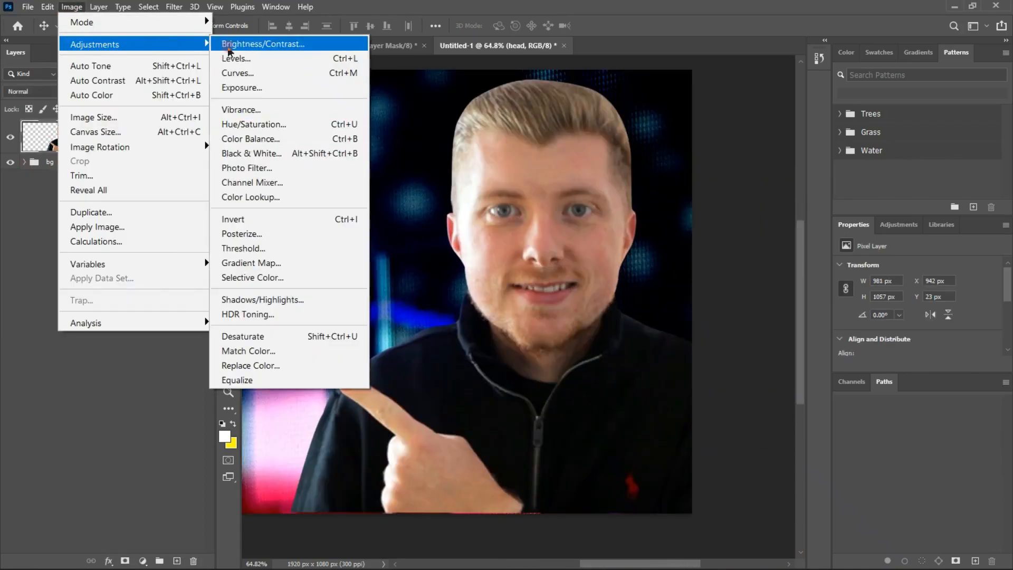
pyautogui.click(260, 42)
pyautogui.moveTo(333, 132)
pyautogui.mouseDown()
pyautogui.moveTo(350, 124)
pyautogui.moveTo(335, 130)
pyautogui.mouseUp()
pyautogui.moveTo(335, 101); pyautogui.dragTo(347, 132)
pyautogui.click(422, 91)
# Set the head layer's vibrance to +72 and fine-tune its saturation.
pyautogui.click(72, 6)
pyautogui.moveTo(95, 43)
pyautogui.click(238, 106)
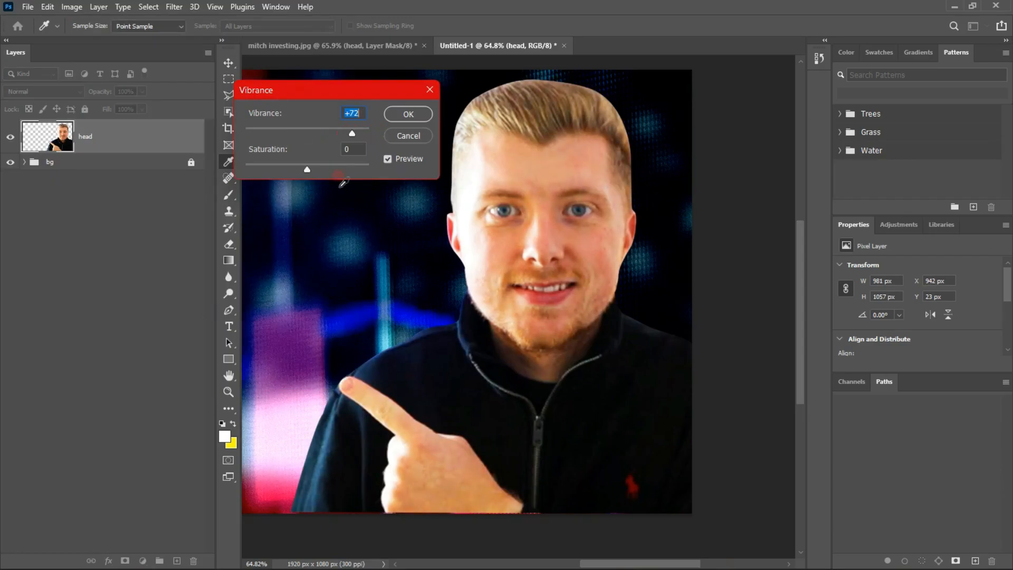
pyautogui.moveTo(313, 168); pyautogui.dragTo(302, 166)
pyautogui.click(430, 113)
# Adjust the head layer's tones with Curves using two curve points.
pyautogui.click(71, 7)
pyautogui.click(235, 77)
pyautogui.moveTo(775, 361); pyautogui.dragTo(777, 379)
pyautogui.moveTo(847, 301)
pyautogui.mouseDown()
pyautogui.moveTo(849, 290)
pyautogui.moveTo(844, 304)
pyautogui.mouseUp()
pyautogui.click(1006, 231)
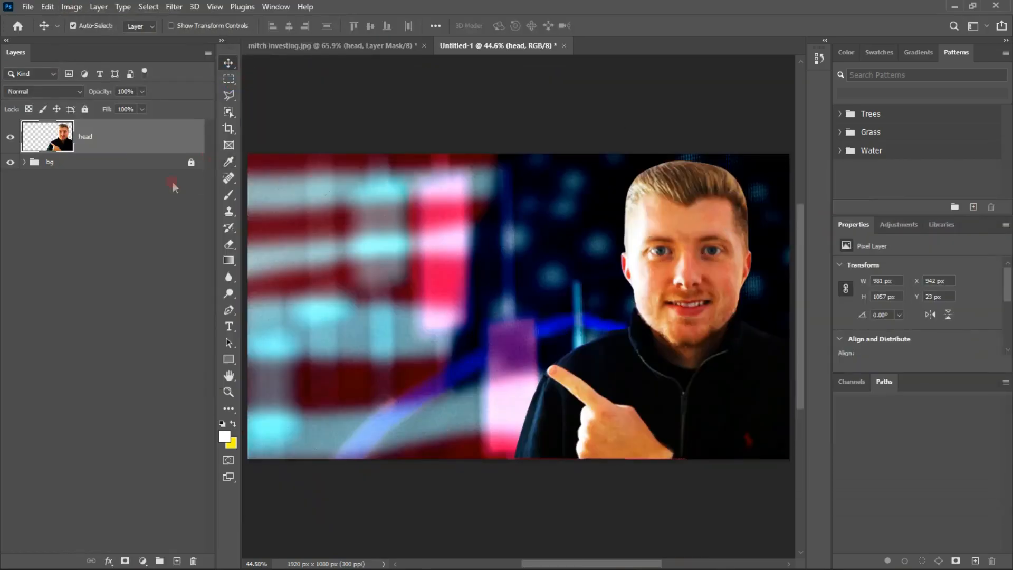
# Create a new layer named "light on body" above the head layer.
pyautogui.click(151, 314)
pyautogui.hotkey('ctrl', 'shift', 'n')
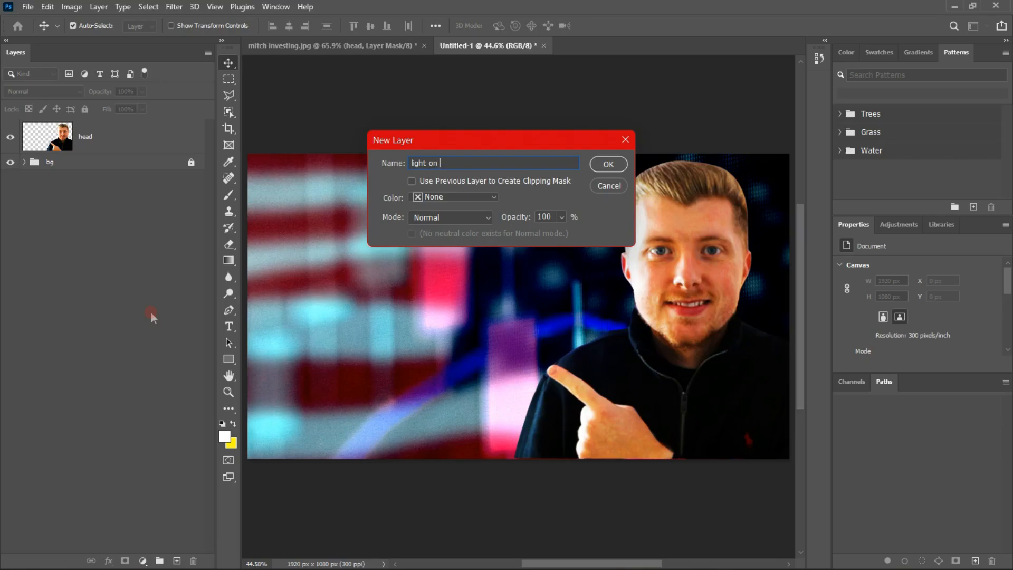
pyautogui.write('light on bodu')
pyautogui.press('BackSpace')
pyautogui.write('y')
pyautogui.press('Return')
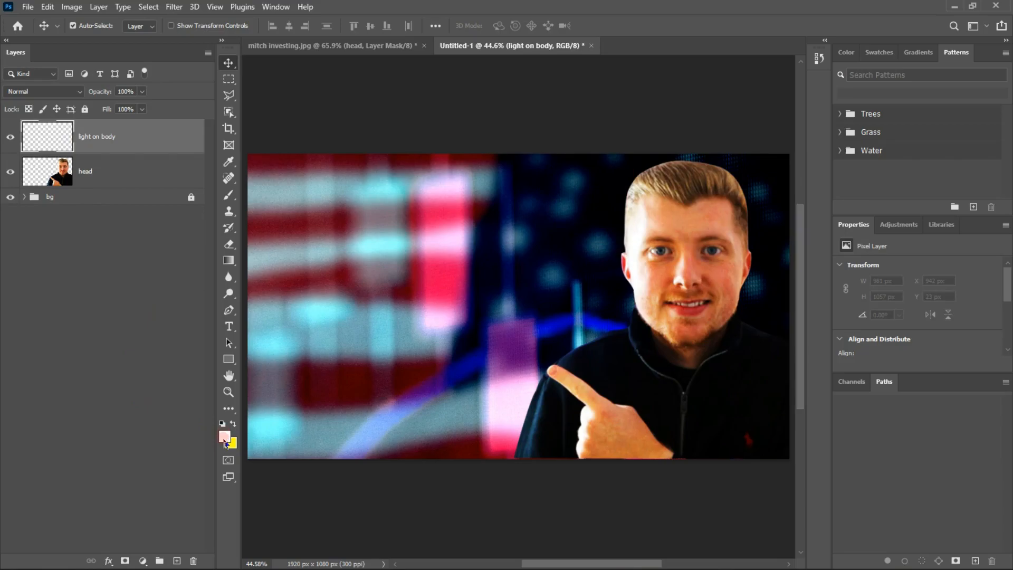
# Fill the light on body layer with white and clip it to the head layer.
pyautogui.hotkey('alt', 'BackSpace')
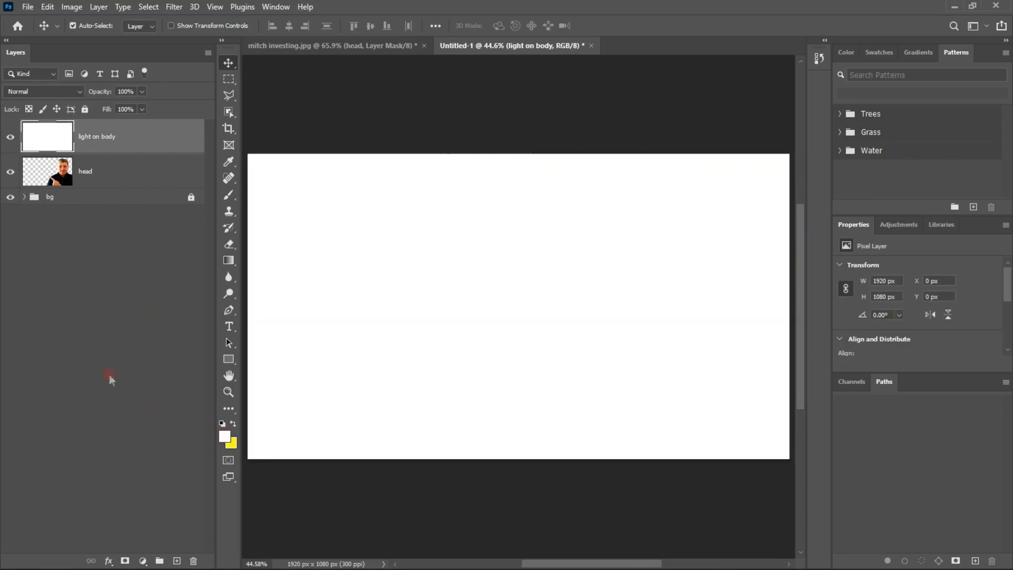
pyautogui.keyDown('alt'); pyautogui.click(139, 144); pyautogui.keyUp('alt')
pyautogui.click(46, 162)
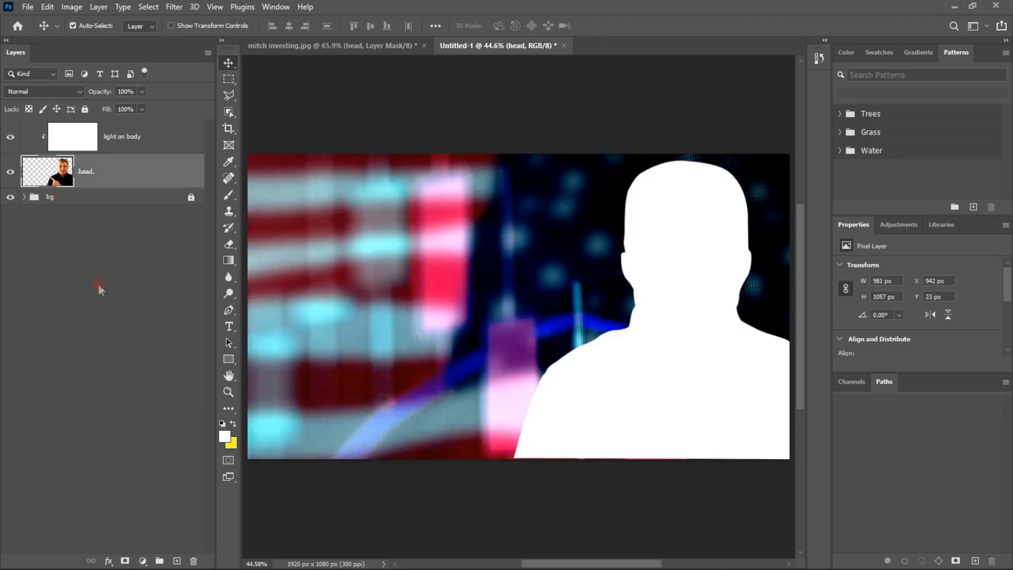
# Add a layer mask to the light on body layer and invert it to black.
pyautogui.click(148, 150)
pyautogui.click(121, 559)
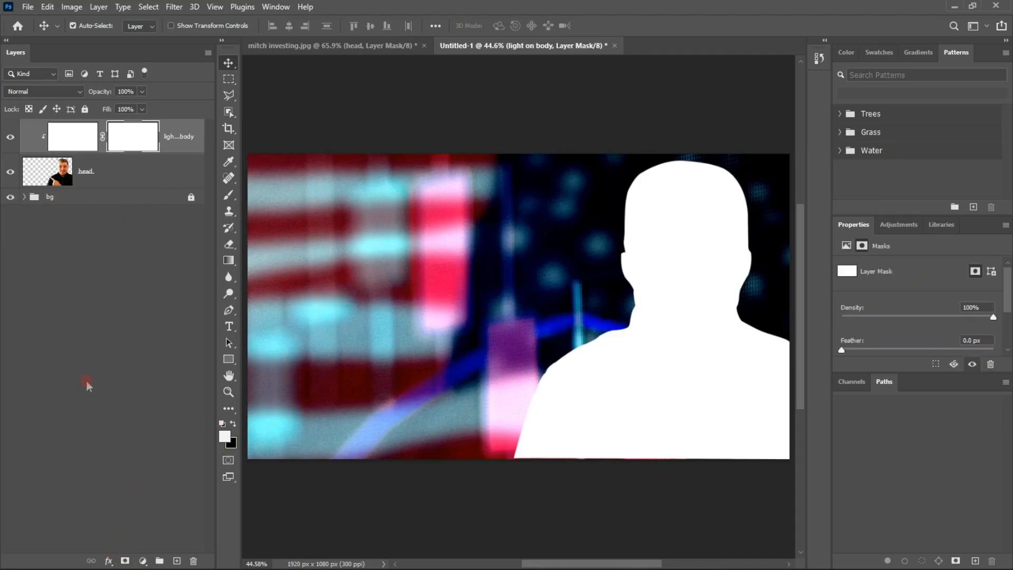
pyautogui.hotkey('ctrl', 'i')
# Move the head layer down 8 px to close the gap along the canvas's bottom edge.
pyautogui.moveTo(569, 211); pyautogui.dragTo(515, 184)
pyautogui.scroll(5, 532, 374)
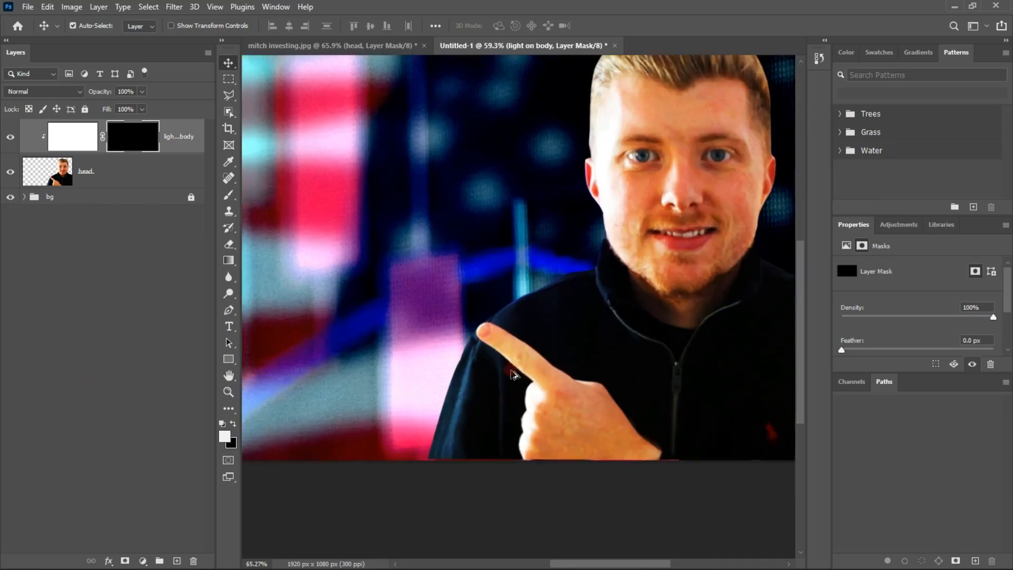
pyautogui.scroll(-1, 473, 369)
pyautogui.scroll(3, 460, 329)
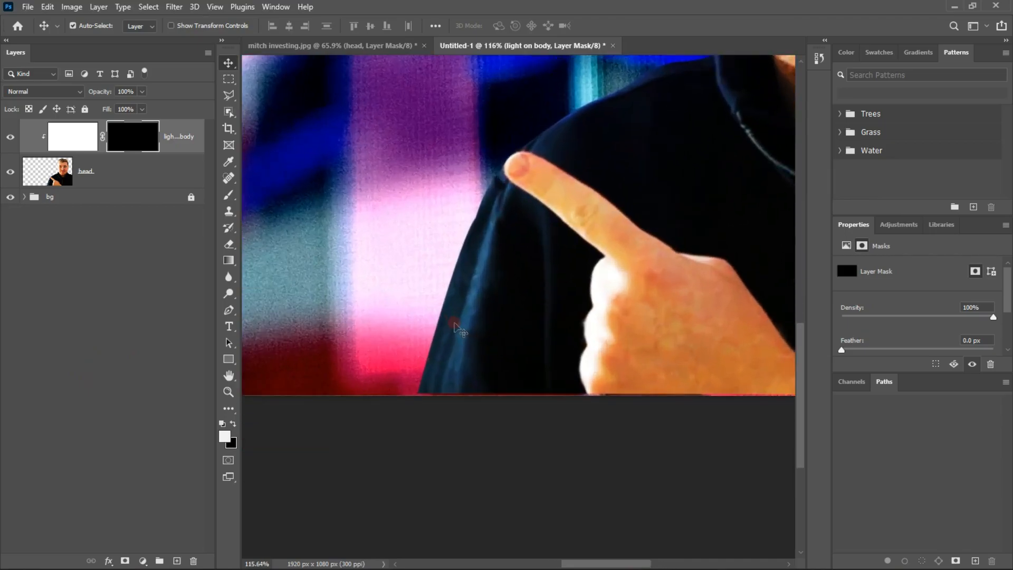
pyautogui.click(118, 170)
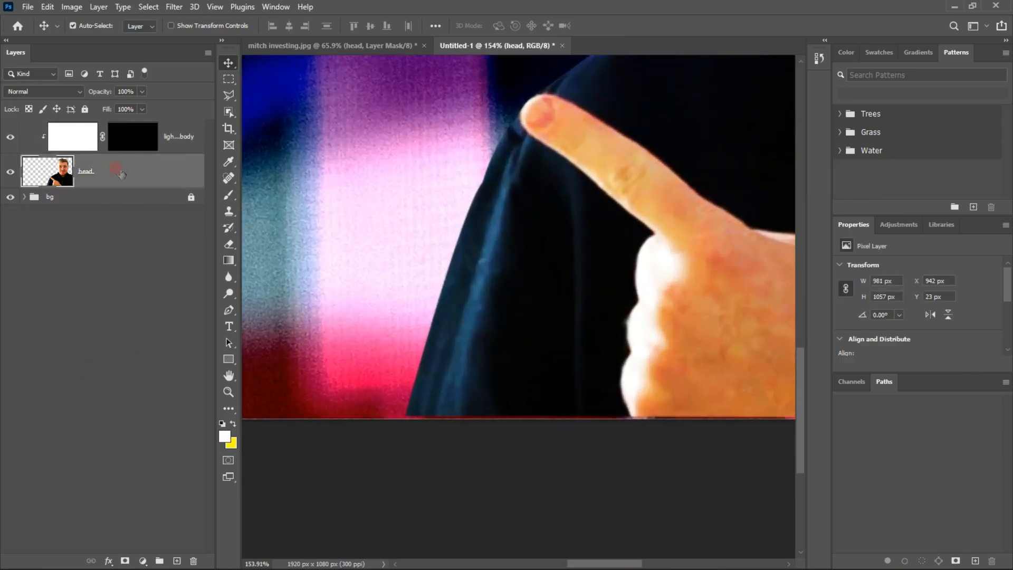
pyautogui.moveTo(669, 272); pyautogui.dragTo(669, 278)
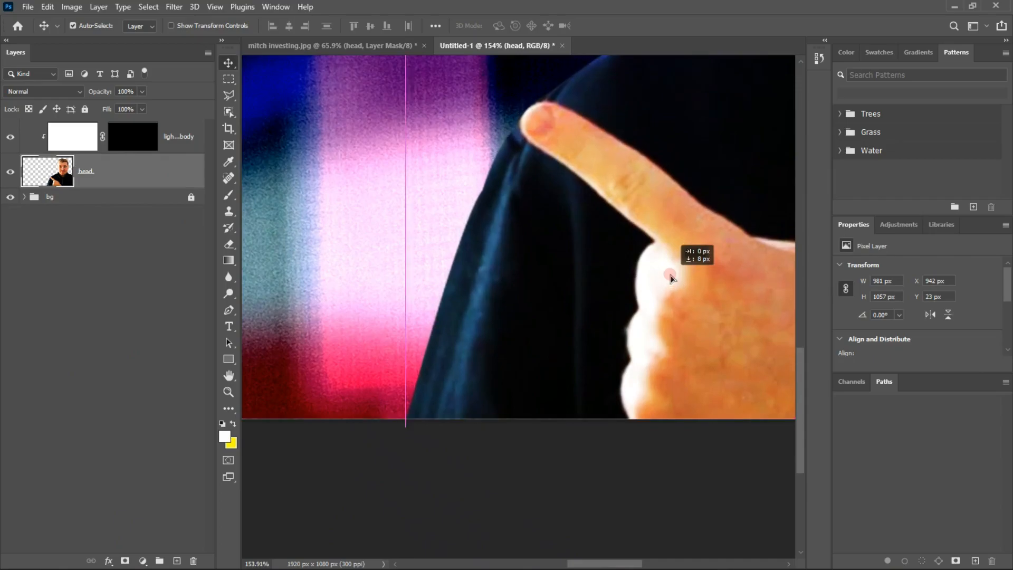
pyautogui.scroll(-6, 599, 267)
# Paint light along the jacket's shoulder and sleeve on the light on body mask, and merge it with the head into one layer named "sub".
pyautogui.moveTo(592, 264); pyautogui.dragTo(335, 416)
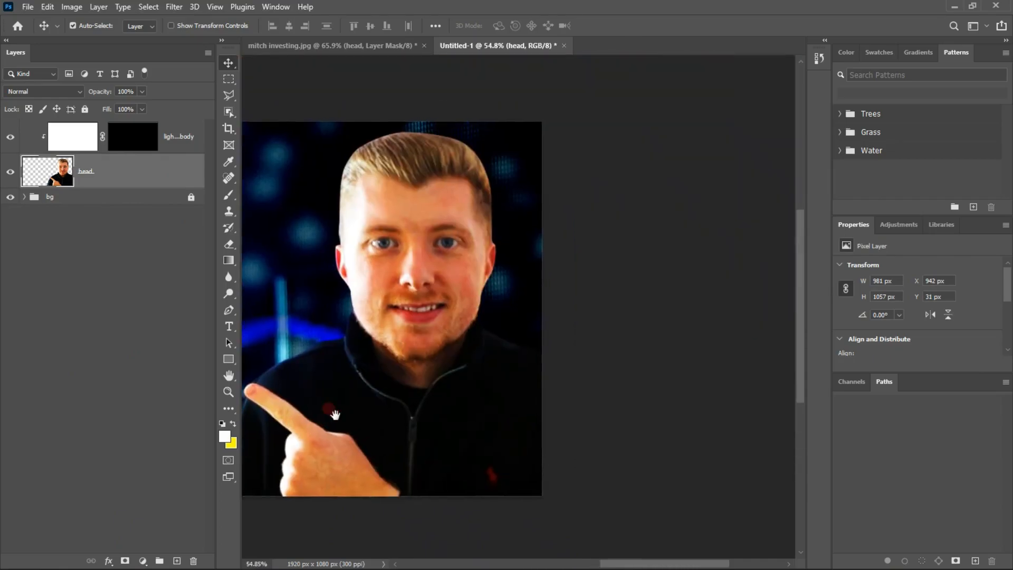
pyautogui.scroll(5, 335, 415)
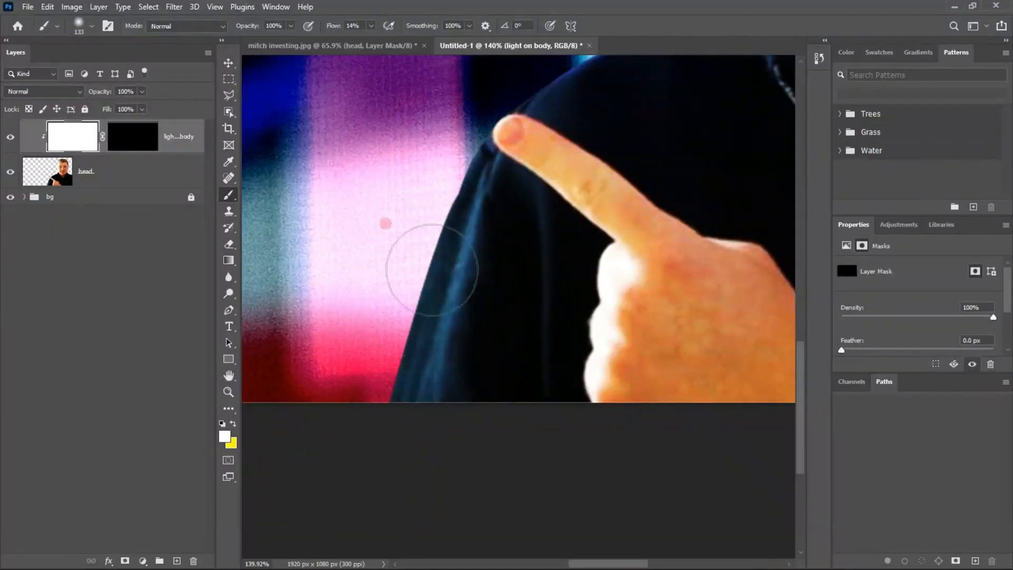
pyautogui.moveTo(404, 484); pyautogui.dragTo(407, 185)
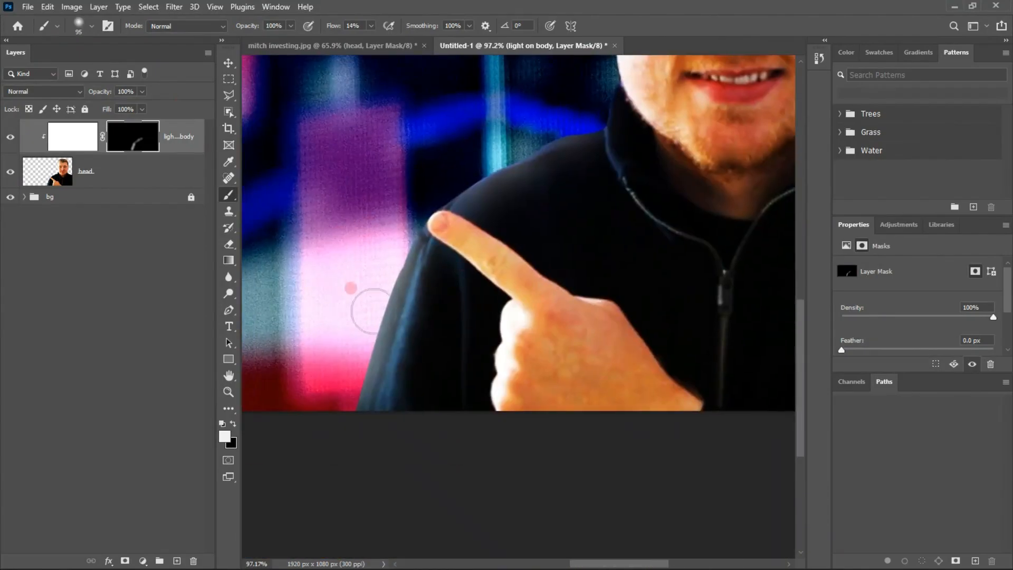
pyautogui.rightClick(147, 140)
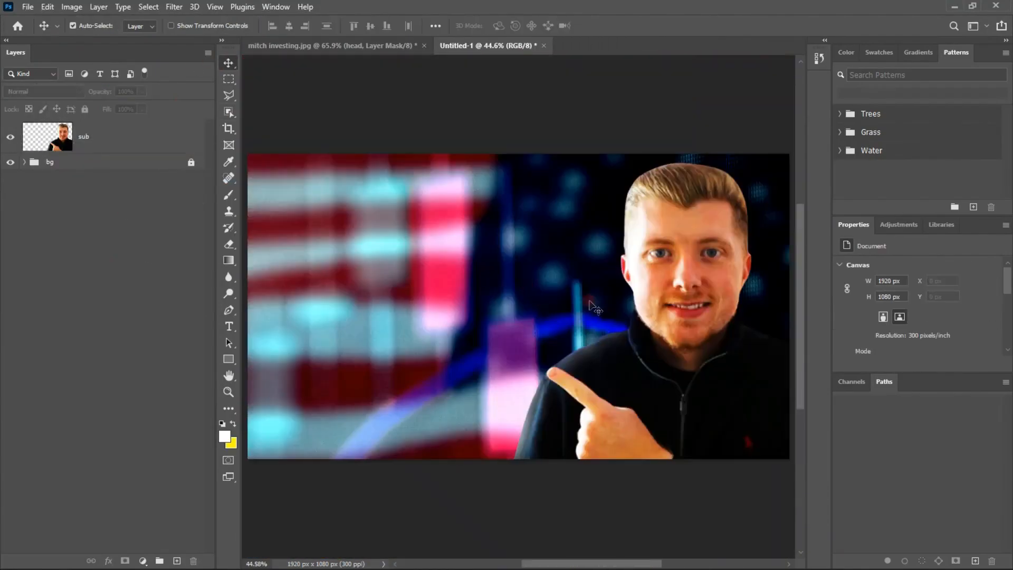
# Create a white layer named "glow" with a black mask below sub, and paint a large soft glow behind the man.
pyautogui.hotkey('ctrl', 'shift', 'n')
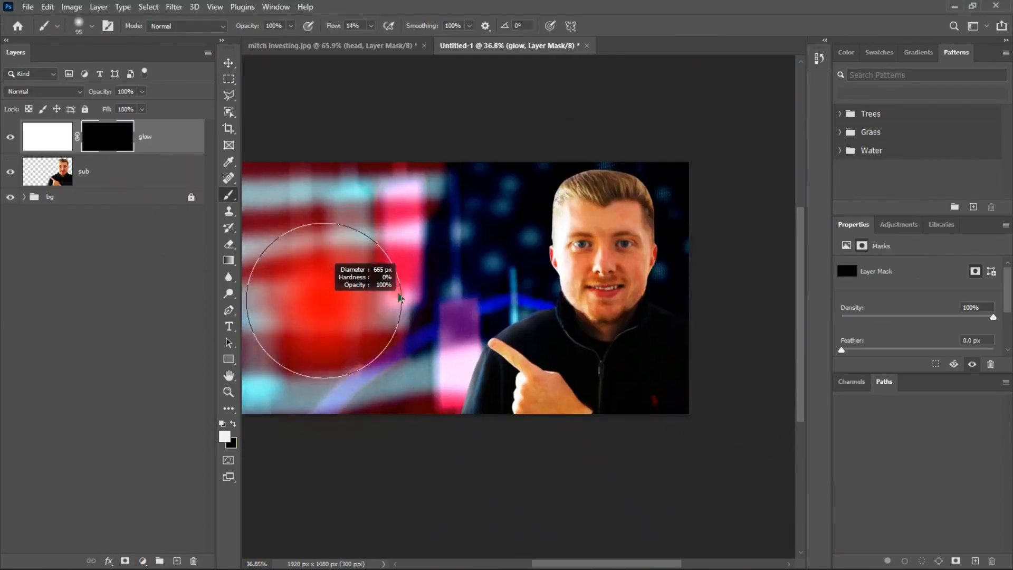
pyautogui.moveTo(399, 298)
pyautogui.mouseDown()
pyautogui.moveTo(585, 300)
pyautogui.moveTo(533, 324)
pyautogui.moveTo(606, 317)
pyautogui.mouseUp()
pyautogui.click(590, 341)
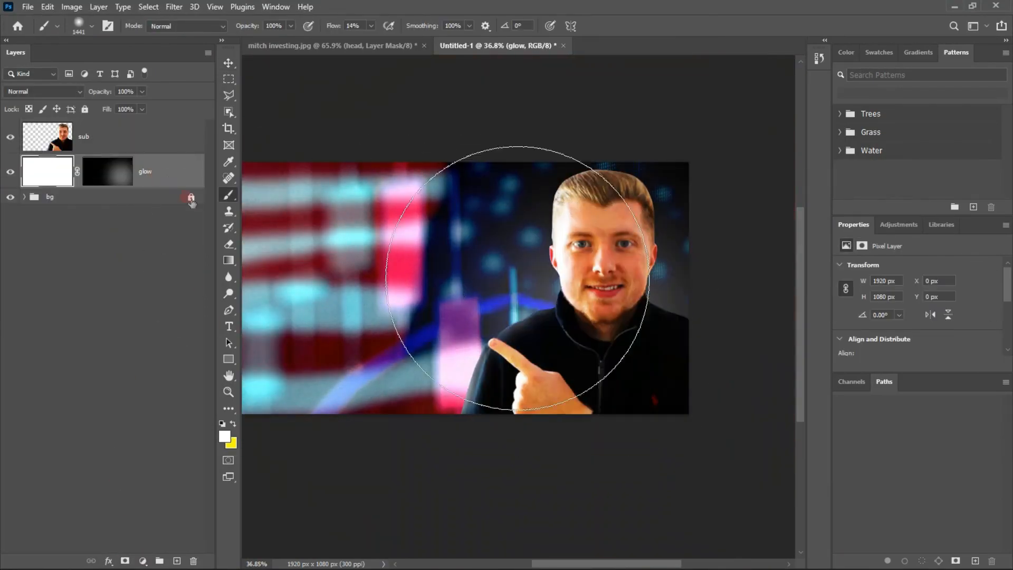
pyautogui.click(110, 181)
pyautogui.moveTo(533, 369)
pyautogui.mouseDown()
pyautogui.moveTo(468, 436)
pyautogui.moveTo(576, 437)
pyautogui.moveTo(574, 354)
pyautogui.mouseUp()
# Create a black layer named "glow 2nd" with a black mask below sub, and paint shading along the canvas's bottom edge.
pyautogui.hotkey('ctrl', 'shift', 'n')
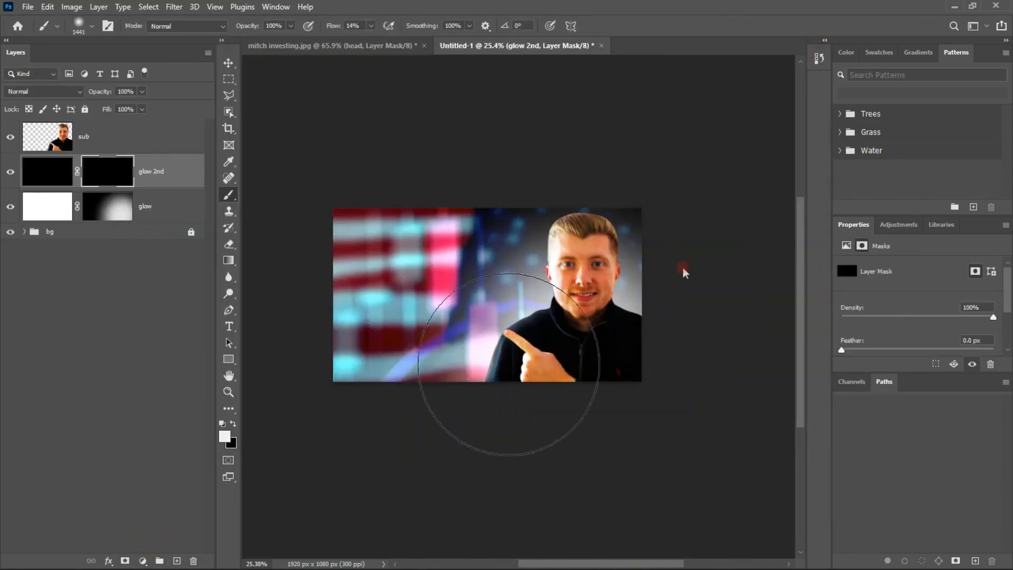
pyautogui.moveTo(359, 441)
pyautogui.mouseDown()
pyautogui.moveTo(536, 412)
pyautogui.moveTo(377, 432)
pyautogui.moveTo(463, 426)
pyautogui.mouseUp()
pyautogui.moveTo(228, 244); pyautogui.dragTo(258, 242)
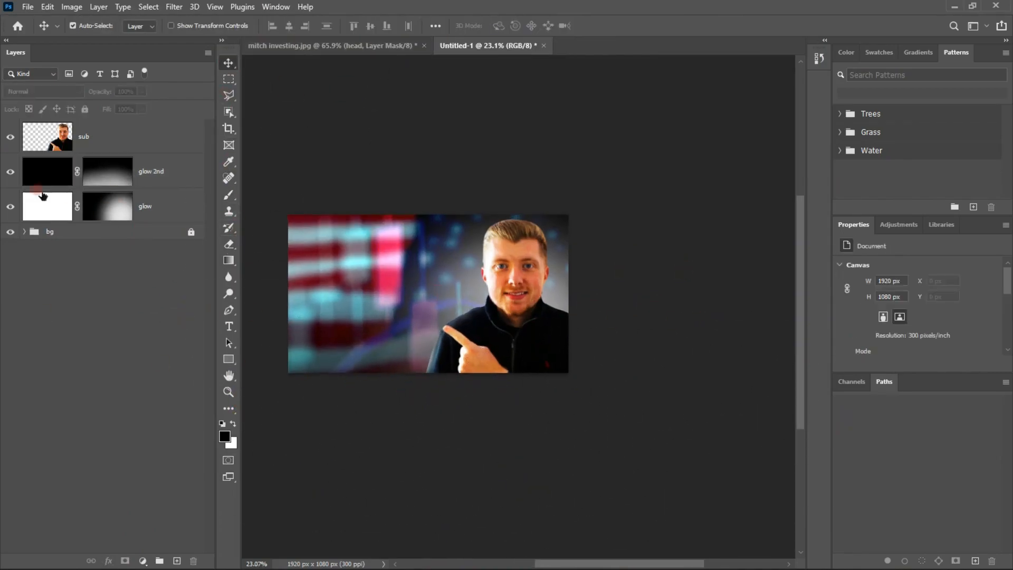
# Duplicate the glow layer above sub and soften the copy over the man with an 800 px eraser at 2% flow.
pyautogui.click(159, 206)
pyautogui.press('b')
pyautogui.hotkey('ctrl', 'j')
pyautogui.hotkey('ctrl', 'shift', ']')
pyautogui.click(225, 248)
pyautogui.moveTo(510, 306)
pyautogui.mouseDown()
pyautogui.moveTo(200, 212)
pyautogui.moveTo(421, 377)
pyautogui.mouseUp()
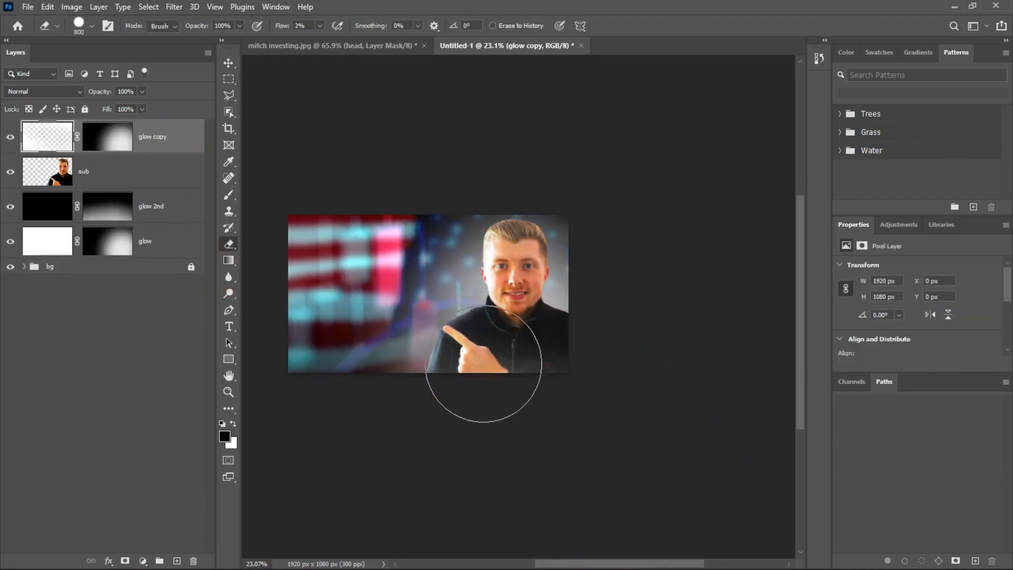
pyautogui.press('v')
pyautogui.hotkey('ctrl', '0')
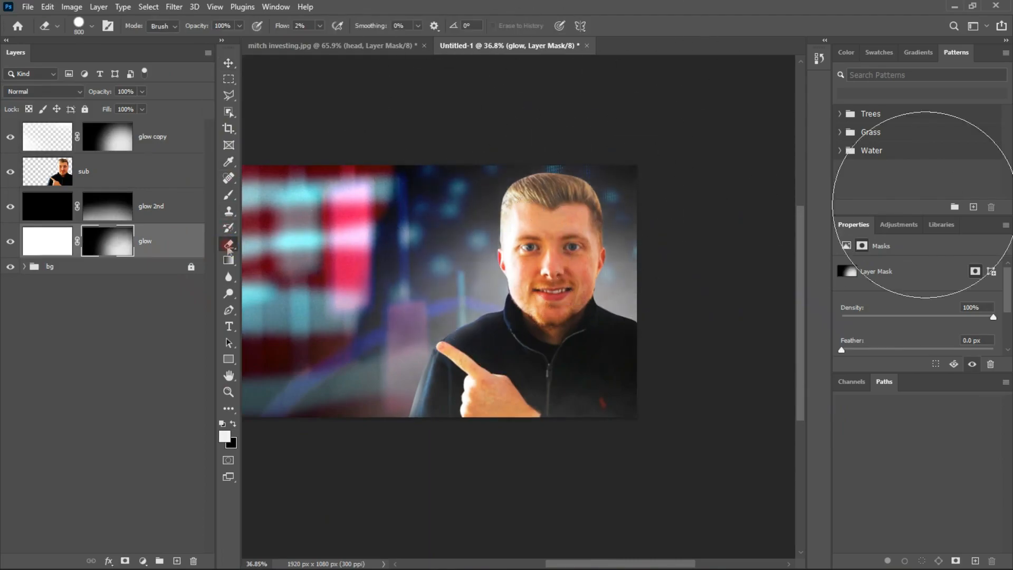
# Group the man and all glow layers into a group named "sub" and lock it.
pyautogui.press('v')
pyautogui.scroll(-3, 568, 232)
pyautogui.click(164, 137)
pyautogui.keyDown('shift'); pyautogui.click(159, 238); pyautogui.keyUp('shift')
pyautogui.hotkey('ctrl', 'g')
pyautogui.doubleClick(57, 127)
pyautogui.write('sub')
pyautogui.click(79, 222)
# Place the rank icon image into the document and convert it to a regular layer.
pyautogui.click(27, 7)
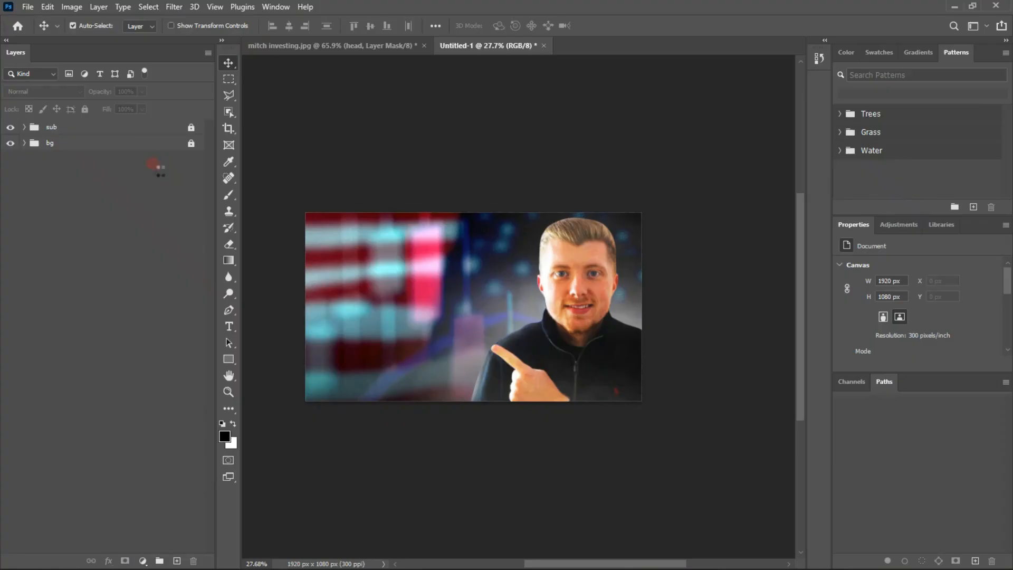
pyautogui.click(27, 7)
pyautogui.click(65, 320)
pyautogui.doubleClick(164, 76)
pyautogui.press('Return')
pyautogui.moveTo(940, 373); pyautogui.dragTo(939, 449)
pyautogui.click(897, 409)
pyautogui.rightClick(110, 126)
pyautogui.click(138, 160)
# Scale the rank icon to about 784 px wide and position it in the lower-left area of the canvas.
pyautogui.moveTo(453, 295); pyautogui.dragTo(427, 318)
pyautogui.hotkey('ctrl', 't')
pyautogui.moveTo(527, 244); pyautogui.dragTo(482, 280)
pyautogui.moveTo(491, 279); pyautogui.dragTo(489, 274)
pyautogui.moveTo(422, 335); pyautogui.dragTo(415, 336)
pyautogui.moveTo(473, 278); pyautogui.dragTo(484, 268)
pyautogui.click(627, 27)
pyautogui.hotkey('ctrl', 't')
pyautogui.moveTo(399, 270); pyautogui.dragTo(397, 274)
# Try duplicating the trade layer inside the bg group with different blend modes such as Soft Light.
pyautogui.click(150, 236)
pyautogui.click(191, 179)
pyautogui.click(24, 178)
pyautogui.click(138, 241)
pyautogui.click(111, 203)
pyautogui.hotkey('ctrl', 'j')
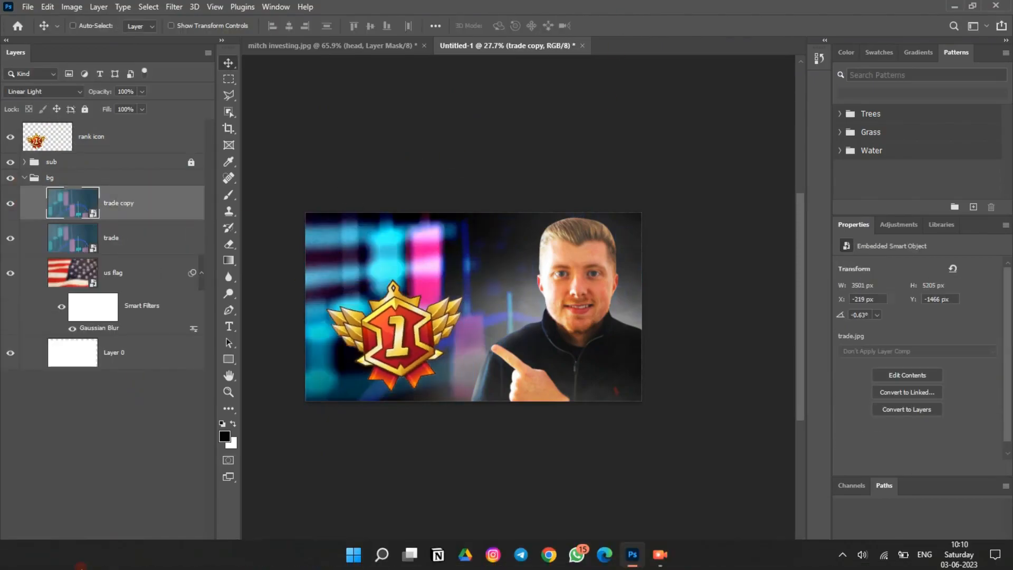
pyautogui.click(42, 92)
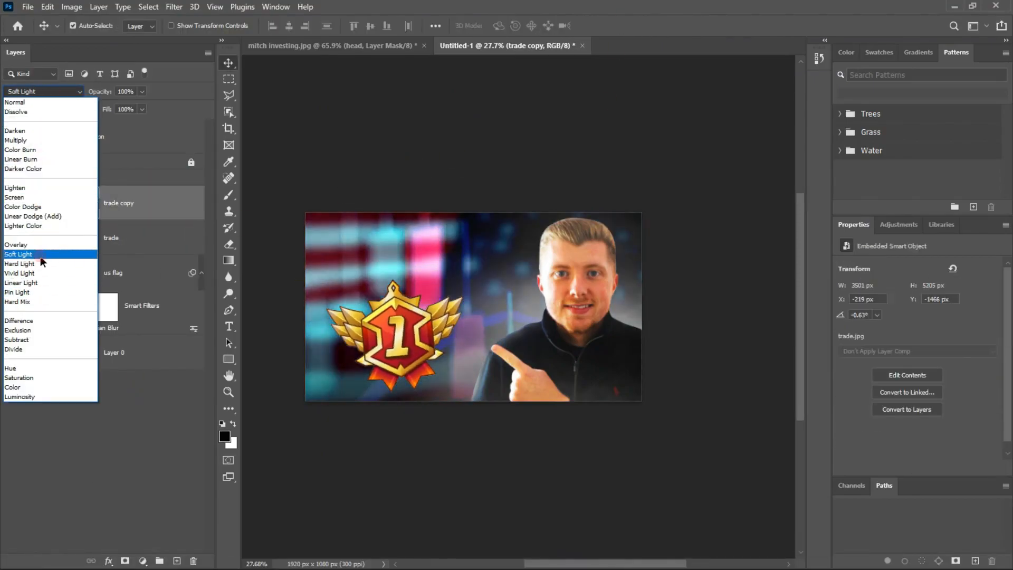
pyautogui.click(164, 240)
pyautogui.click(163, 404)
pyautogui.hotkey('ctrl', 'z')
# Try a different blend mode and position for the us flag layer in the bg group.
pyautogui.click(159, 239)
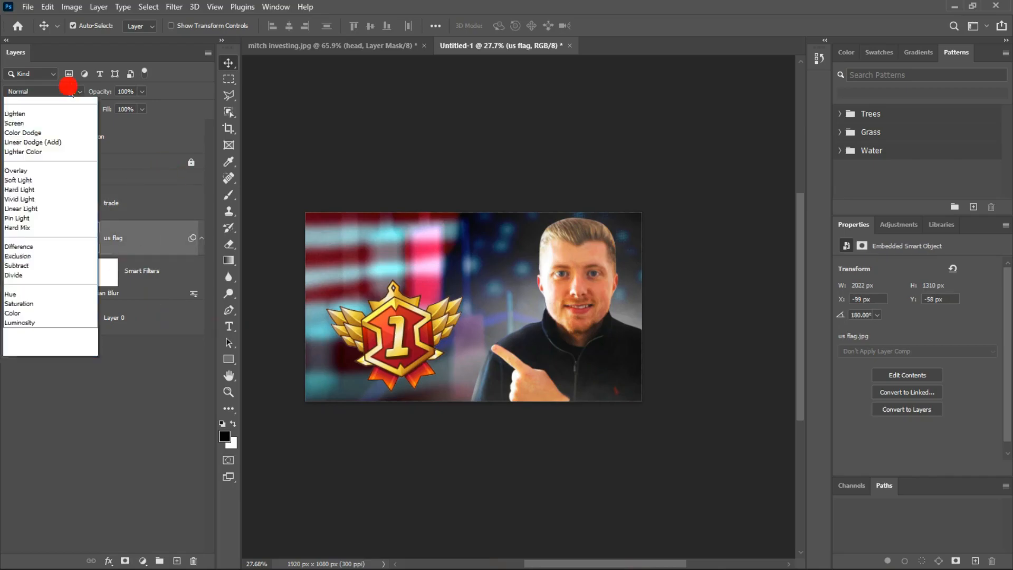
pyautogui.click(68, 91)
pyautogui.click(46, 280)
pyautogui.moveTo(443, 259)
pyautogui.mouseDown()
pyautogui.moveTo(468, 242)
pyautogui.moveTo(430, 243)
pyautogui.moveTo(446, 243)
pyautogui.mouseUp()
pyautogui.moveTo(513, 241); pyautogui.dragTo(519, 241)
pyautogui.hotkey('ctrl', 'z')
# Try shifting the white Layer 0 beneath the flag and toggling the flag's visibility.
pyautogui.click(150, 369)
pyautogui.hotkey('ctrl', 'z')
pyautogui.scroll(7, 519, 242)
pyautogui.click(129, 370)
pyautogui.click(9, 239)
pyautogui.click(10, 238)
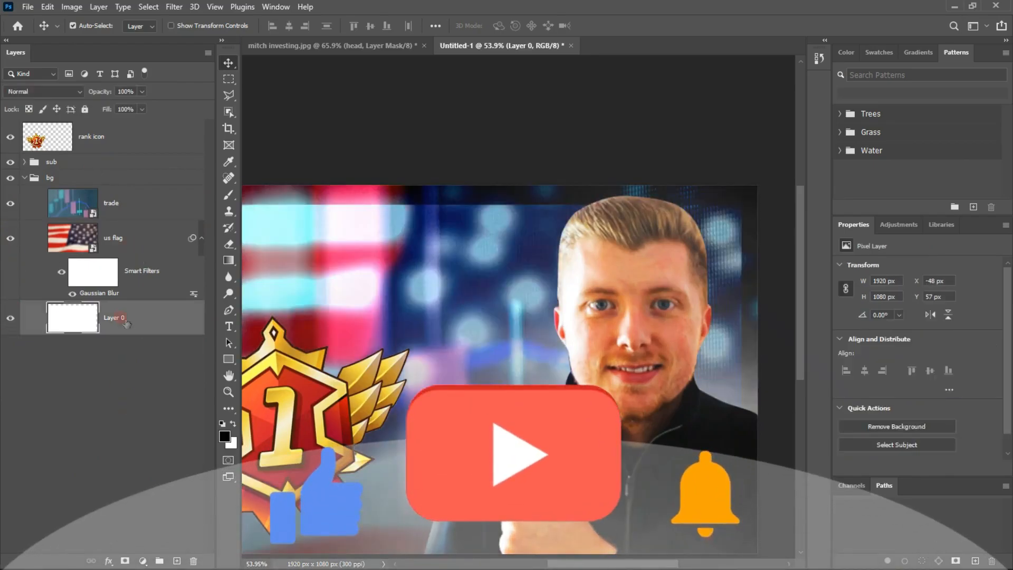
pyautogui.scroll(-3, 310, 249)
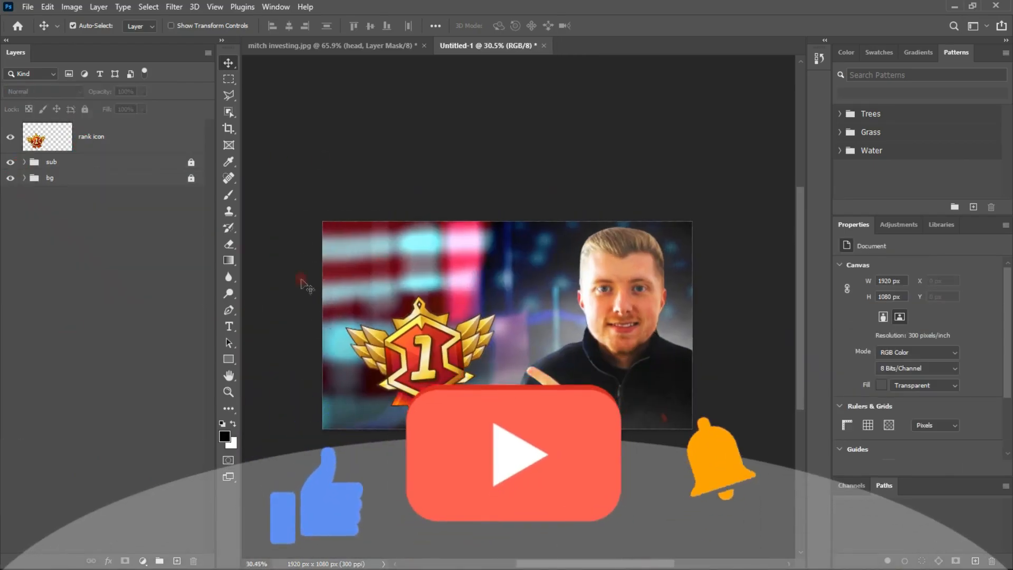
# Add black "S&P" text in Berlin Sans FB Demi above the rank icon, enlarge it to 92.99 pt and rotate it -7.34°.
pyautogui.click(385, 47)
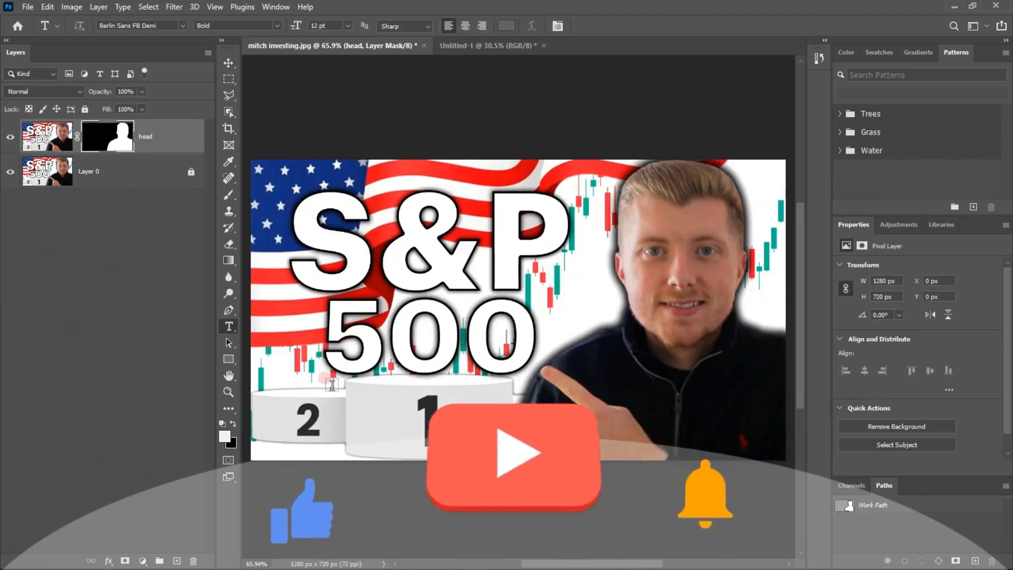
pyautogui.click(507, 52)
pyautogui.click(358, 263)
pyautogui.click(507, 26)
pyautogui.click(730, 443)
pyautogui.click(866, 277)
pyautogui.press('BackSpace')
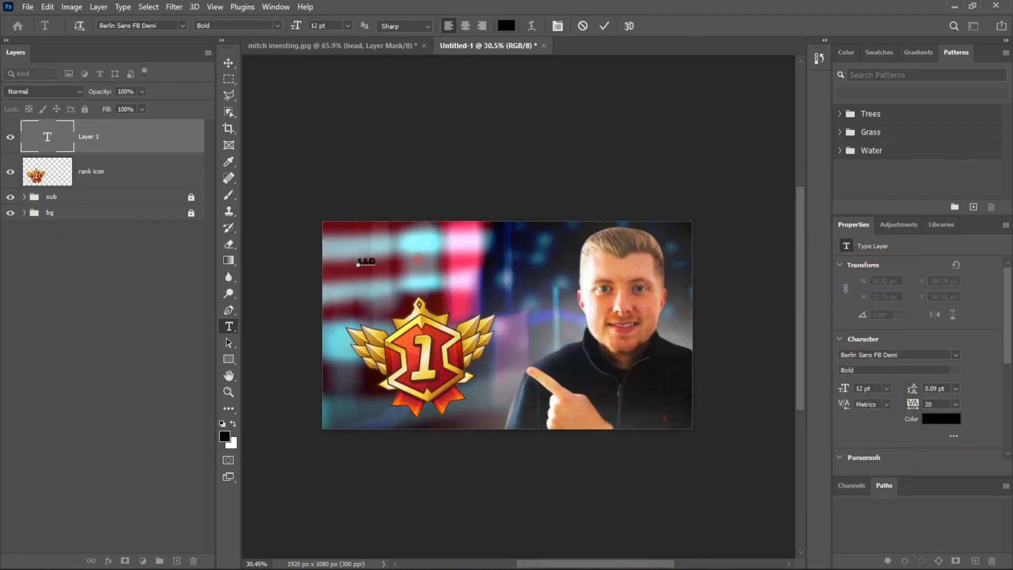
pyautogui.click(603, 26)
pyautogui.press('v')
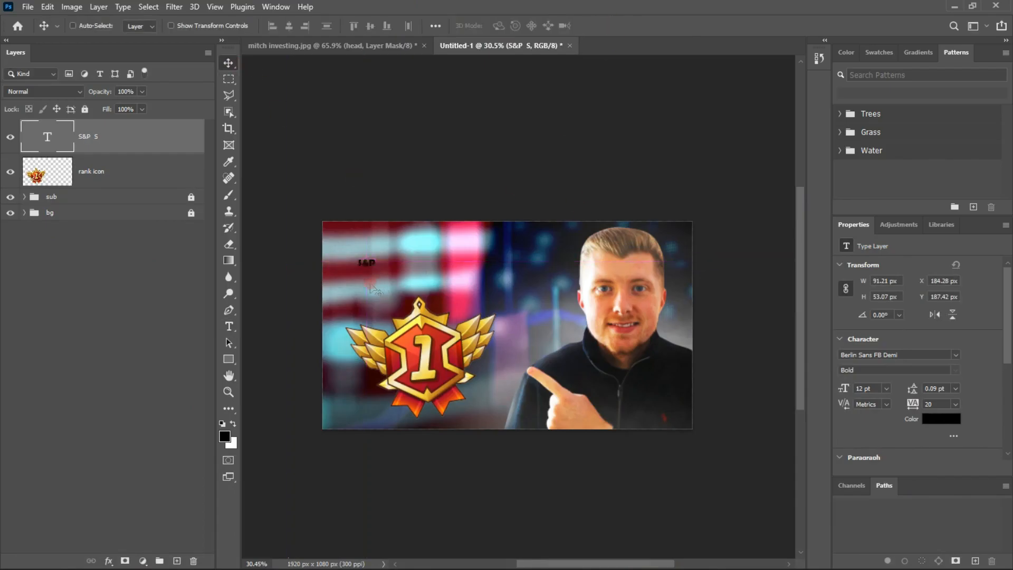
pyautogui.click(606, 79)
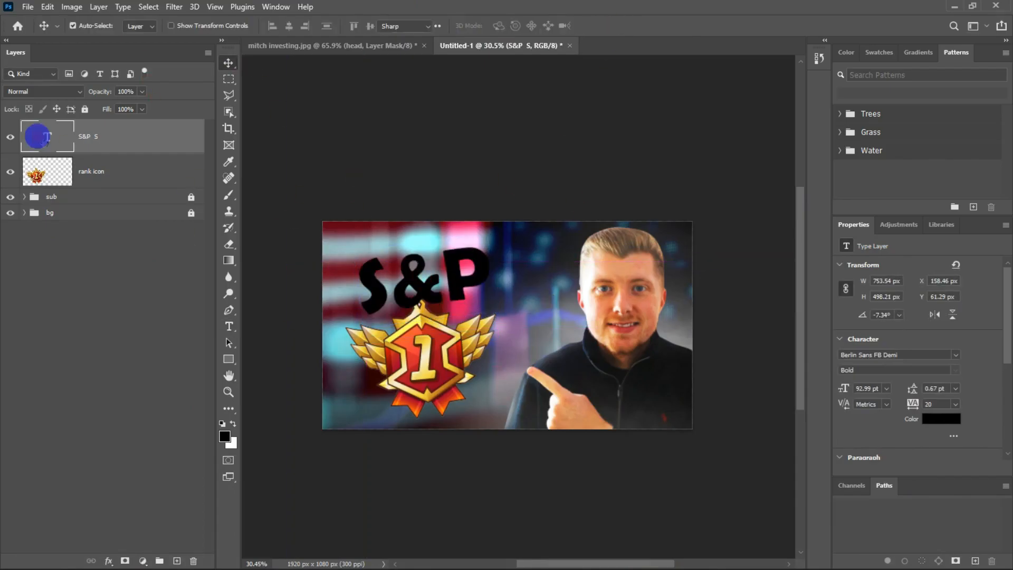
# Change the S&P text's font to Aller Bold, move it up, and add a matching "500" text layer over it.
pyautogui.doubleClick(44, 138)
pyautogui.click(183, 26)
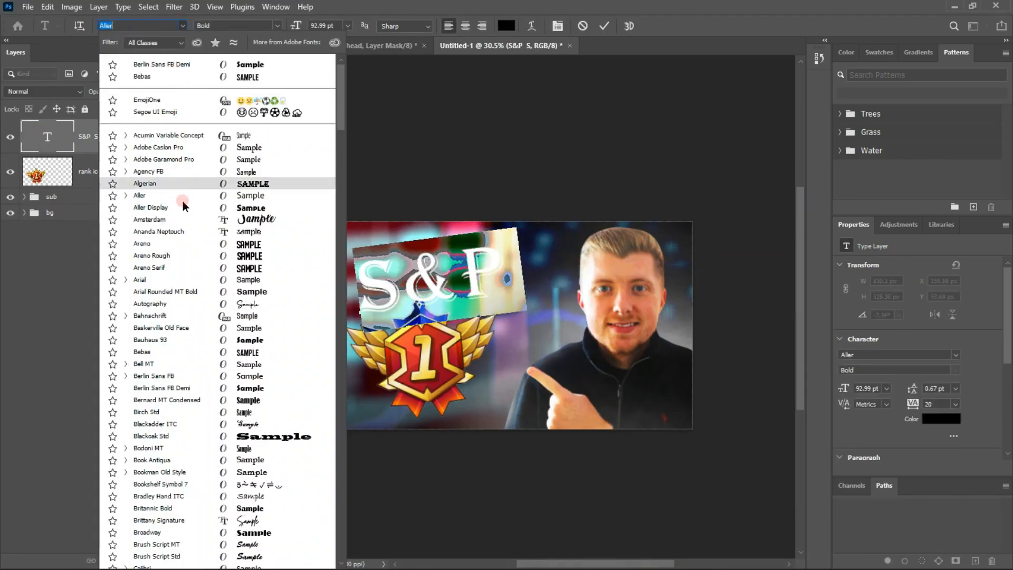
pyautogui.click(183, 196)
pyautogui.click(604, 26)
pyautogui.moveTo(418, 277); pyautogui.dragTo(409, 257)
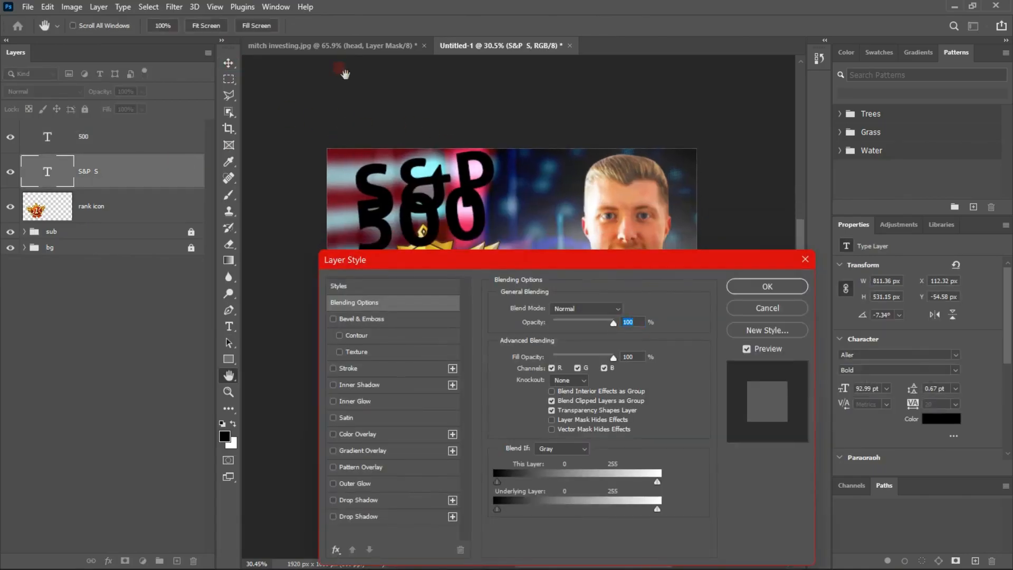
# Enable a reversed, reflected Gradient Overlay on the S&P text and set the yellow gradient's end stop to ffffff.
pyautogui.click(407, 450)
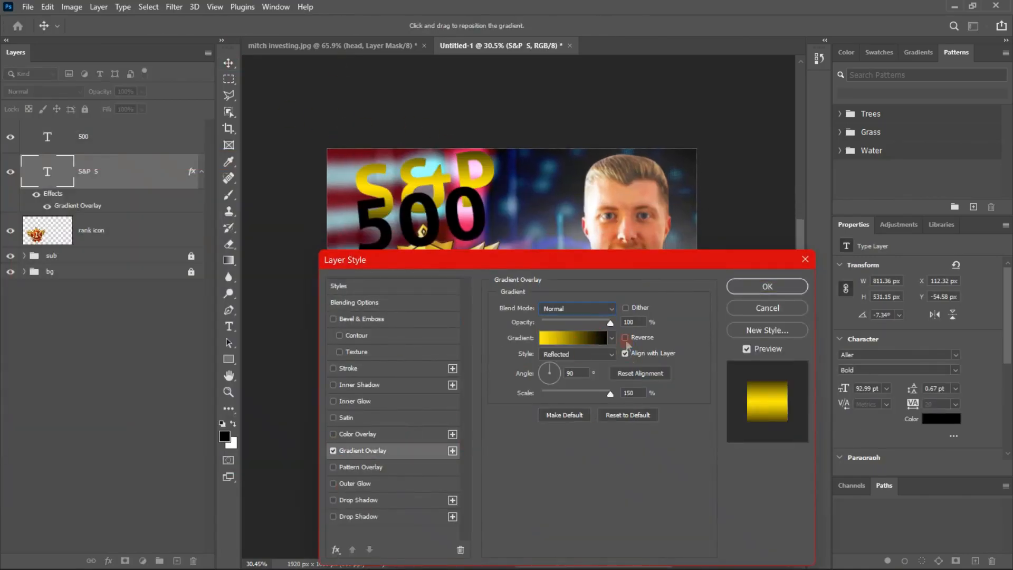
pyautogui.click(586, 336)
pyautogui.doubleClick(280, 387)
pyautogui.write('ffffff')
pyautogui.press('Return')
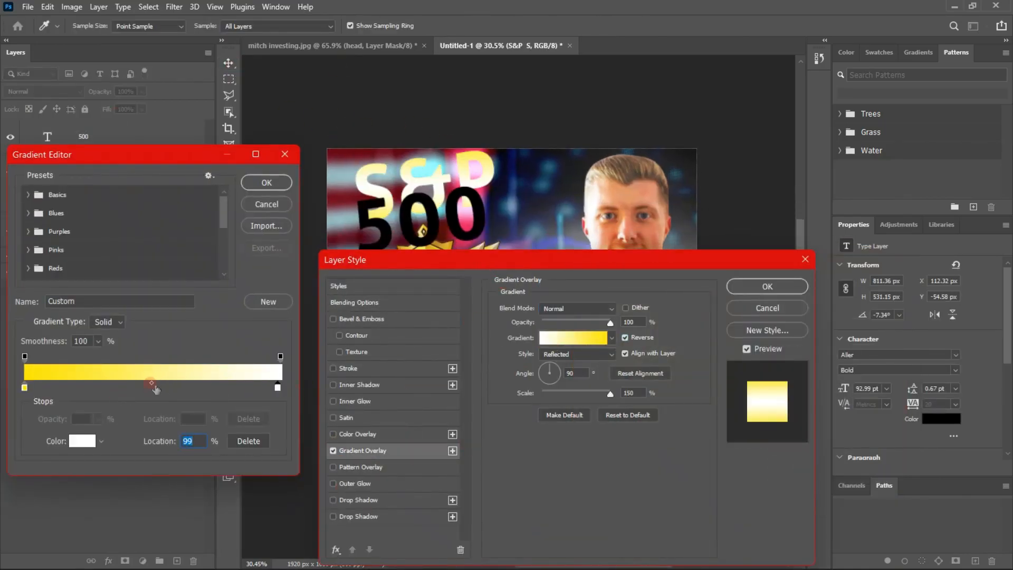
# Set the gradient's end stop to 000000 with its midpoint near 52%, and apply the overlay to the S&P text.
pyautogui.moveTo(152, 384); pyautogui.dragTo(346, 403)
pyautogui.doubleClick(278, 387)
pyautogui.write('000000')
pyautogui.press('Return')
pyautogui.moveTo(264, 383); pyautogui.dragTo(155, 383)
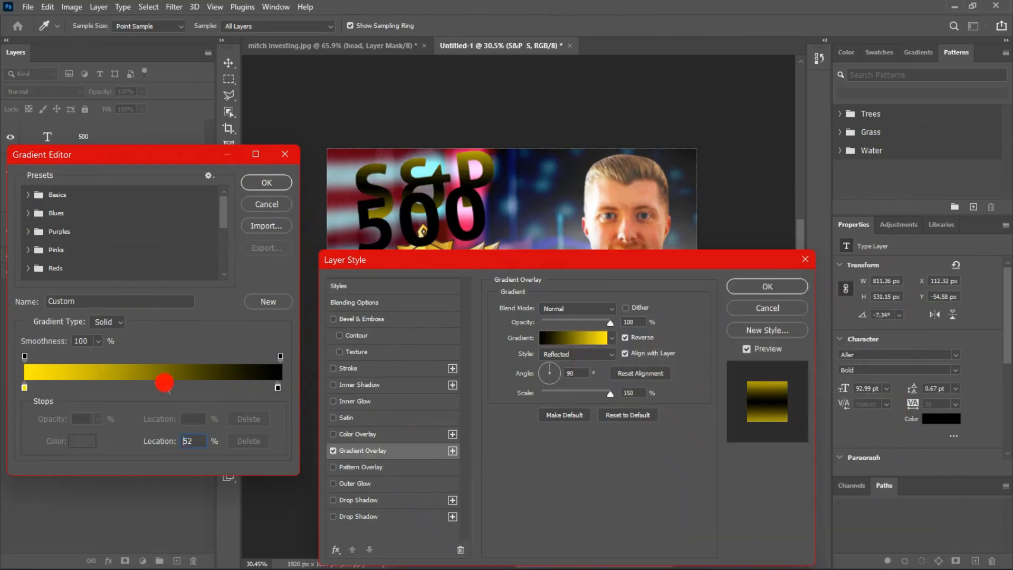
pyautogui.click(267, 182)
pyautogui.moveTo(549, 366); pyautogui.dragTo(549, 364)
pyautogui.click(767, 286)
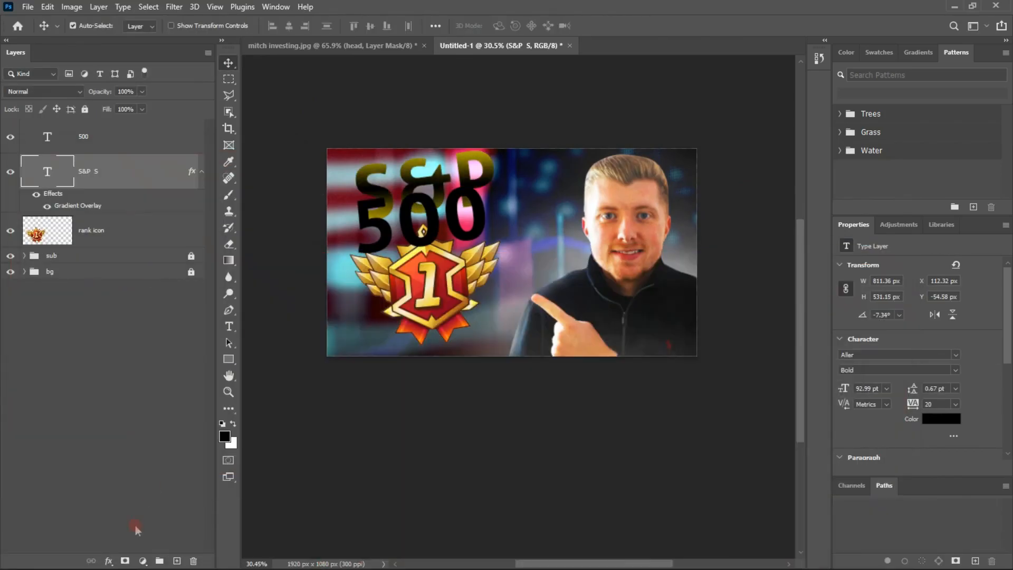
# Try fading the S&P text with gradients on a new layer mask.
pyautogui.click(125, 560)
pyautogui.press('g')
pyautogui.moveTo(416, 222); pyautogui.dragTo(448, 380)
pyautogui.moveTo(380, 145); pyautogui.dragTo(463, 461)
pyautogui.hotkey('ctrl', 'z')
pyautogui.hotkey('ctrl', 'z')
pyautogui.hotkey('ctrl', 'z')
pyautogui.click(443, 264)
pyautogui.click(496, 229)
# Reposition the S&P text's gradient overlay downward and add Bevel & Emboss with Contour enabled.
pyautogui.press('v')
pyautogui.doubleClick(77, 206)
pyautogui.moveTo(422, 211); pyautogui.dragTo(420, 292)
pyautogui.click(354, 318)
pyautogui.moveTo(449, 205); pyautogui.dragTo(412, 217)
pyautogui.moveTo(558, 363); pyautogui.dragTo(547, 363)
pyautogui.click(558, 432)
pyautogui.moveTo(557, 432); pyautogui.dragTo(563, 430)
pyautogui.click(348, 335)
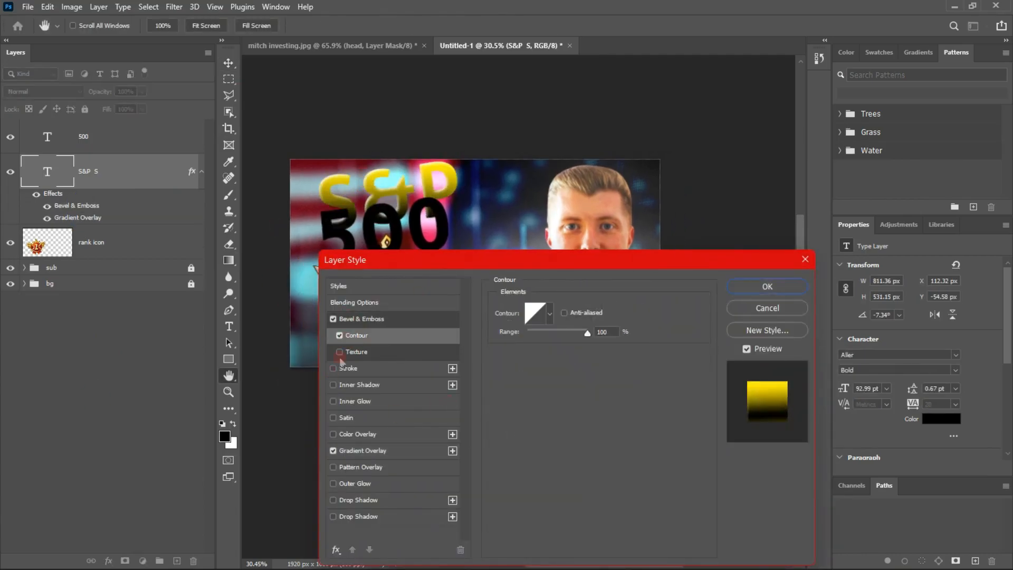
# Add an Inner Shadow to the S&P text with a newly picked color, leaving Stroke off.
pyautogui.click(343, 368)
pyautogui.click(333, 369)
pyautogui.click(355, 384)
pyautogui.click(625, 311)
pyautogui.moveTo(606, 379); pyautogui.dragTo(520, 464)
pyautogui.press('Return')
# Add an Inner Glow to the S&P text, choosing its blend mode and color.
pyautogui.click(354, 401)
pyautogui.click(578, 310)
pyautogui.click(564, 320)
pyautogui.click(529, 354)
pyautogui.moveTo(596, 380); pyautogui.dragTo(538, 449)
pyautogui.press('Return')
# Add a white Outer Glow to the S&P text with 0% spread and 24 px size, leaving Satin off.
pyautogui.click(389, 418)
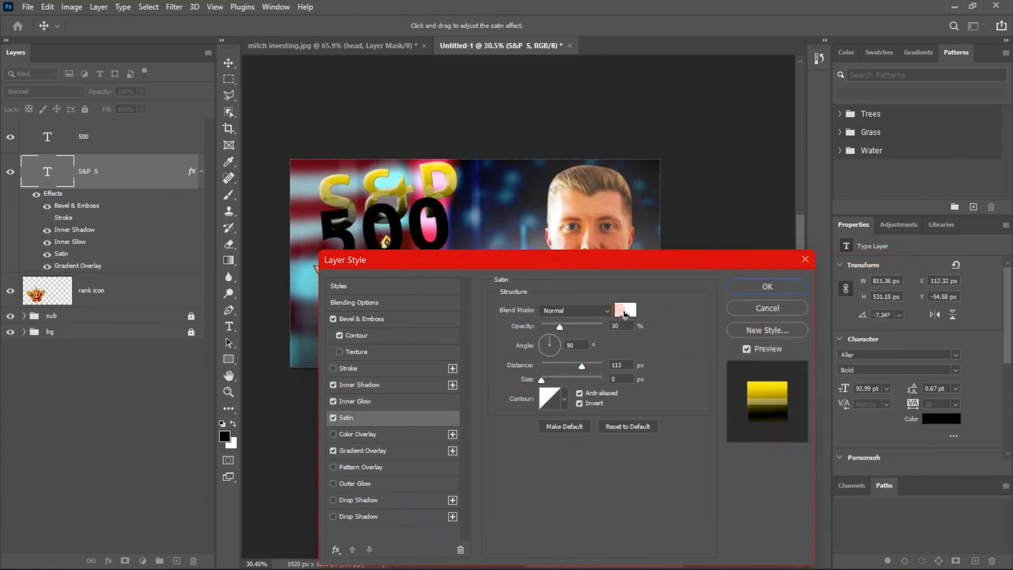
pyautogui.click(349, 483)
pyautogui.click(526, 353)
pyautogui.press('Return')
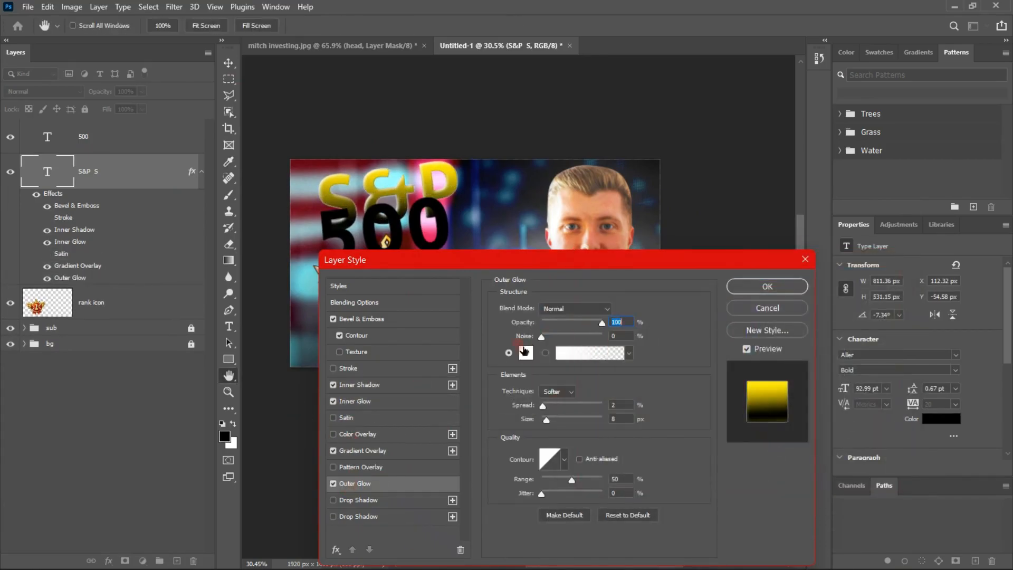
pyautogui.moveTo(564, 405); pyautogui.dragTo(540, 406)
pyautogui.moveTo(559, 419)
pyautogui.mouseDown()
pyautogui.moveTo(597, 421)
pyautogui.moveTo(551, 437)
pyautogui.mouseUp()
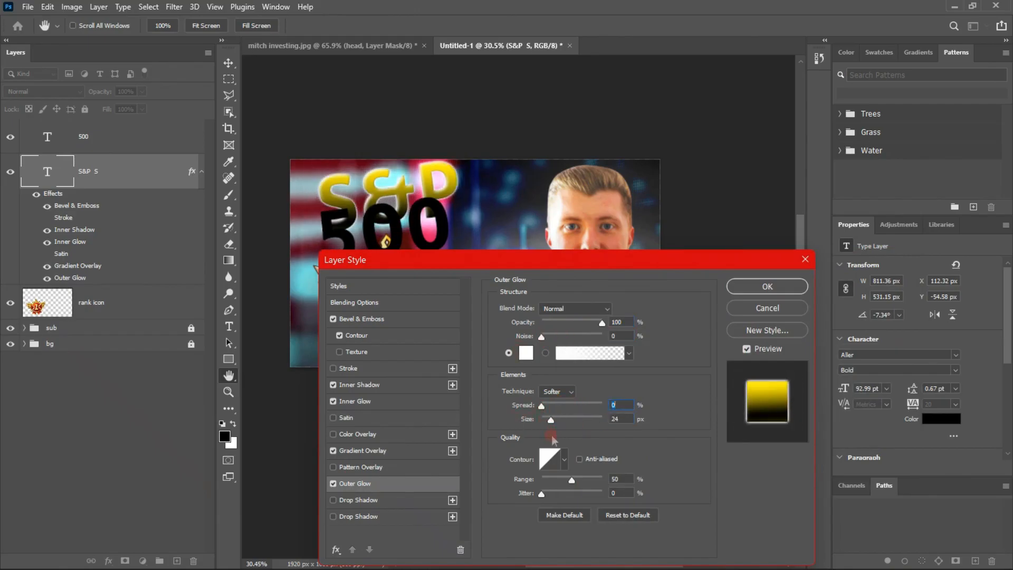
# Enable both Drop Shadows on the S&P text and apply the layer style.
pyautogui.click(361, 499)
pyautogui.click(358, 516)
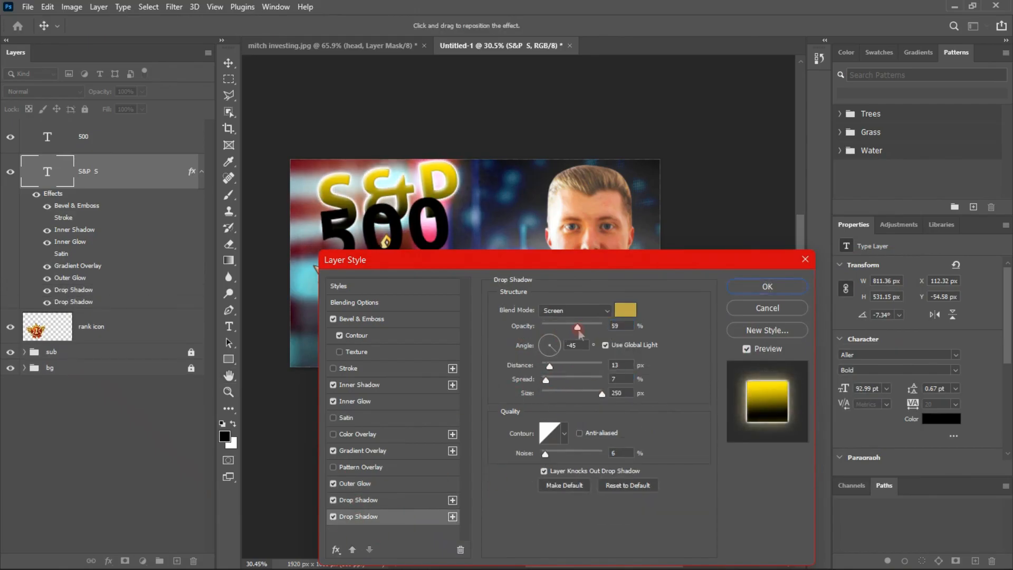
pyautogui.click(766, 286)
# Copy the S&P text's layer style and paste it onto the 500 text.
pyautogui.rightClick(148, 178)
pyautogui.click(236, 443)
pyautogui.rightClick(156, 137)
pyautogui.click(205, 456)
# Shrink and move the 500 text below S&P, and scale the S&P text to 91.13 pt.
pyautogui.hotkey('ctrl', 't')
pyautogui.moveTo(377, 194); pyautogui.dragTo(381, 224)
pyautogui.click(544, 426)
pyautogui.click(391, 199)
pyautogui.hotkey('ctrl', 't')
pyautogui.moveTo(389, 146); pyautogui.dragTo(389, 161)
pyautogui.click(627, 26)
# Move the rank icon layer above both text layers and scale it to 703 × 581 px beneath the lettering.
pyautogui.moveTo(92, 399); pyautogui.dragTo(91, 123)
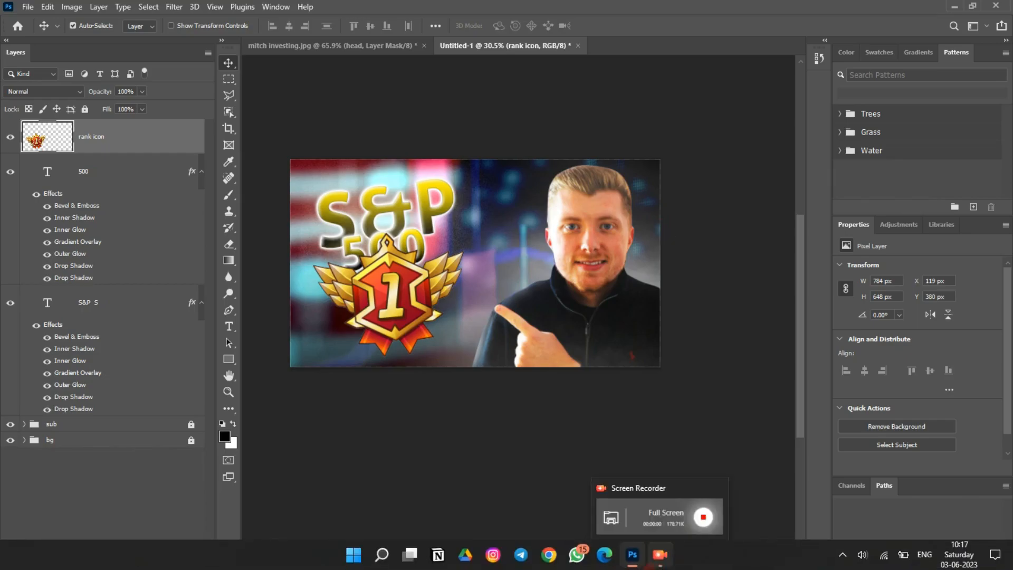
pyautogui.scroll(4, 478, 260)
pyautogui.moveTo(496, 311); pyautogui.dragTo(498, 328)
pyautogui.hotkey('ctrl', 't')
pyautogui.moveTo(497, 237); pyautogui.dragTo(498, 256)
pyautogui.moveTo(513, 341); pyautogui.dragTo(509, 316)
pyautogui.click(627, 26)
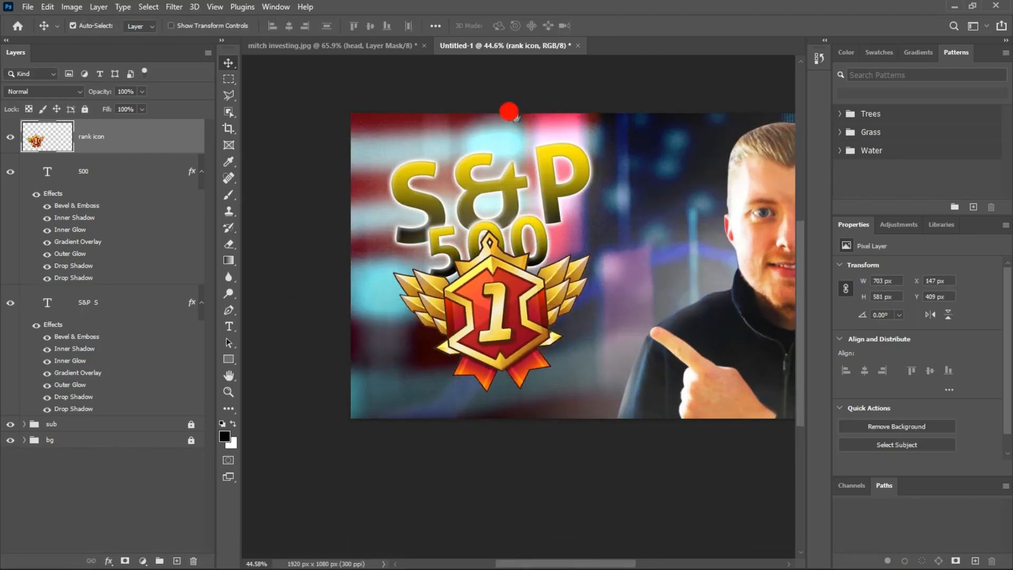
# Nudge the S&P text slightly upward, away from the 500 text.
pyautogui.moveTo(520, 109); pyautogui.dragTo(514, 117)
pyautogui.moveTo(473, 201); pyautogui.dragTo(472, 195)
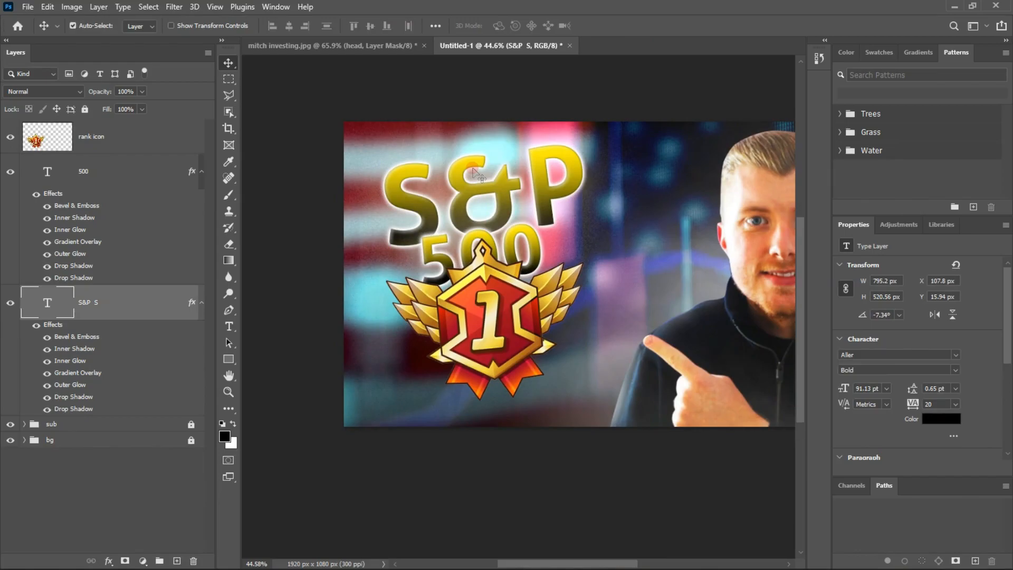
# Nudge the S&P text slightly down toward the 500 text, keeping the rank icon in its original place.
pyautogui.moveTo(473, 174); pyautogui.dragTo(403, 192)
pyautogui.scroll(-1, 403, 192)
pyautogui.moveTo(412, 301)
pyautogui.mouseDown()
pyautogui.moveTo(413, 289)
pyautogui.moveTo(414, 310)
pyautogui.mouseUp()
pyautogui.hotkey('ctrl', 'z')
pyautogui.moveTo(406, 204); pyautogui.dragTo(411, 214)
pyautogui.click(457, 120)
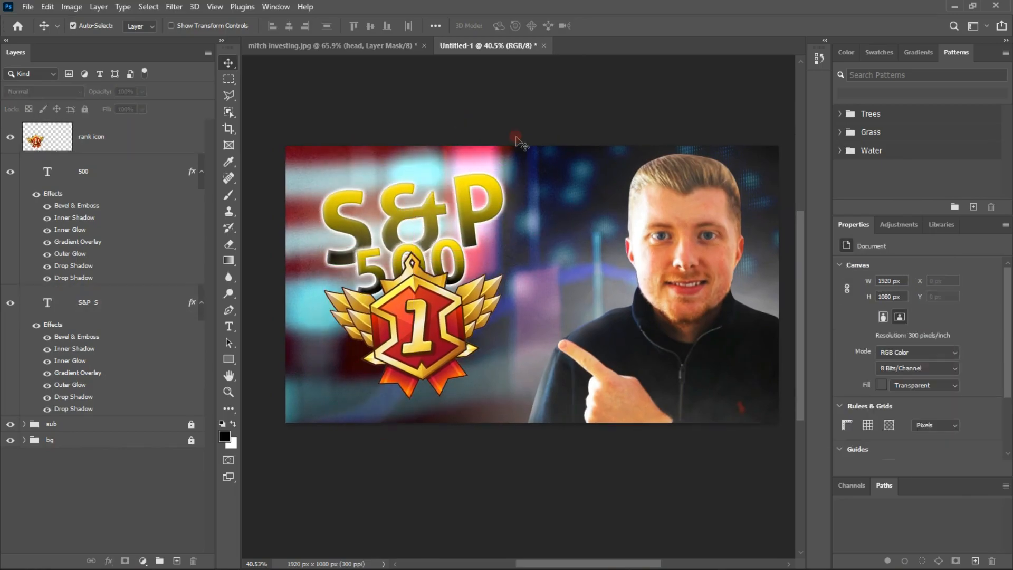
# Place the us flag image in the document and scale it to 769 × 499 px over the S&P lettering.
pyautogui.scroll(-1, 529, 167)
pyautogui.scroll(1, 511, 299)
pyautogui.click(420, 197)
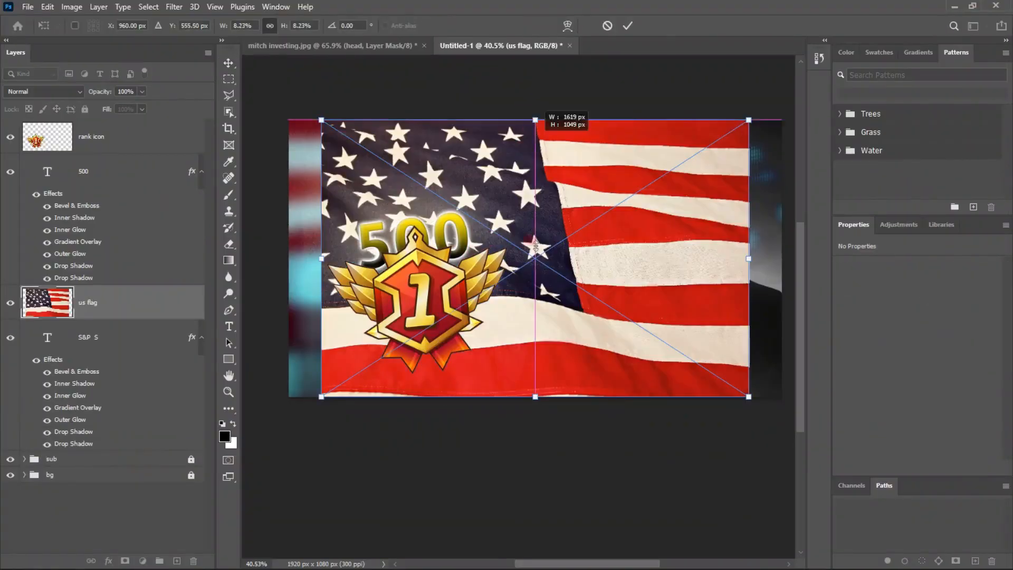
pyautogui.moveTo(795, 429); pyautogui.dragTo(509, 237)
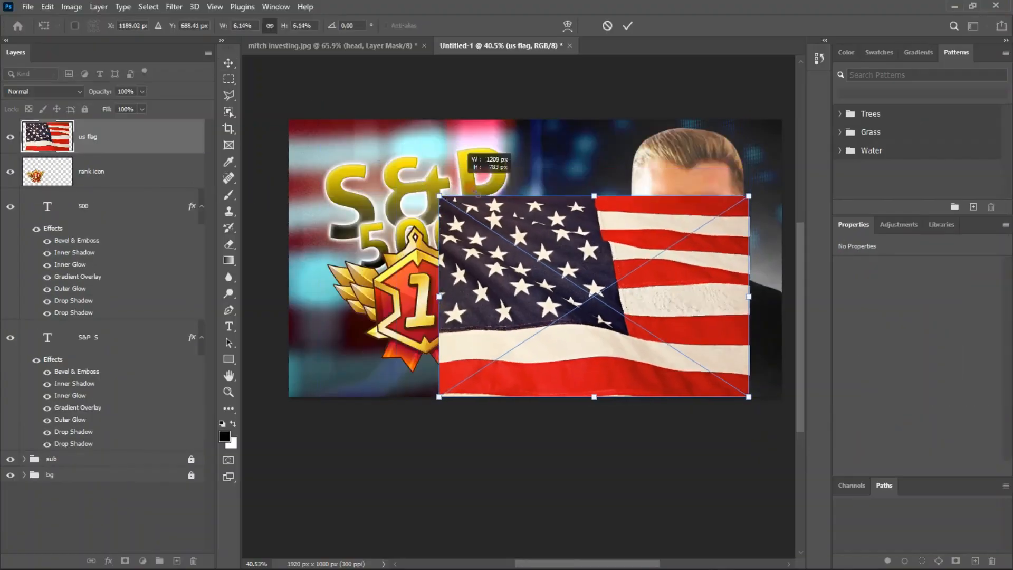
pyautogui.moveTo(436, 192); pyautogui.dragTo(339, 141)
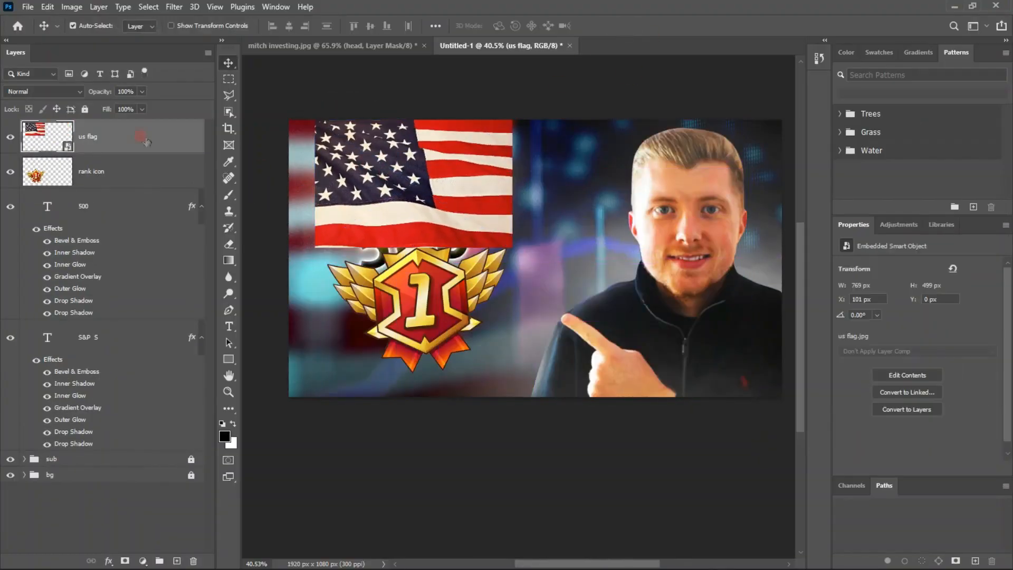
# Move the us flag layer directly above the S&P text, clip it to the lettering and hide the S&P effects.
pyautogui.moveTo(131, 136); pyautogui.dragTo(132, 295)
pyautogui.rightClick(131, 295)
pyautogui.click(295, 310)
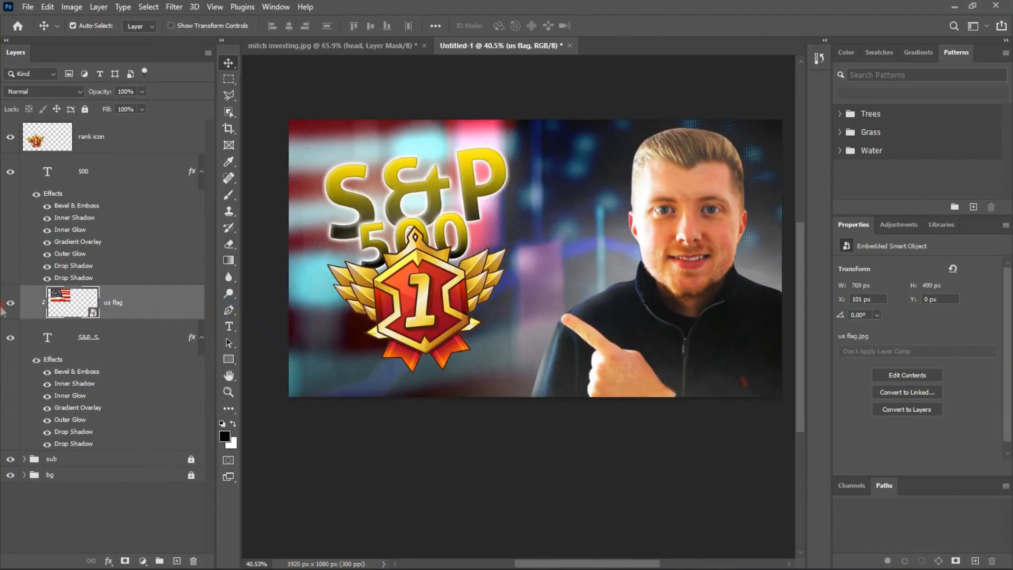
pyautogui.click(37, 359)
# Transform the clipped flag image so that it fits over the S&P letters.
pyautogui.moveTo(531, 98); pyautogui.dragTo(527, 103)
pyautogui.hotkey('ctrl', 't')
pyautogui.moveTo(387, 175); pyautogui.dragTo(376, 165)
pyautogui.press('Return')
# Merge the flag layer with the S&P text layer and rename the merged layer S&P.
pyautogui.keyDown('shift'); pyautogui.click(141, 338); pyautogui.keyUp('shift')
pyautogui.hotkey('ctrl', 'e')
pyautogui.doubleClick(87, 300)
pyautogui.write('S&P')
pyautogui.click(209, 316)
# Paste the copied layer style onto the merged S&P layer, leaving only its Gradient Overlay switched off.
pyautogui.rightClick(150, 304)
pyautogui.click(160, 446)
pyautogui.click(47, 372)
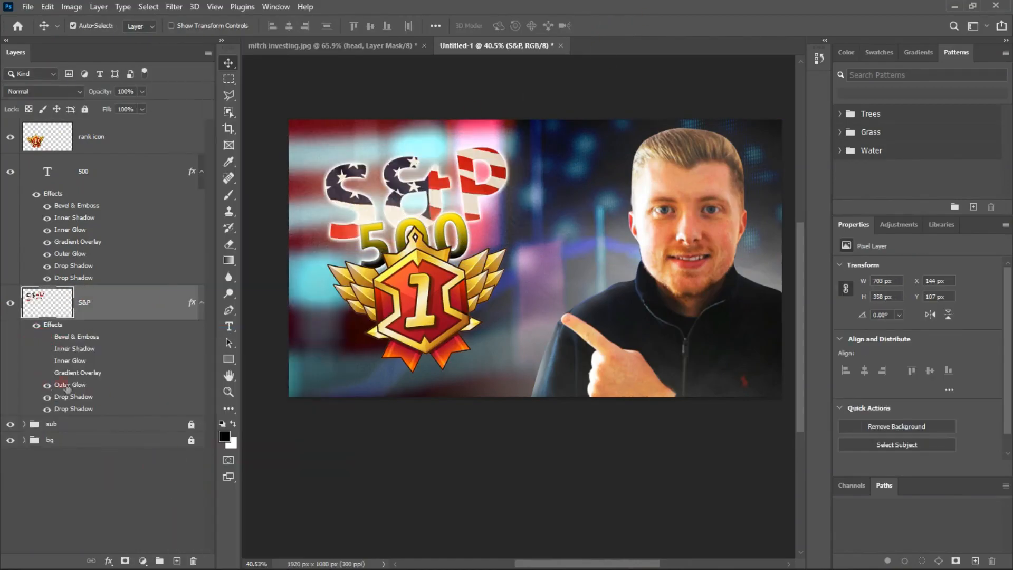
pyautogui.click(47, 337)
pyautogui.click(258, 338)
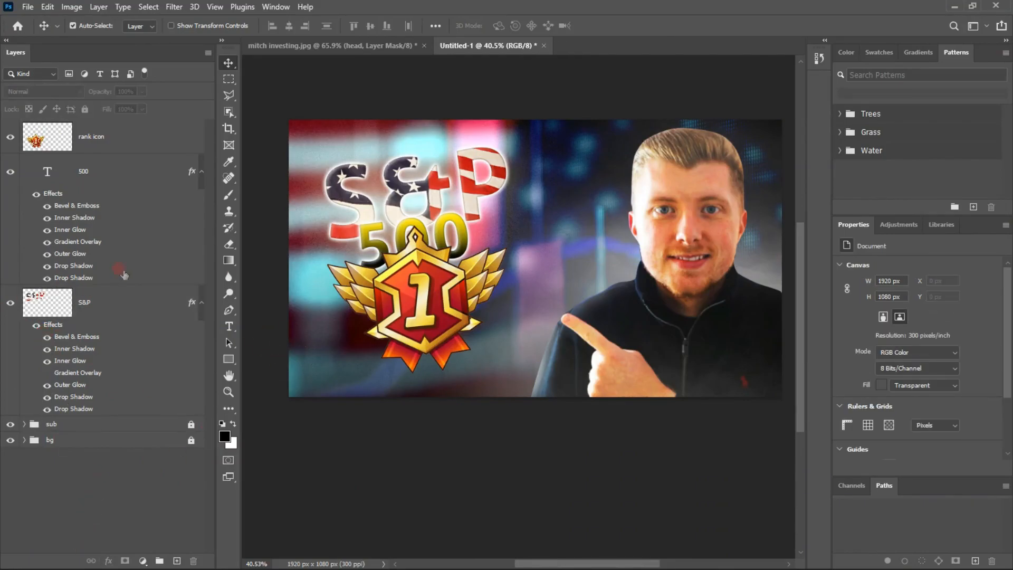
# Convert the rank icon layer to a smart object.
pyautogui.moveTo(498, 485); pyautogui.dragTo(462, 491)
pyautogui.click(147, 137)
pyautogui.rightClick(147, 137)
pyautogui.click(203, 204)
# Warp the rank icon into a taller shield shape with upswept wings, measuring 775 × 674 px.
pyautogui.moveTo(390, 312); pyautogui.dragTo(390, 323)
pyautogui.hotkey('ctrl', 't')
pyautogui.click(567, 25)
pyautogui.moveTo(471, 291); pyautogui.dragTo(493, 241)
pyautogui.moveTo(291, 290); pyautogui.dragTo(258, 250)
pyautogui.moveTo(411, 390); pyautogui.dragTo(402, 410)
pyautogui.moveTo(291, 291); pyautogui.dragTo(279, 274)
pyautogui.moveTo(411, 241); pyautogui.dragTo(412, 221)
pyautogui.moveTo(290, 341); pyautogui.dragTo(285, 332)
pyautogui.moveTo(471, 340); pyautogui.dragTo(479, 334)
pyautogui.moveTo(382, 317); pyautogui.dragTo(391, 350)
pyautogui.press('Return')
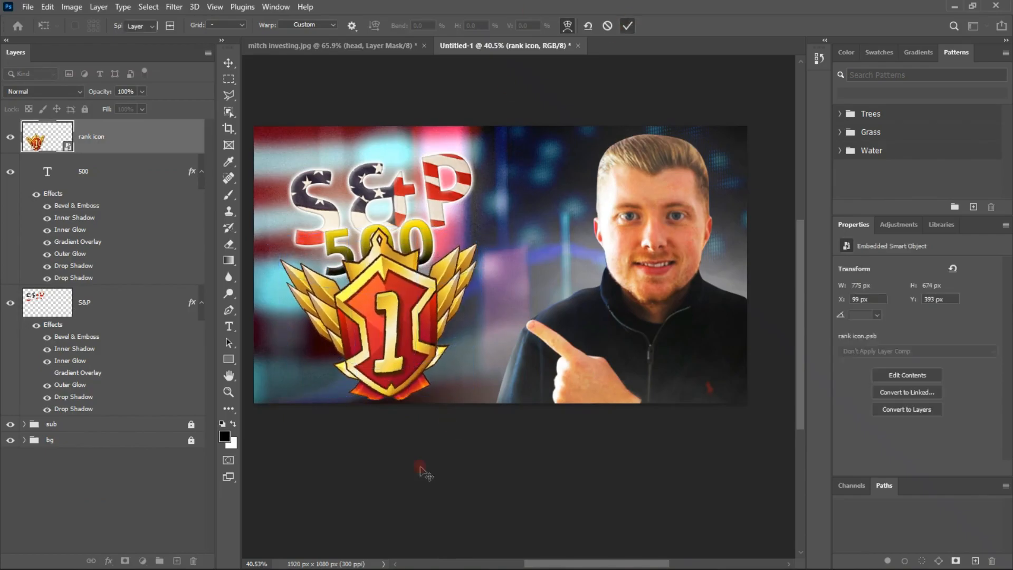
# Brighten the rank icon with Brightness/Contrast and Curves adjustments.
pyautogui.click(72, 7)
pyautogui.moveTo(198, 43)
pyautogui.click(248, 43)
pyautogui.moveTo(471, 177); pyautogui.dragTo(514, 179)
pyautogui.click(574, 162)
pyautogui.click(72, 7)
pyautogui.click(237, 71)
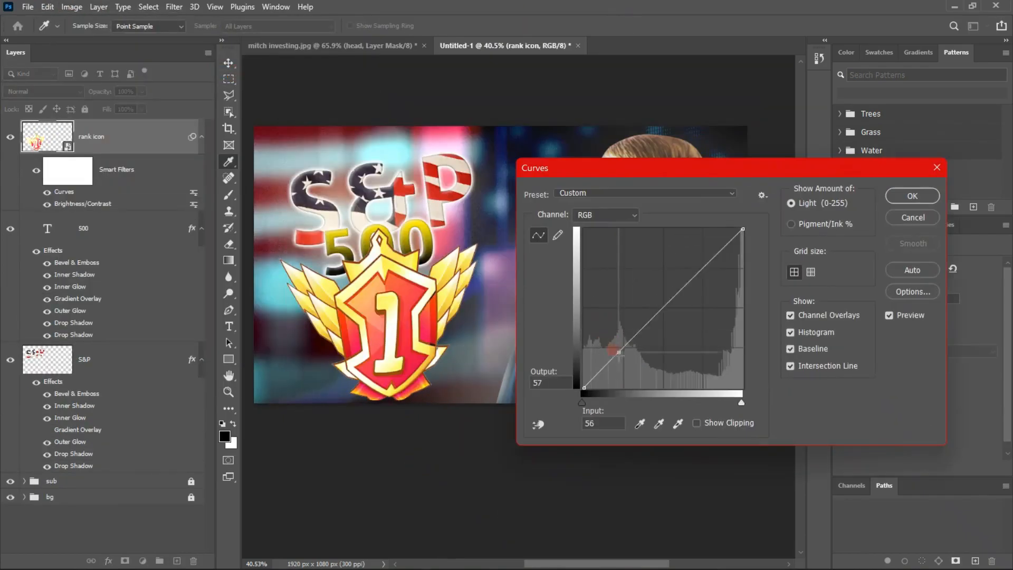
pyautogui.moveTo(610, 339); pyautogui.dragTo(683, 296)
pyautogui.press('Return')
# Scale down the rank icon and the 500 text, positioning the 500 behind the badge's crown.
pyautogui.hotkey('ctrl', 't')
pyautogui.press('Return')
pyautogui.click(416, 261)
pyautogui.hotkey('ctrl', 't')
pyautogui.moveTo(381, 210); pyautogui.dragTo(382, 236)
pyautogui.moveTo(392, 266); pyautogui.dragTo(368, 257)
pyautogui.press('Return')
# Enlarge the S&P lettering above the badge and convert its layer to a smart object.
pyautogui.hotkey('ctrl', 'r')
pyautogui.press('Tab')
pyautogui.hotkey('ctrl', 't')
pyautogui.moveTo(474, 223); pyautogui.dragTo(506, 206)
pyautogui.rightClick(432, 223)
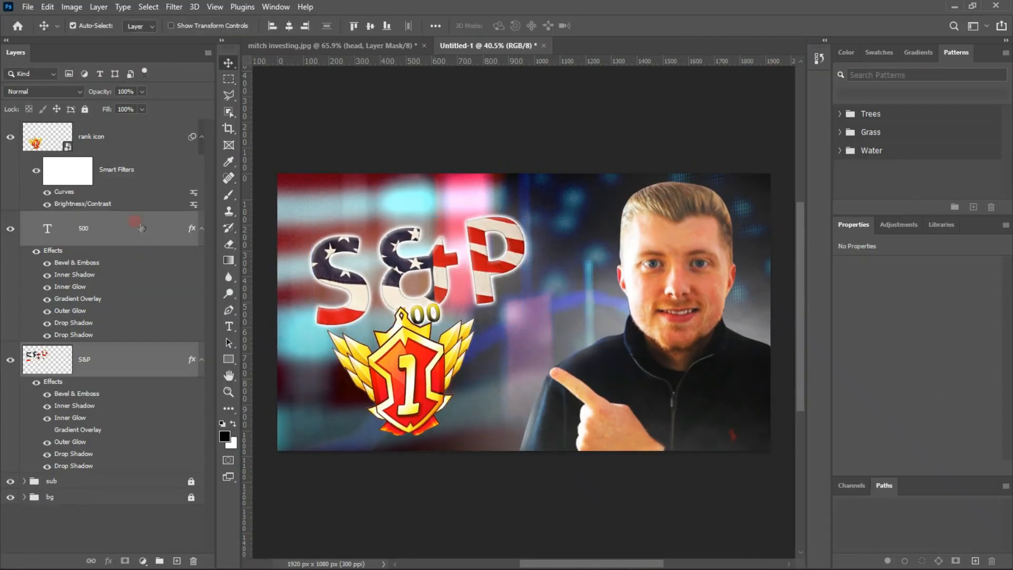
pyautogui.rightClick(139, 369)
pyautogui.click(142, 378)
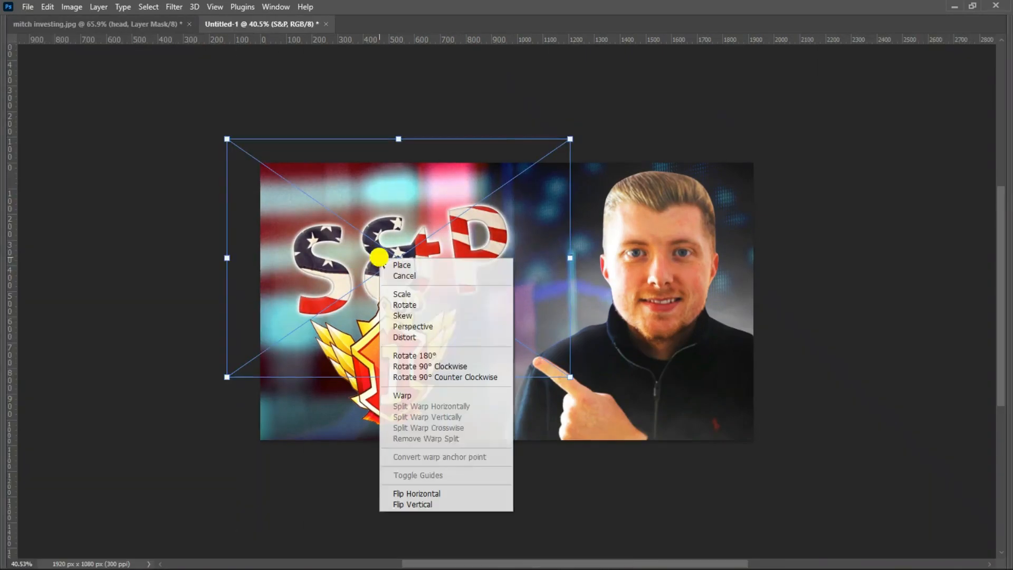
# Distort the S&P lettering by pulling its corners outward, and reposition it just above the rank icon.
pyautogui.click(407, 337)
pyautogui.moveTo(592, 140); pyautogui.dragTo(584, 68)
pyautogui.moveTo(593, 440); pyautogui.dragTo(682, 538)
pyautogui.moveTo(226, 441); pyautogui.dragTo(141, 552)
pyautogui.moveTo(227, 128); pyautogui.dragTo(105, 36)
pyautogui.moveTo(570, 245); pyautogui.dragTo(569, 238)
pyautogui.moveTo(595, 63); pyautogui.dragTo(601, 39)
pyautogui.scroll(-5, 382, 475)
pyautogui.press('Escape')
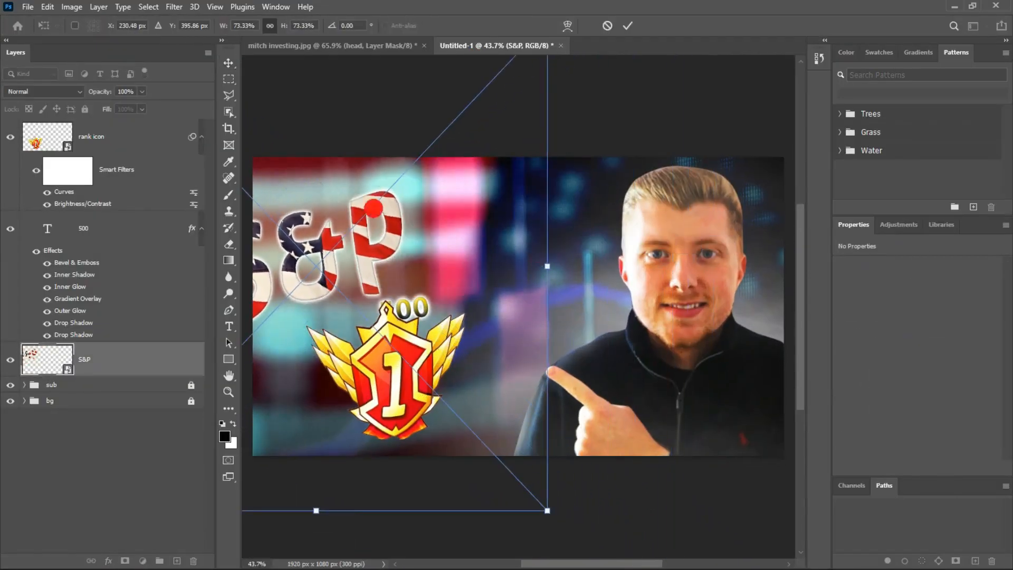
pyautogui.moveTo(374, 208); pyautogui.dragTo(452, 237)
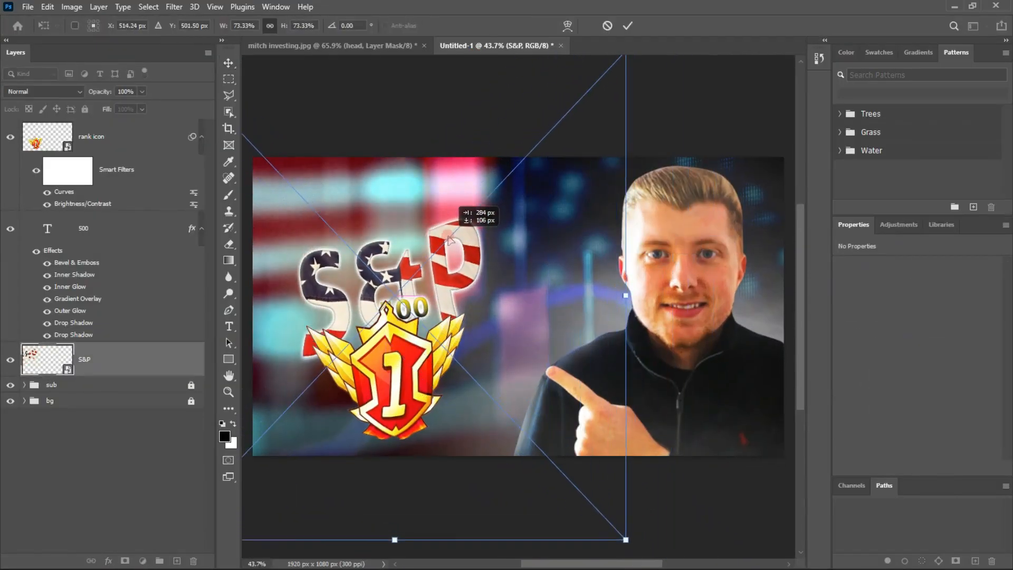
pyautogui.press('Return')
# Rotate the 500 text by -5.32° and place it beside the badge's crown, beneath the letter P.
pyautogui.click(418, 299)
pyautogui.hotkey('ctrl', 't')
pyautogui.moveTo(407, 293); pyautogui.dragTo(404, 285)
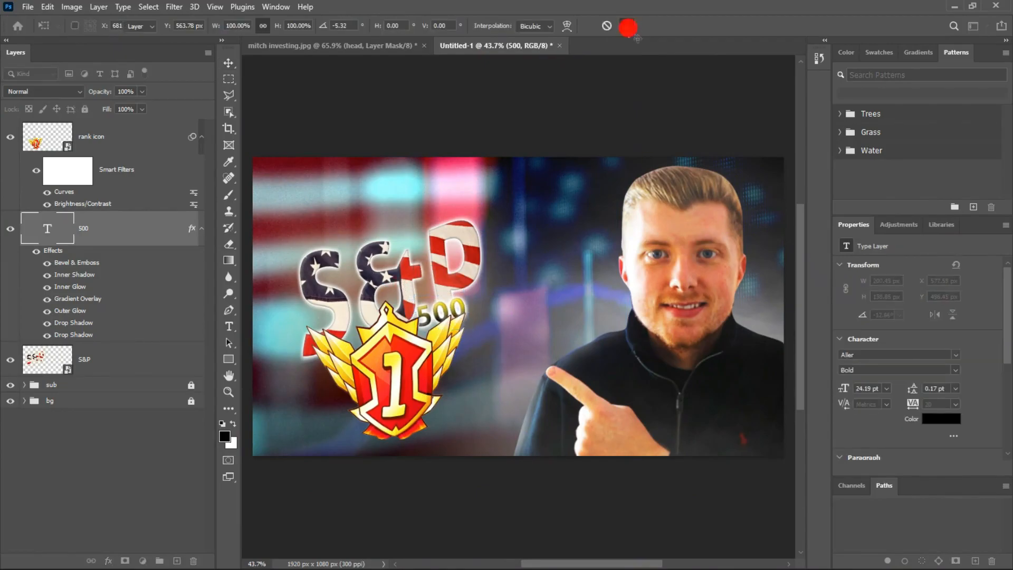
pyautogui.click(629, 26)
# Warp the rank icon again, tilting it and stretching its lower corners outward beneath the S&P lettering.
pyautogui.click(393, 364)
pyautogui.hotkey('ctrl', 't')
pyautogui.press('Return')
pyautogui.moveTo(514, 381); pyautogui.dragTo(516, 371)
pyautogui.rightClick(413, 333)
pyautogui.click(450, 214)
pyautogui.moveTo(466, 295); pyautogui.dragTo(461, 288)
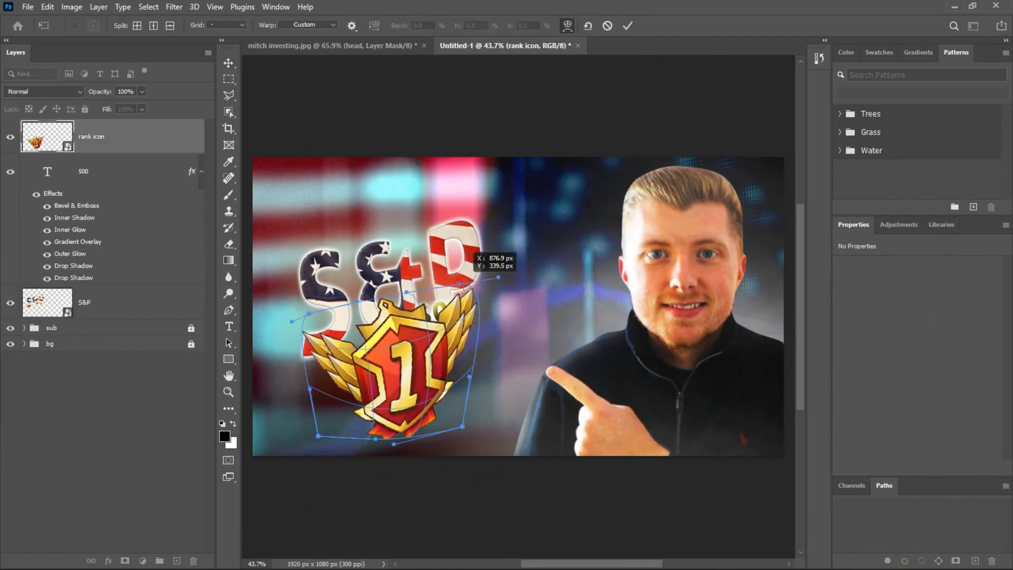
pyautogui.moveTo(489, 446); pyautogui.dragTo(507, 460)
pyautogui.moveTo(318, 435); pyautogui.dragTo(289, 475)
# Scale the warped rank icon to about 786 × 661 px with a -1.87° rotation.
pyautogui.click(321, 122)
pyautogui.hotkey('ctrl', 't')
pyautogui.press('Return')
pyautogui.moveTo(405, 301); pyautogui.dragTo(399, 296)
pyautogui.moveTo(501, 367); pyautogui.dragTo(505, 373)
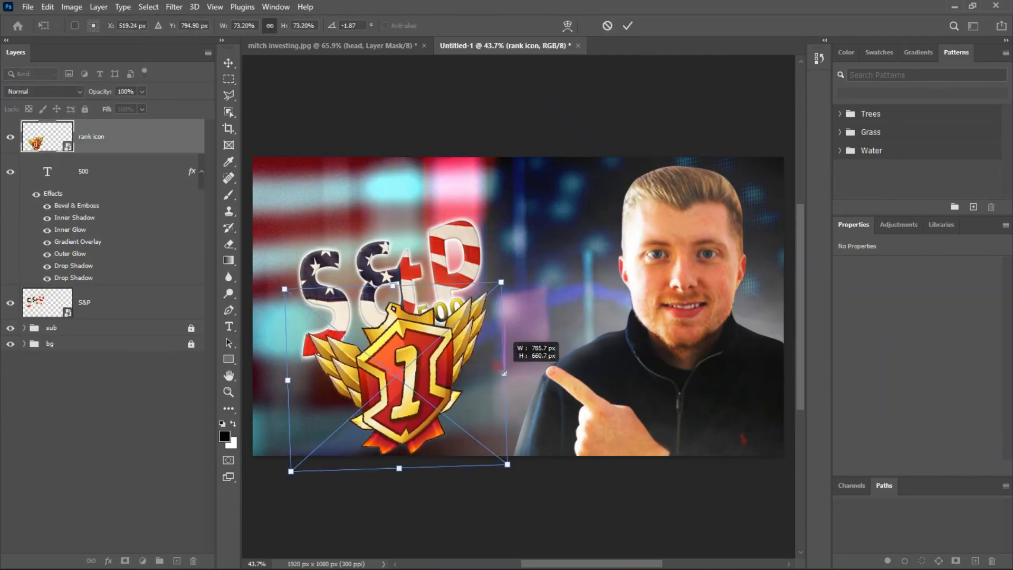
pyautogui.click(627, 25)
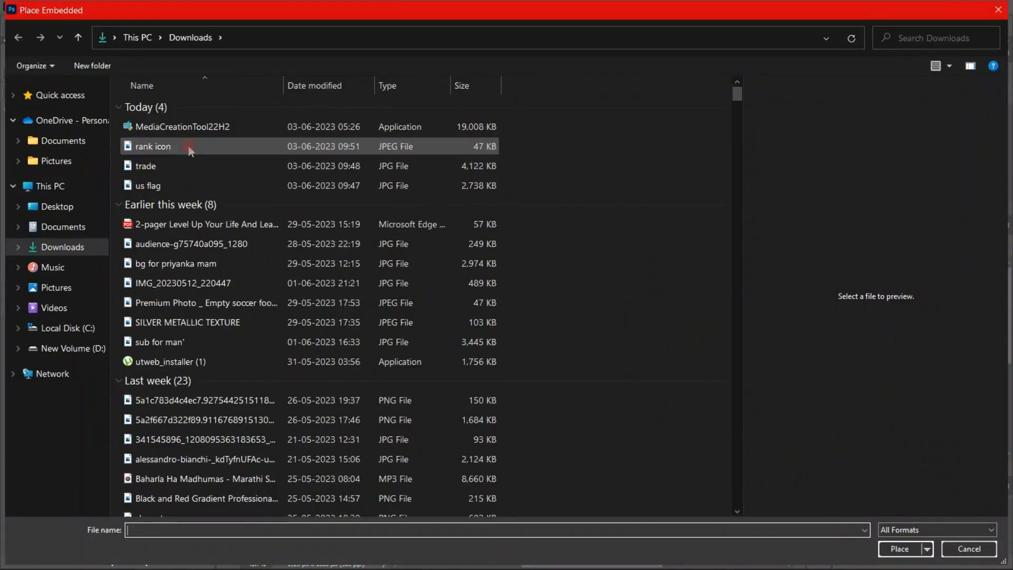
# Place a fresh copy of the rank icon image and remove its background.
pyautogui.doubleClick(192, 141)
pyautogui.press('Return')
pyautogui.click(888, 424)
pyautogui.rightClick(148, 128)
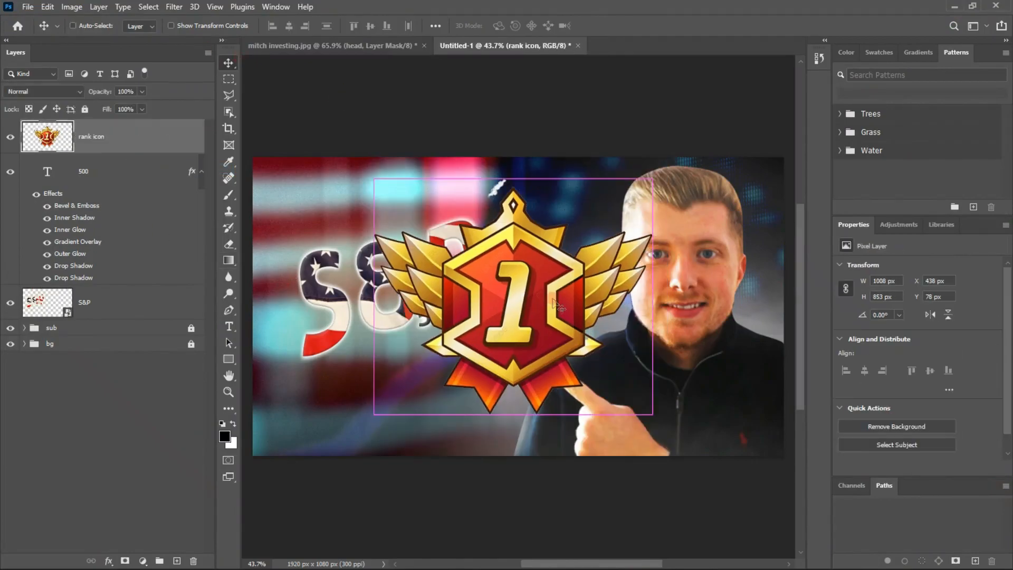
# Scale down the new rank icon, tilt it counterclockwise and place it beneath the ampersand of S&P.
pyautogui.hotkey('ctrl', 't')
pyautogui.moveTo(516, 311); pyautogui.dragTo(450, 393)
pyautogui.moveTo(488, 271); pyautogui.dragTo(492, 289)
pyautogui.moveTo(506, 350); pyautogui.dragTo(444, 342)
pyautogui.moveTo(387, 300); pyautogui.dragTo(405, 369)
pyautogui.moveTo(402, 339); pyautogui.dragTo(395, 323)
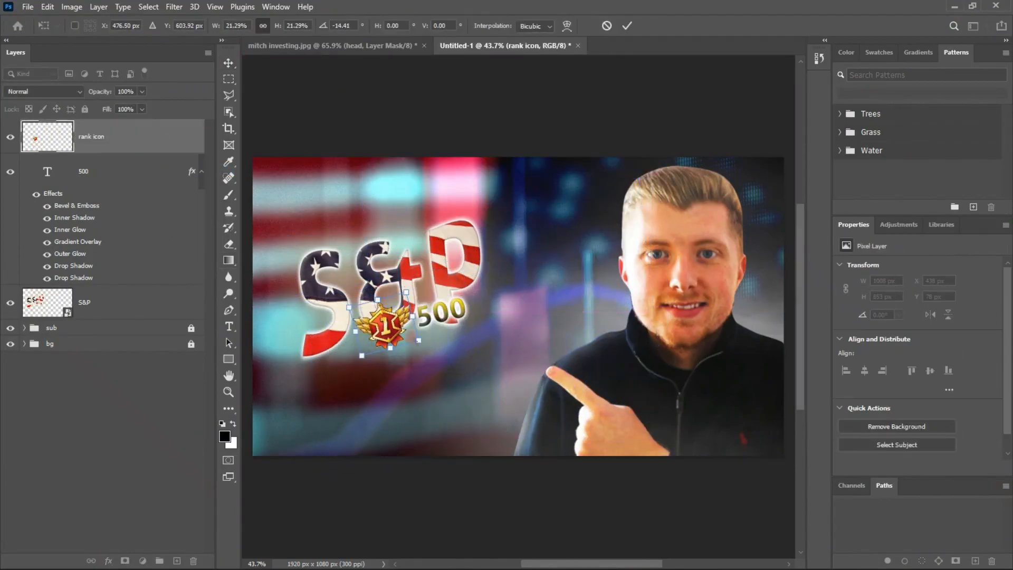
pyautogui.click(627, 26)
# Scale the 500 text to 76.71%, rotate it by 2.99° and move it onto the foot of the letter S.
pyautogui.moveTo(460, 310); pyautogui.dragTo(483, 307)
pyautogui.hotkey('ctrl', 't')
pyautogui.moveTo(495, 287); pyautogui.dragTo(485, 296)
pyautogui.moveTo(486, 325); pyautogui.dragTo(329, 350)
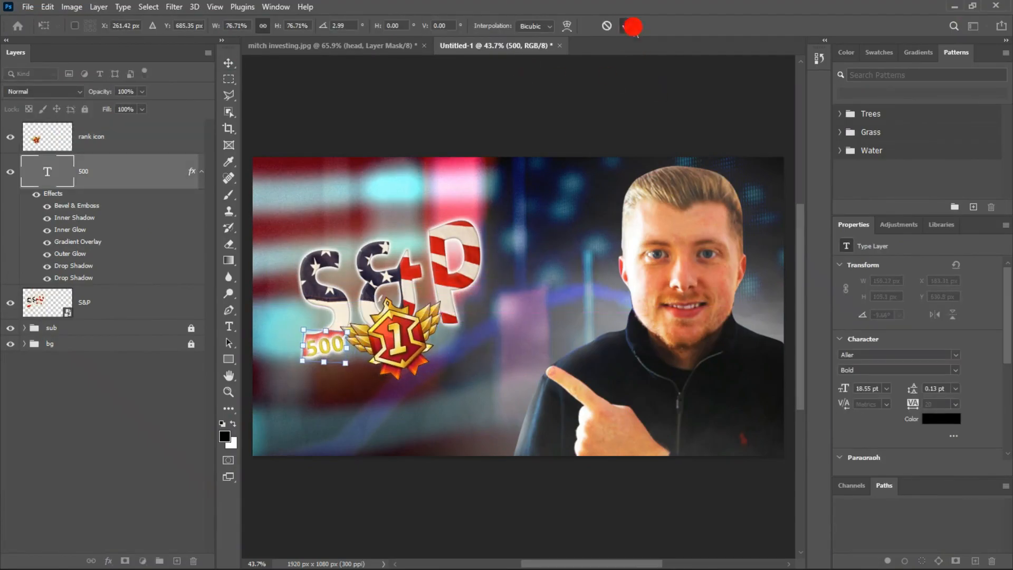
pyautogui.click(632, 27)
# Move the 500 text up into the gap between the ampersand's top and the letter P.
pyautogui.click(326, 346)
pyautogui.click(310, 522)
pyautogui.scroll(-1, 377, 414)
pyautogui.moveTo(344, 302); pyautogui.dragTo(342, 295)
pyautogui.moveTo(338, 353); pyautogui.dragTo(413, 255)
pyautogui.scroll(-1, 403, 319)
pyautogui.click(513, 365)
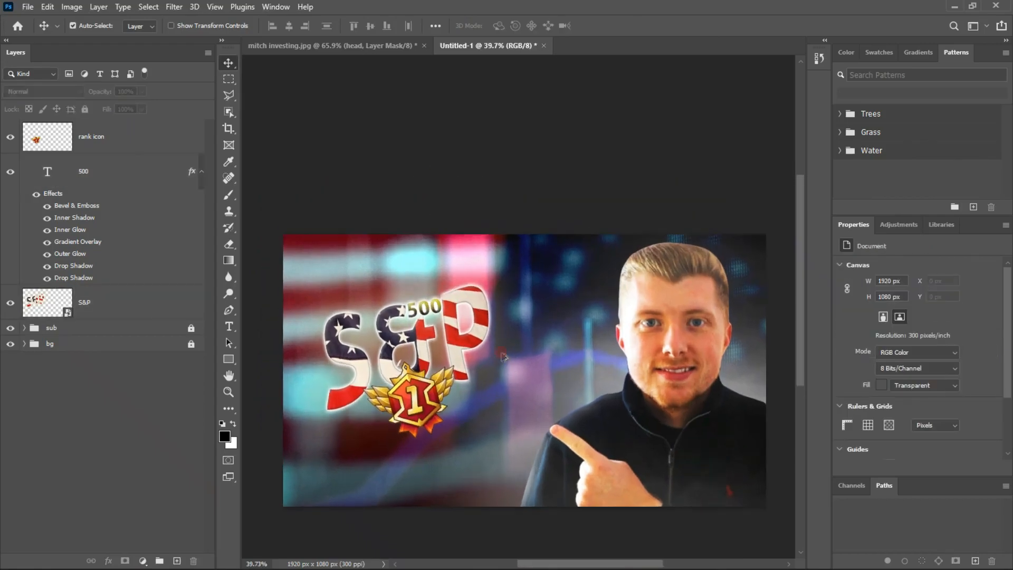
# Add the text HERE'S WHY in 12 pt Aller Bold above the S&P lettering.
pyautogui.scroll(-1, 513, 365)
pyautogui.press('t')
pyautogui.click(304, 258)
pyautogui.write("WHYHERE'S")
pyautogui.click(229, 63)
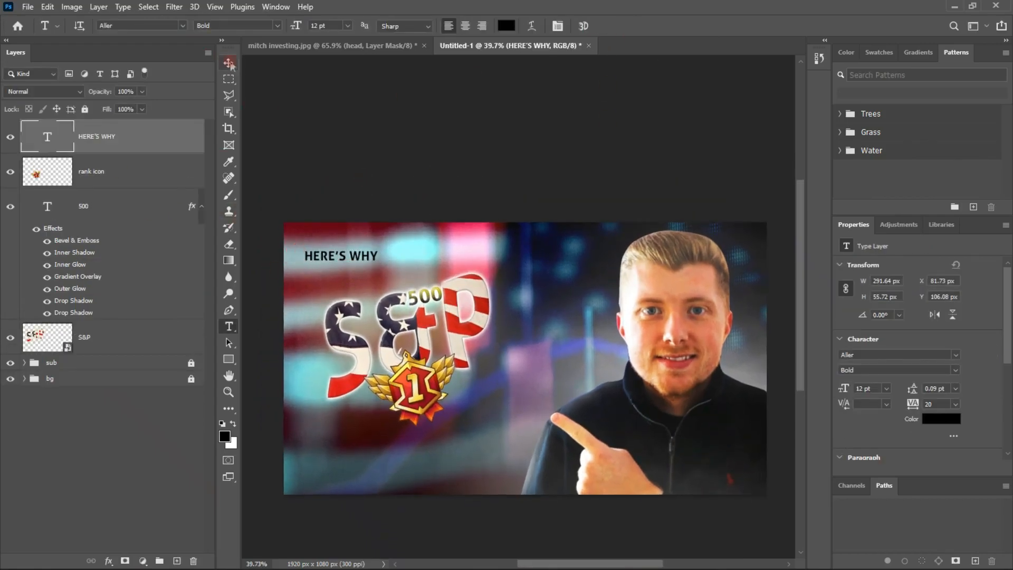
# Scale the HERE'S WHY text to 16.25 pt, tilt it about -13° and place it along the top of the S&P lettering.
pyautogui.hotkey('ctrl', 't')
pyautogui.moveTo(299, 251); pyautogui.dragTo(310, 258)
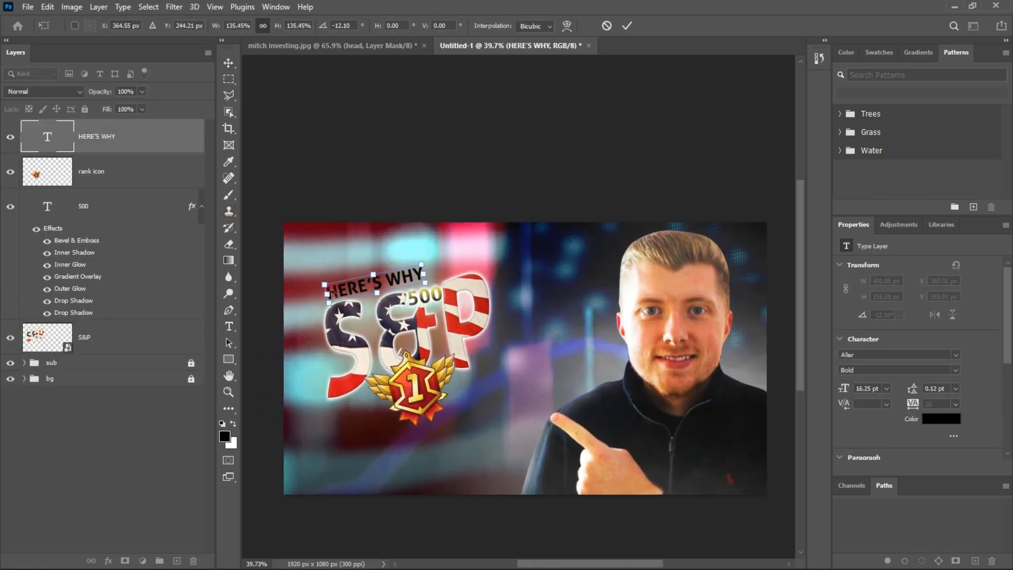
pyautogui.click(627, 25)
# Paste the copied layer style onto HERE'S WHY, and hide the Gradient Overlay on it and on the 500 text.
pyautogui.scroll(6, 335, 333)
pyautogui.rightClick(182, 145)
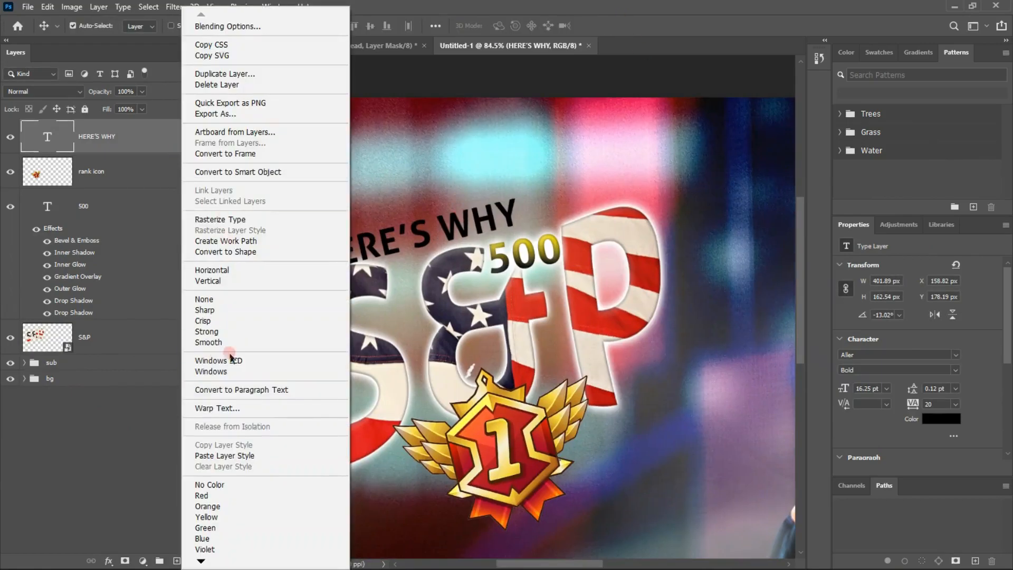
pyautogui.click(229, 455)
pyautogui.click(47, 206)
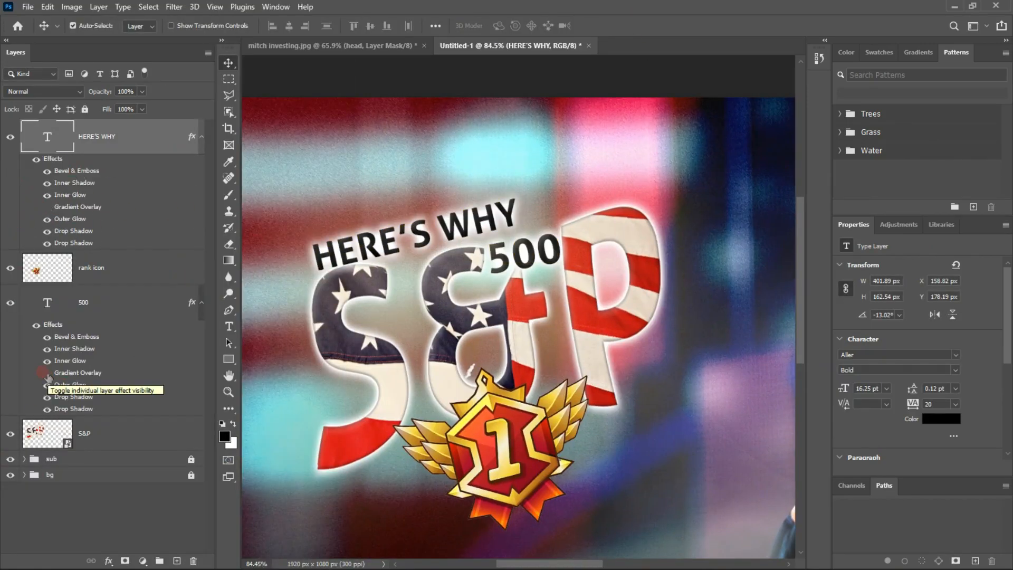
# Turn off Bevel & Emboss on the HERE'S WHY text and set its Outer Glow opacity to 39%.
pyautogui.click(47, 171)
pyautogui.doubleClick(49, 158)
pyautogui.moveTo(479, 129); pyautogui.dragTo(495, 15)
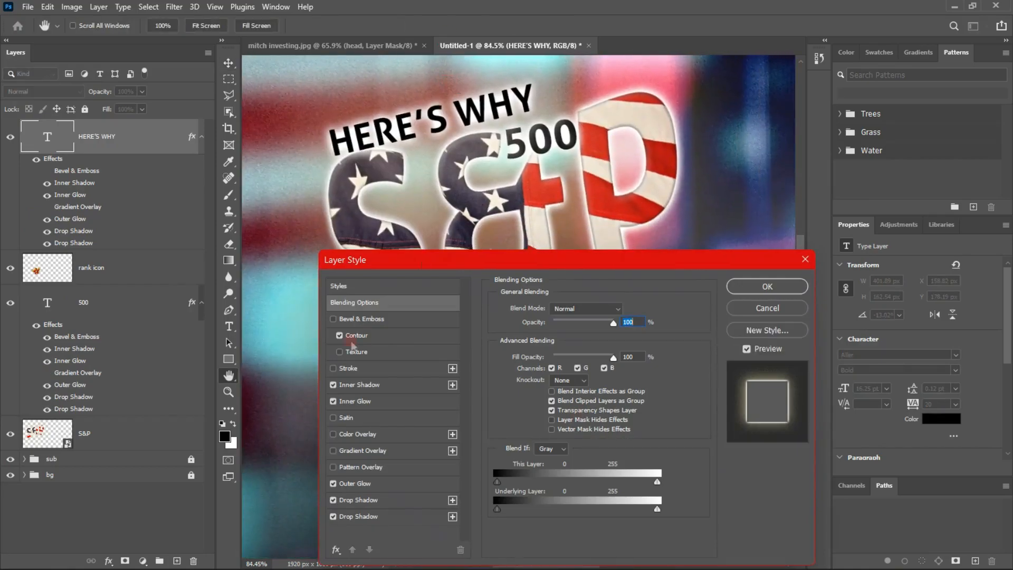
pyautogui.click(331, 501)
pyautogui.click(354, 483)
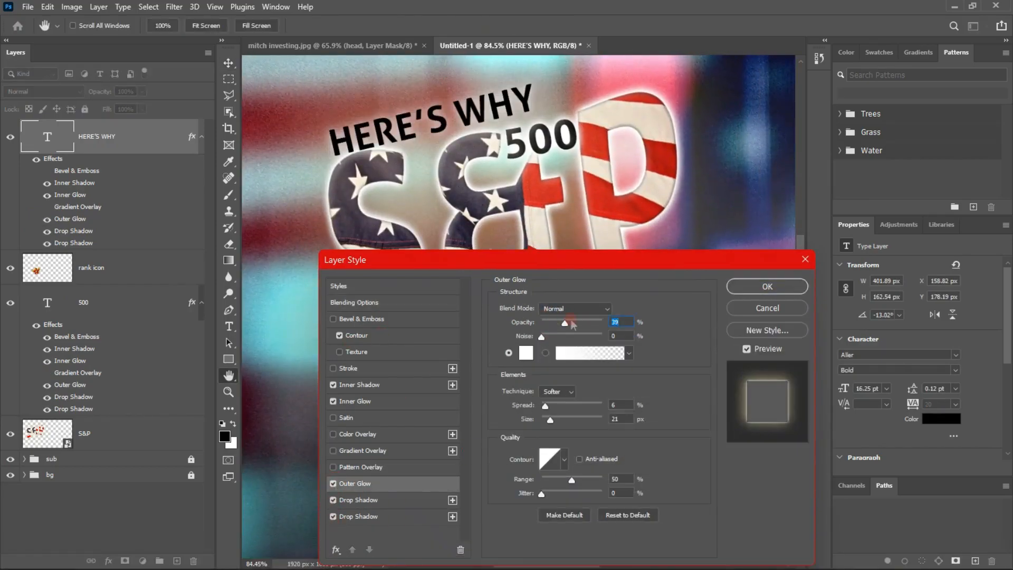
# Enable Bevel & Emboss and Stroke on HERE'S WHY, setting the bevel size to 46 px and the angle to 119°.
pyautogui.click(392, 318)
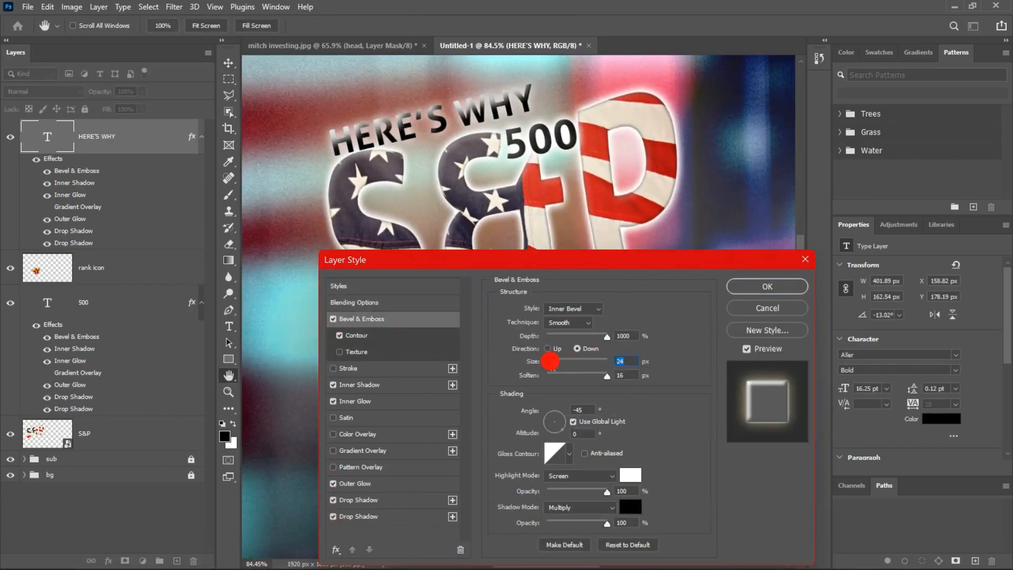
pyautogui.click(417, 367)
pyautogui.click(361, 318)
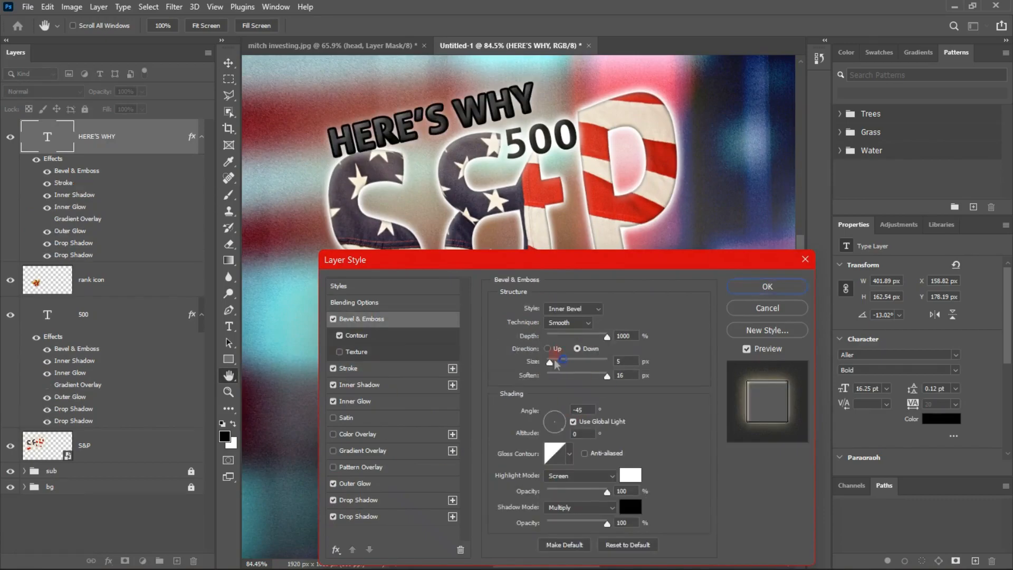
pyautogui.click(560, 362)
pyautogui.moveTo(564, 417); pyautogui.dragTo(349, 428)
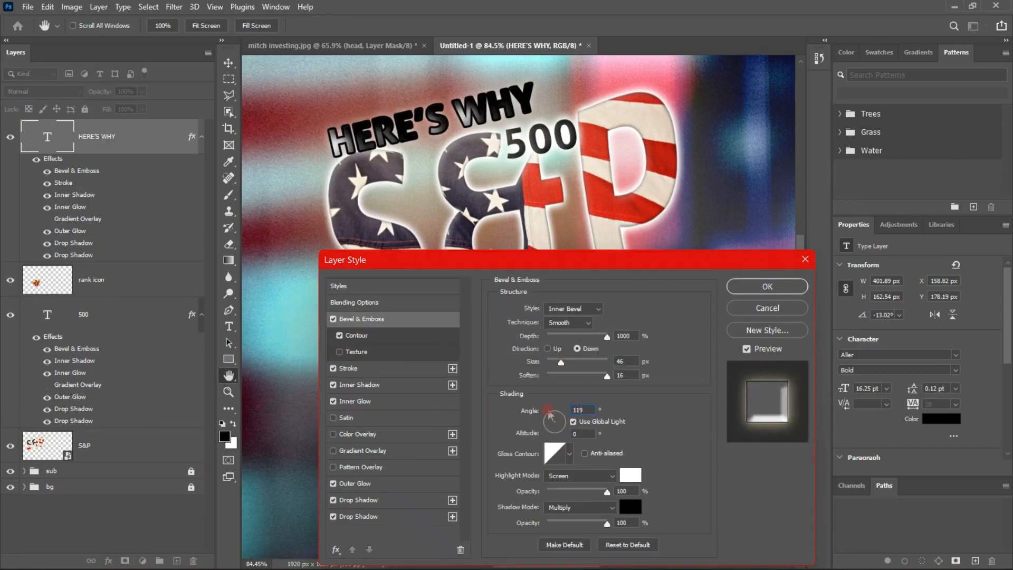
# Apply a yellow Gradient Overlay to HERE'S WHY and set its Outer Glow opacity to 51%.
pyautogui.click(357, 451)
pyautogui.click(584, 337)
pyautogui.click(266, 183)
pyautogui.click(580, 338)
pyautogui.click(245, 204)
pyautogui.click(355, 483)
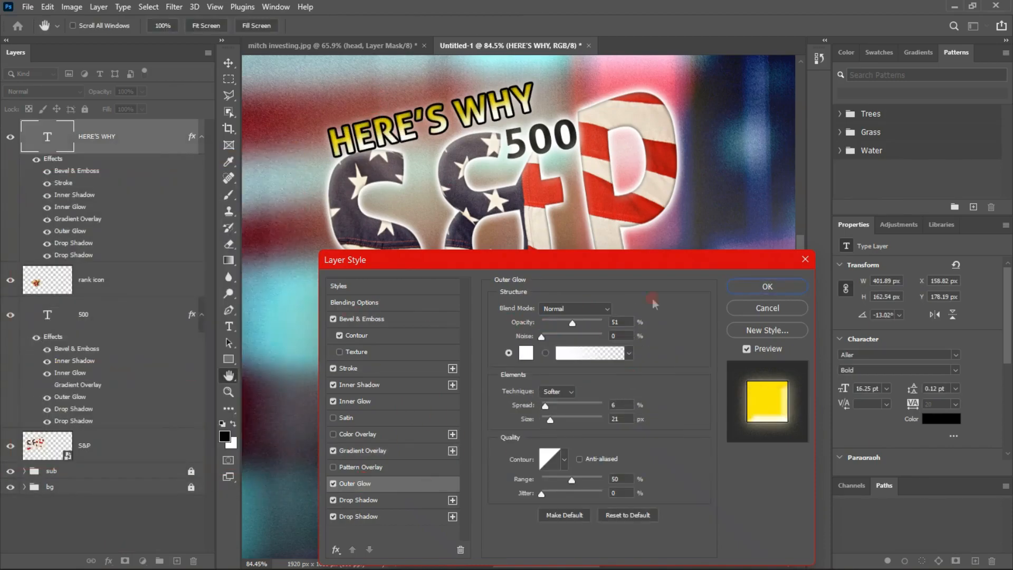
pyautogui.click(767, 287)
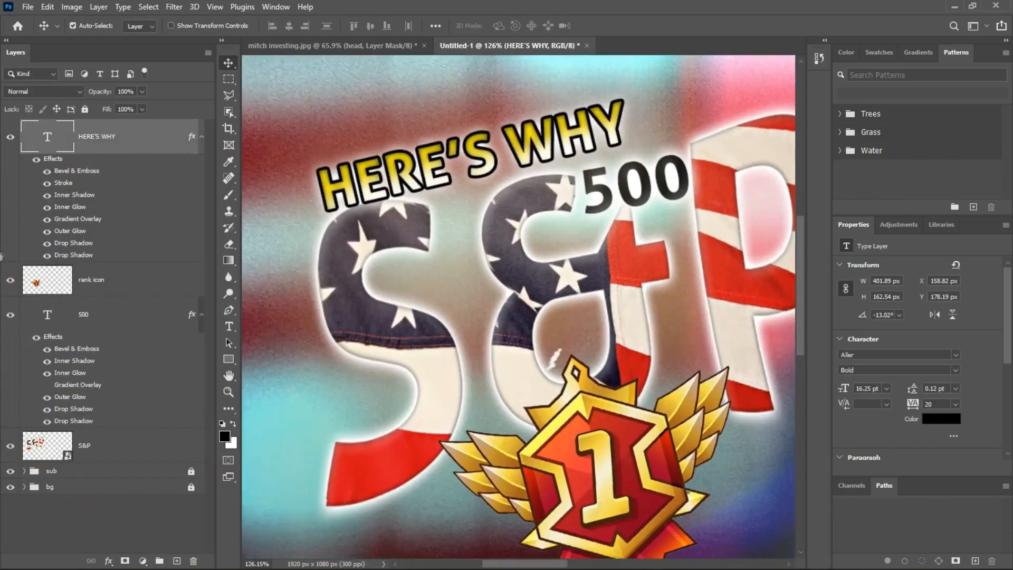
# Replace the Gradient Overlay on HERE'S WHY with a yellow Color Overlay at 65% opacity and make its stroke thinner.
pyautogui.doubleClick(53, 159)
pyautogui.click(333, 450)
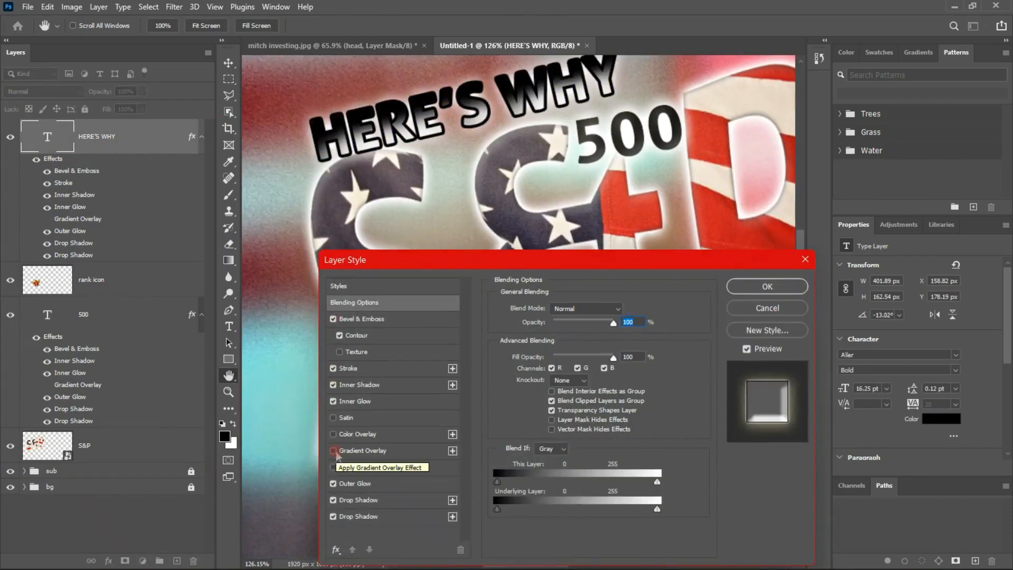
pyautogui.click(358, 433)
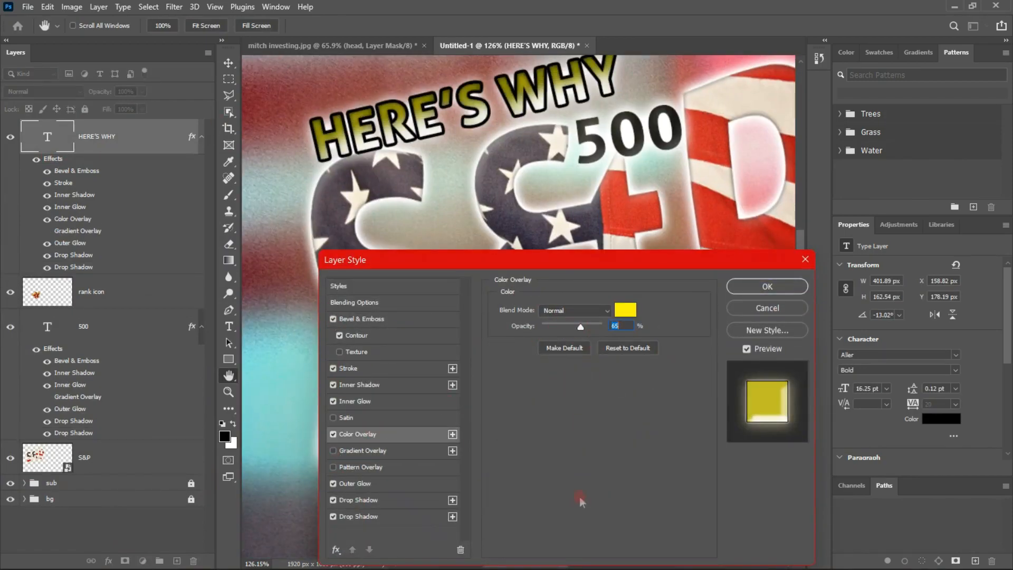
pyautogui.click(349, 367)
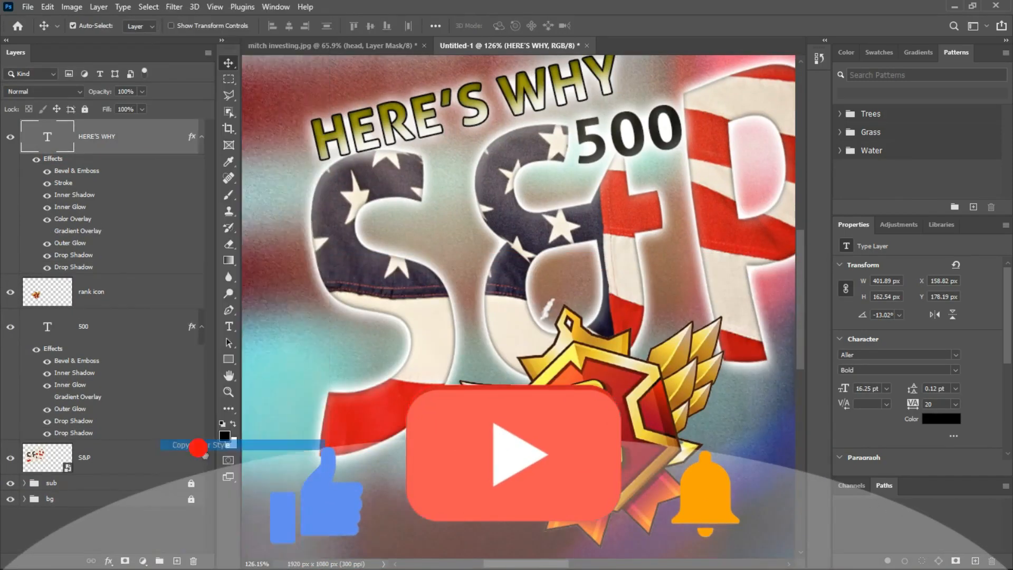
# Copy the layer style of the HERE'S WHY text onto the 500 text.
pyautogui.rightClick(106, 136)
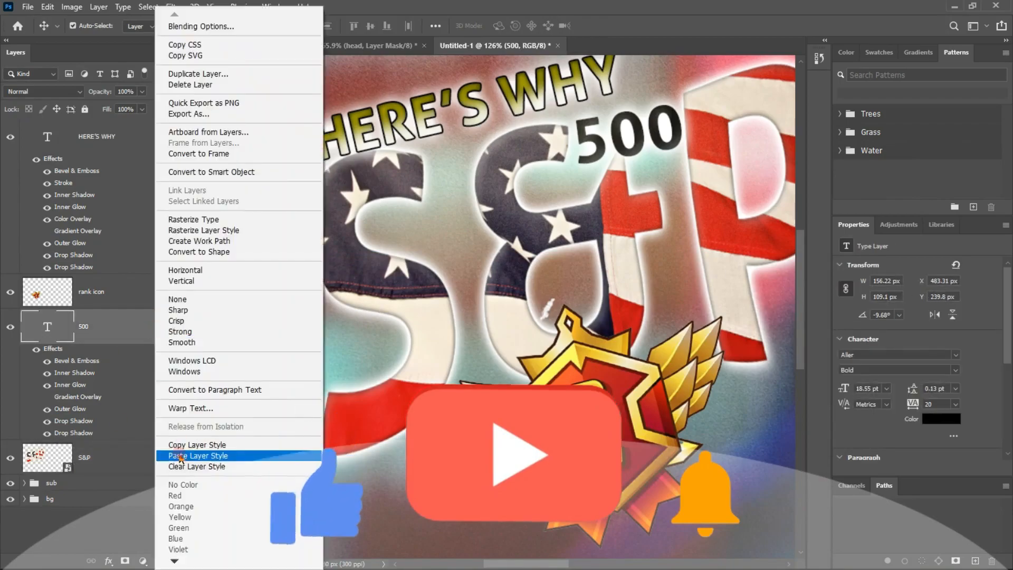
pyautogui.click(200, 448)
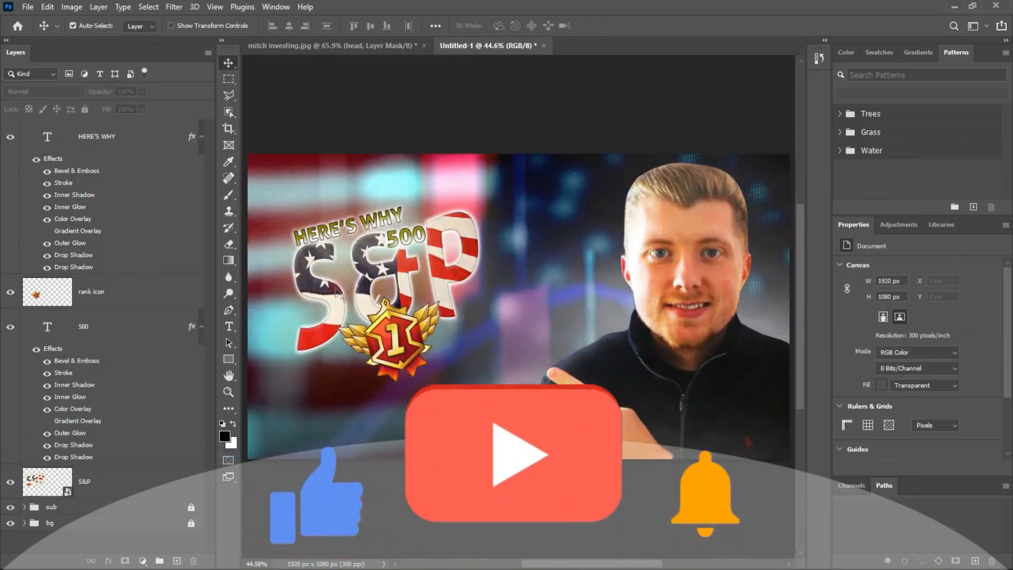
pyautogui.moveTo(287, 235); pyautogui.dragTo(522, 125)
# Open the Outer Glow settings of the HERE'S WHY text, close them, and delete that text layer.
pyautogui.doubleClick(53, 158)
pyautogui.moveTo(449, 216); pyautogui.dragTo(373, 156)
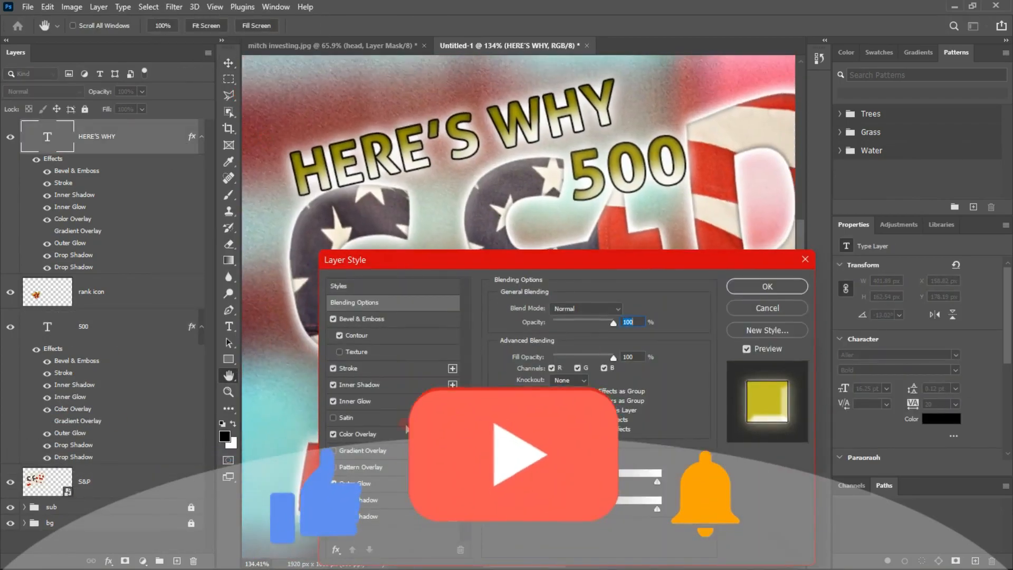
pyautogui.click(355, 483)
pyautogui.click(767, 287)
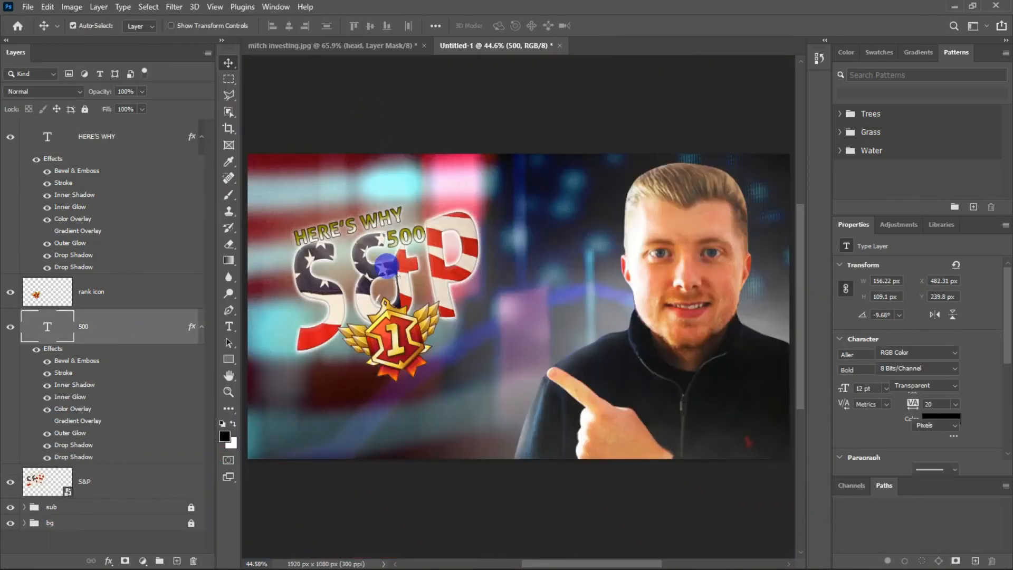
pyautogui.click(76, 174)
pyautogui.press('Delete')
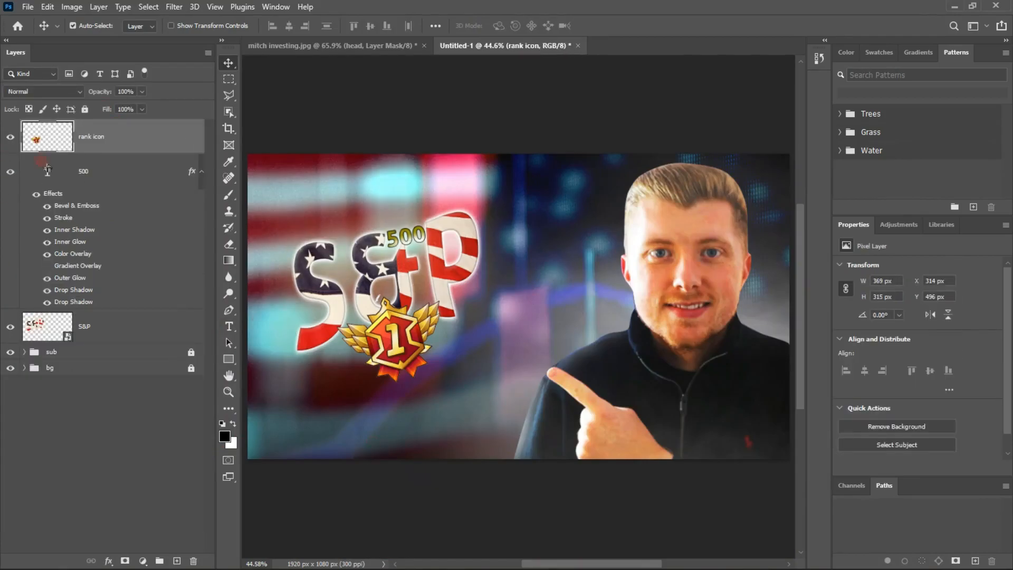
# Change the Color Overlay of the 500 text to a red sampled from the flag lettering.
pyautogui.doubleClick(121, 178)
pyautogui.moveTo(422, 221); pyautogui.dragTo(418, 196)
pyautogui.click(352, 434)
pyautogui.click(632, 310)
pyautogui.click(446, 199)
pyautogui.click(443, 215)
pyautogui.click(866, 278)
# Turn off the 500 text's Stroke and enable its Inner Shadow, Inner Glow, Outer Glow and both Drop Shadows.
pyautogui.click(332, 367)
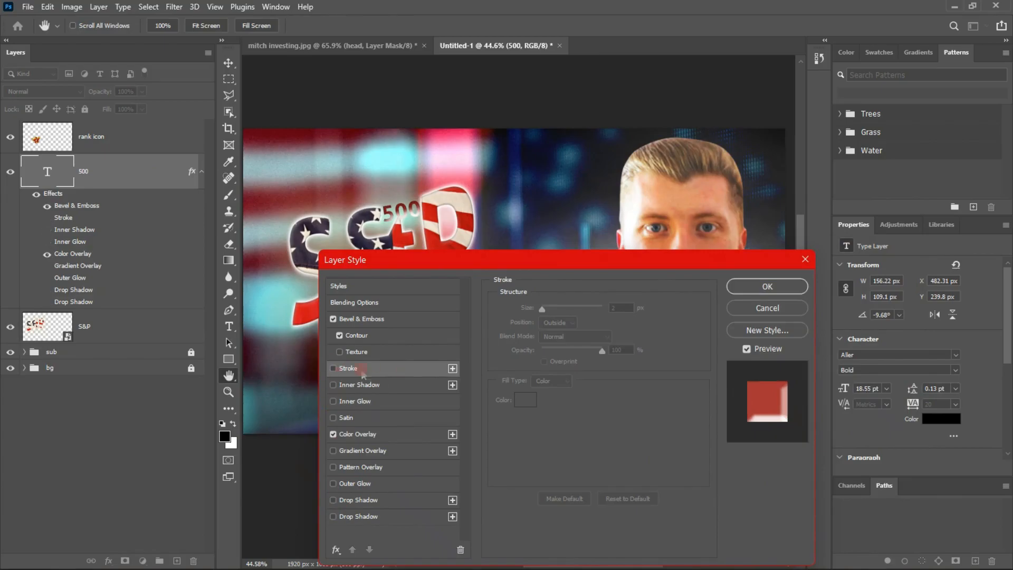
pyautogui.click(333, 367)
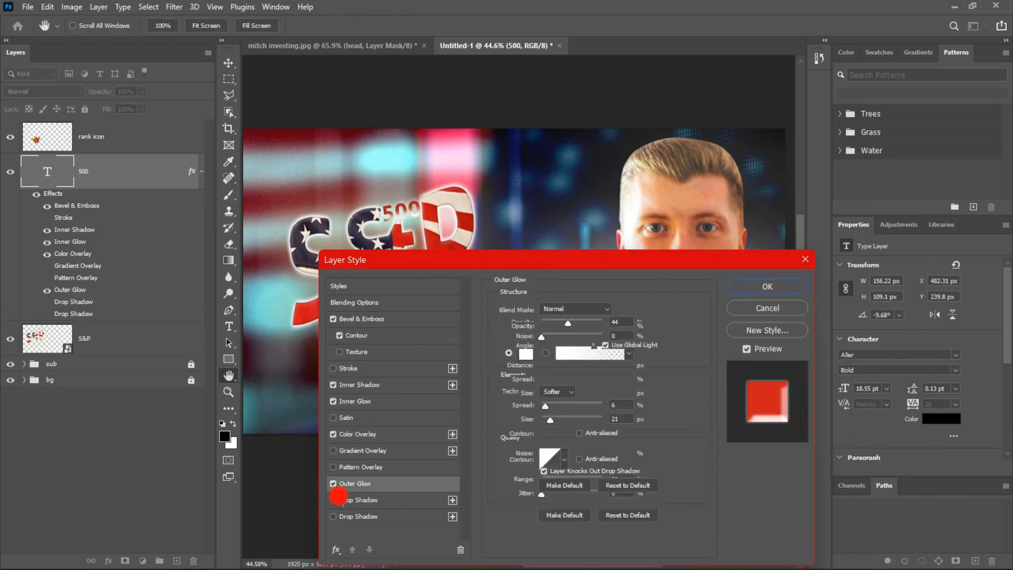
pyautogui.click(749, 287)
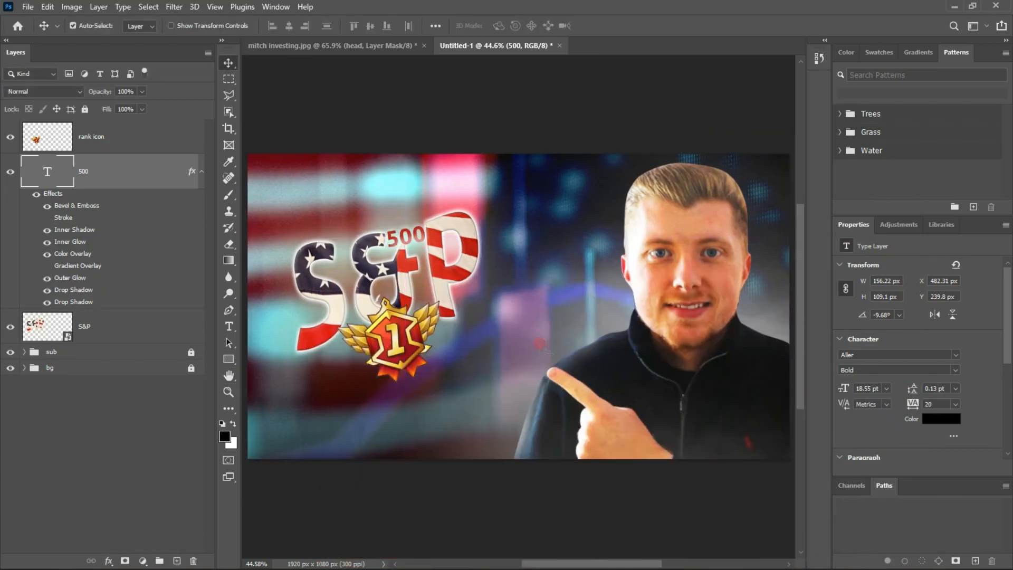
# Scale the rank icon, 500 text and S&P lettering together to about 167% and place them beside the man.
pyautogui.click(144, 138)
pyautogui.keyDown('shift'); pyautogui.click(144, 326); pyautogui.keyUp('shift')
pyautogui.hotkey('ctrl', 't')
pyautogui.moveTo(422, 288); pyautogui.dragTo(447, 287)
pyautogui.scroll(-4, 519, 290)
pyautogui.click(600, 90)
pyautogui.hotkey('ctrl', 't')
pyautogui.moveTo(577, 278); pyautogui.dragTo(645, 264)
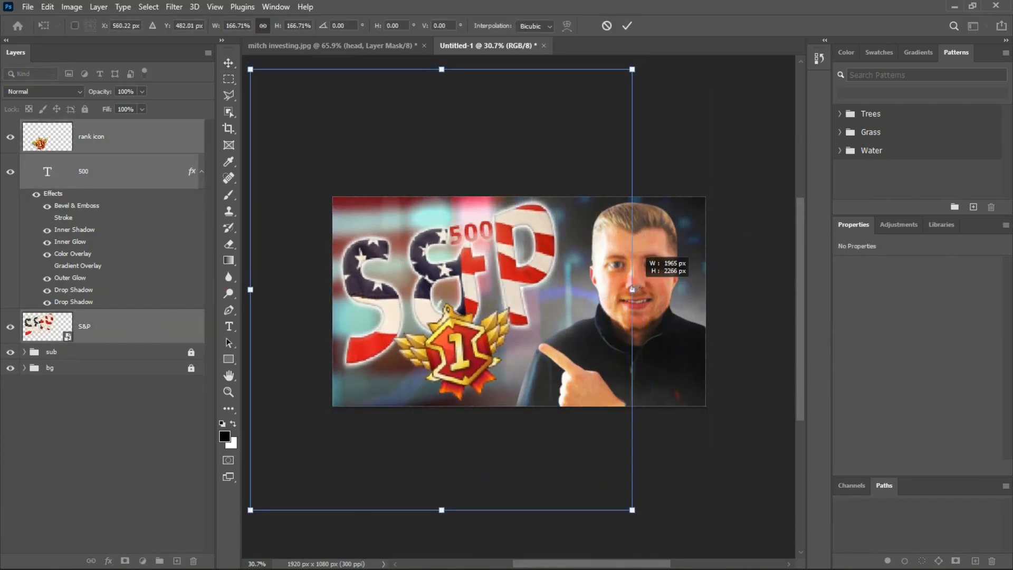
# Try other bevel styles for the Bevel & Emboss effect on the 500 text.
pyautogui.doubleClick(396, 451)
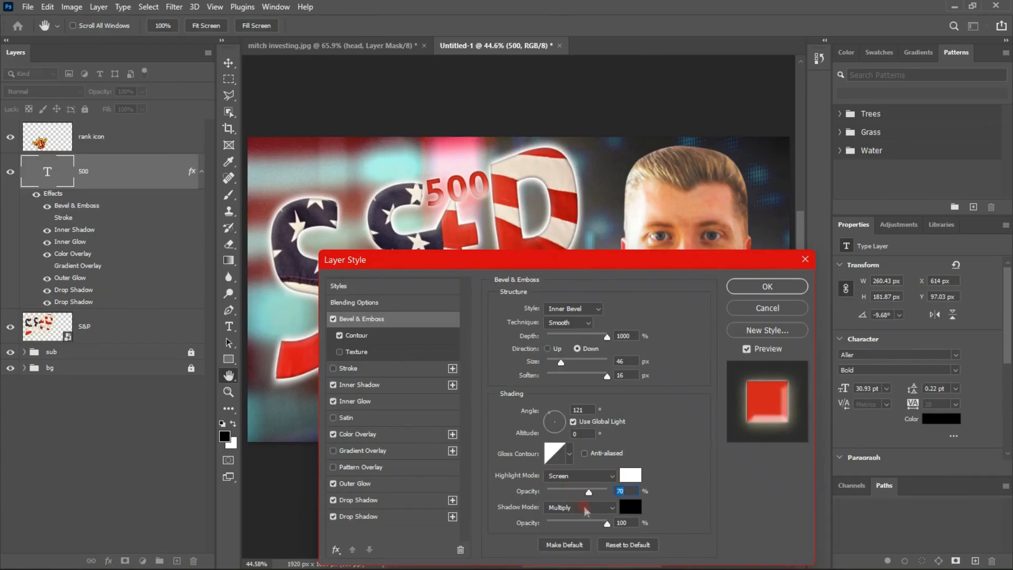
pyautogui.click(563, 308)
pyautogui.click(558, 340)
pyautogui.click(559, 362)
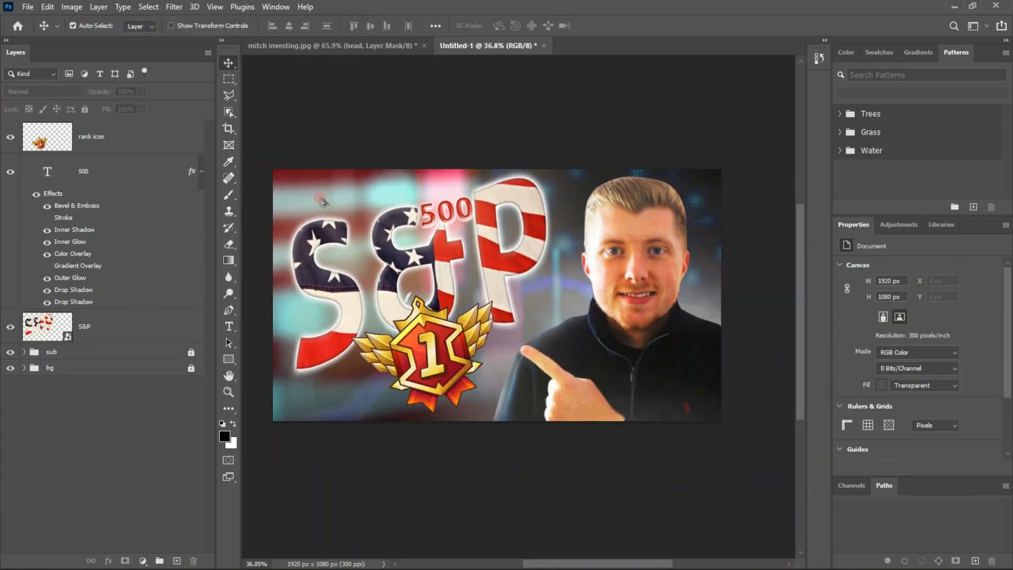
pyautogui.click(333, 128)
pyautogui.hotkey('ctrl', 'shift', 'n')
pyautogui.write('W')
pyautogui.press('Return')
pyautogui.click(132, 206)
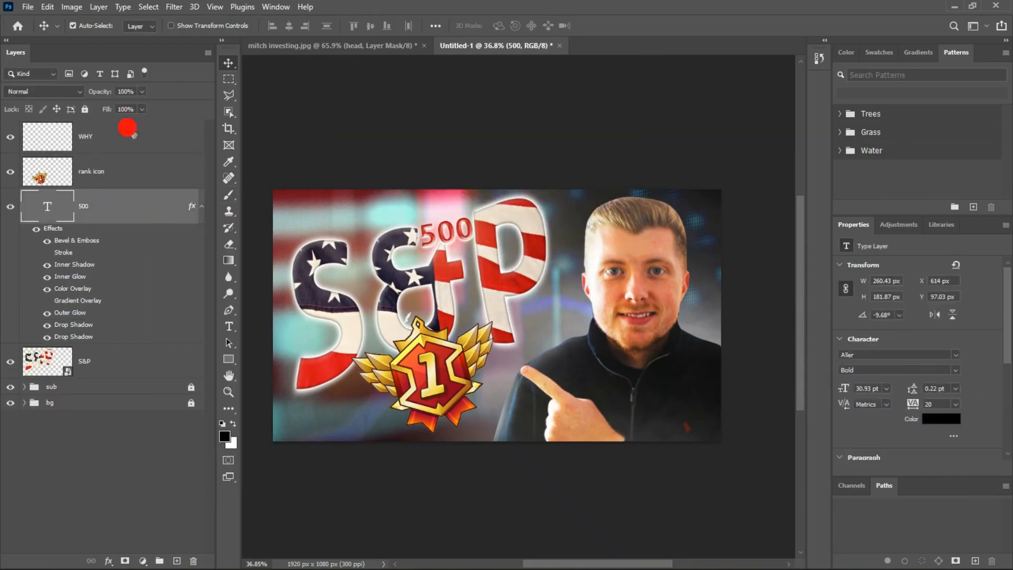
pyautogui.click(131, 133)
pyautogui.press('Delete')
# Add a new text reading WHY near the upper edge of the letter S.
pyautogui.click(291, 226)
pyautogui.write('WHY')
pyautogui.click(228, 63)
# Resize the WHY text to about 218 px wide, rotate it to about -9.7° and place it above the letter S.
pyautogui.click(184, 152)
pyautogui.hotkey('ctrl', 't')
pyautogui.scroll(8, 299, 214)
pyautogui.moveTo(389, 246); pyautogui.dragTo(392, 284)
pyautogui.moveTo(420, 308); pyautogui.dragTo(445, 318)
pyautogui.moveTo(349, 209); pyautogui.dragTo(416, 108)
pyautogui.moveTo(358, 228); pyautogui.dragTo(341, 238)
pyautogui.moveTo(309, 230); pyautogui.dragTo(317, 244)
pyautogui.press('Return')
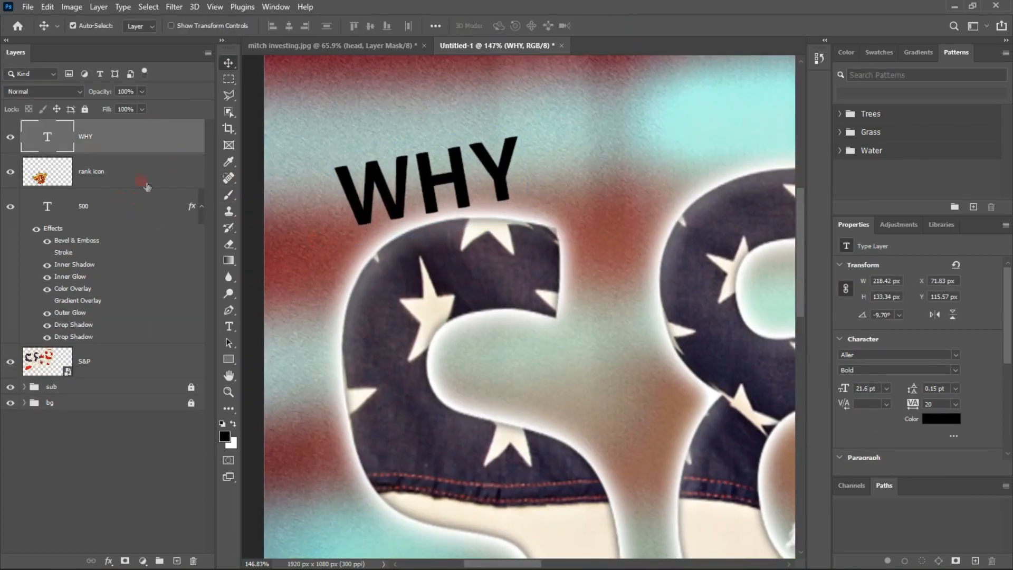
# Copy the layer style of the 500 text onto the WHY text.
pyautogui.rightClick(142, 204)
pyautogui.click(179, 398)
pyautogui.rightClick(146, 175)
pyautogui.click(182, 369)
pyautogui.click(142, 141)
pyautogui.moveTo(534, 227); pyautogui.dragTo(195, 189)
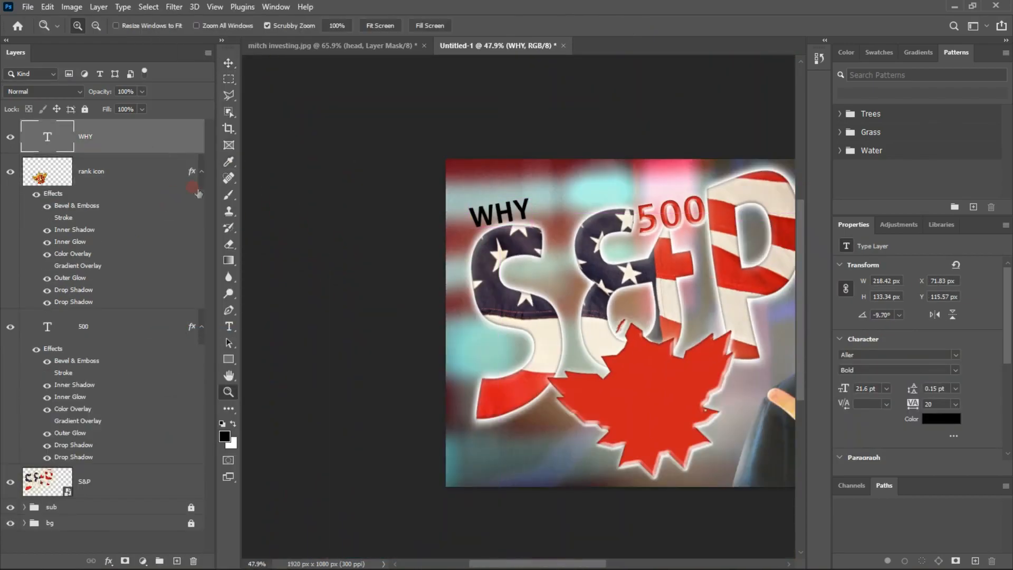
pyautogui.rightClick(136, 138)
pyautogui.click(174, 457)
pyautogui.moveTo(467, 207); pyautogui.dragTo(519, 58)
# Convert the WHY text to a smart object and warp its lettering upward.
pyautogui.rightClick(134, 138)
pyautogui.click(182, 172)
pyautogui.click(497, 228)
pyautogui.hotkey('ctrl', 't')
pyautogui.click(563, 27)
pyautogui.click(565, 27)
pyautogui.click(565, 27)
pyautogui.scroll(-10, 525, 200)
pyautogui.moveTo(524, 188); pyautogui.dragTo(523, 139)
pyautogui.press('Return')
# Adjust the warped WHY lettering with Free Transform so it sits just above the letter S.
pyautogui.hotkey('ctrl', 't')
pyautogui.moveTo(559, 210); pyautogui.dragTo(571, 294)
pyautogui.press('Return')
pyautogui.hotkey('ctrl', '0')
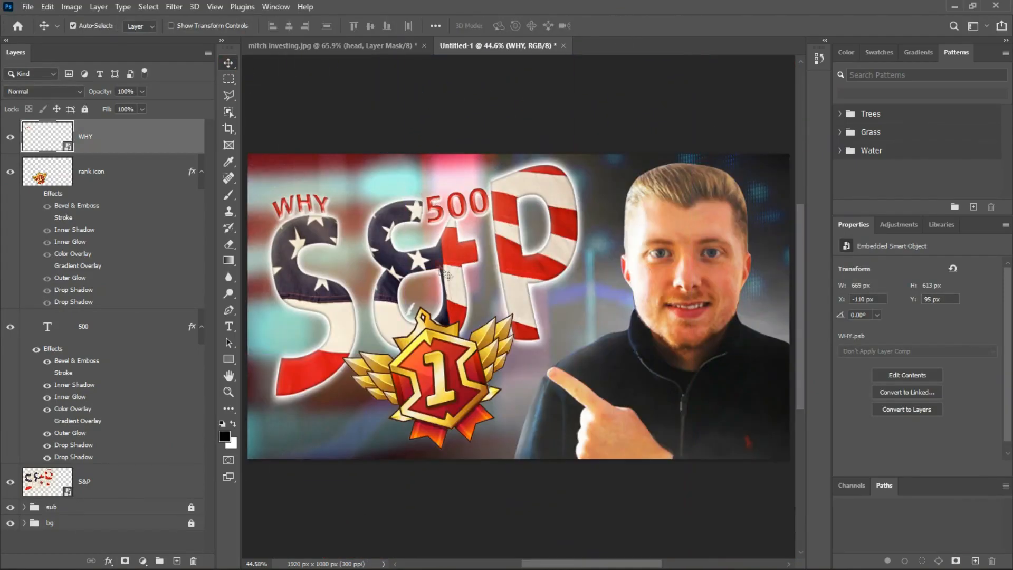
pyautogui.click(315, 124)
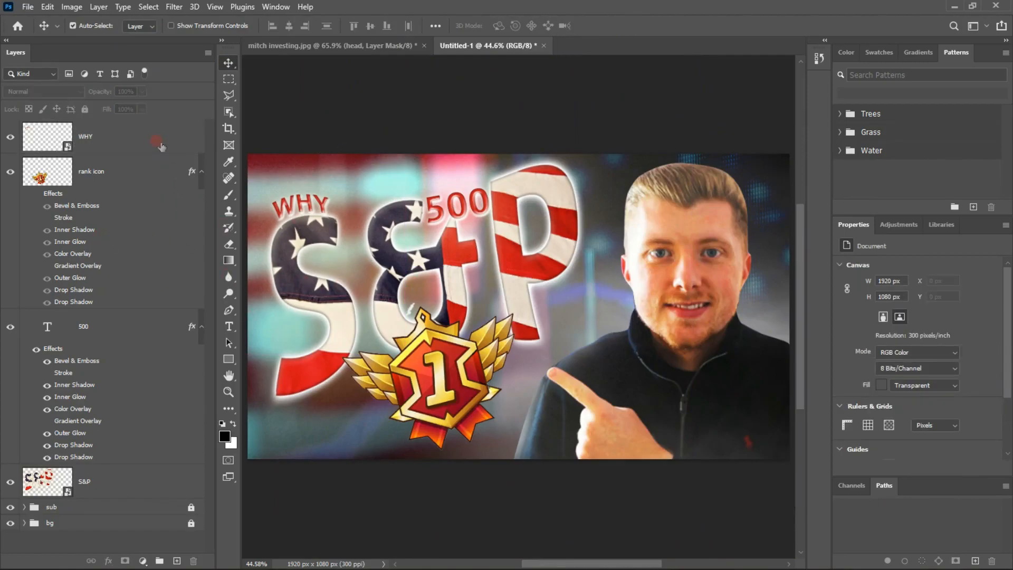
# Group the WHY, rank icon, 500 and S&P layers, name the group TEXT and lock it.
pyautogui.moveTo(395, 182); pyautogui.dragTo(404, 176)
pyautogui.click(148, 150)
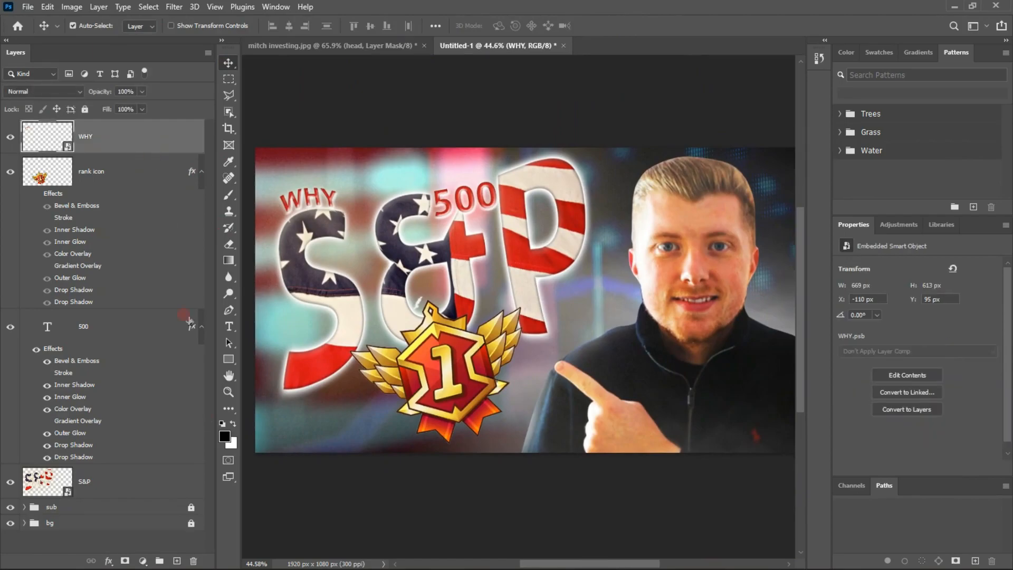
pyautogui.keyDown('shift'); pyautogui.click(116, 487); pyautogui.keyUp('shift')
pyautogui.hotkey('ctrl', 'g')
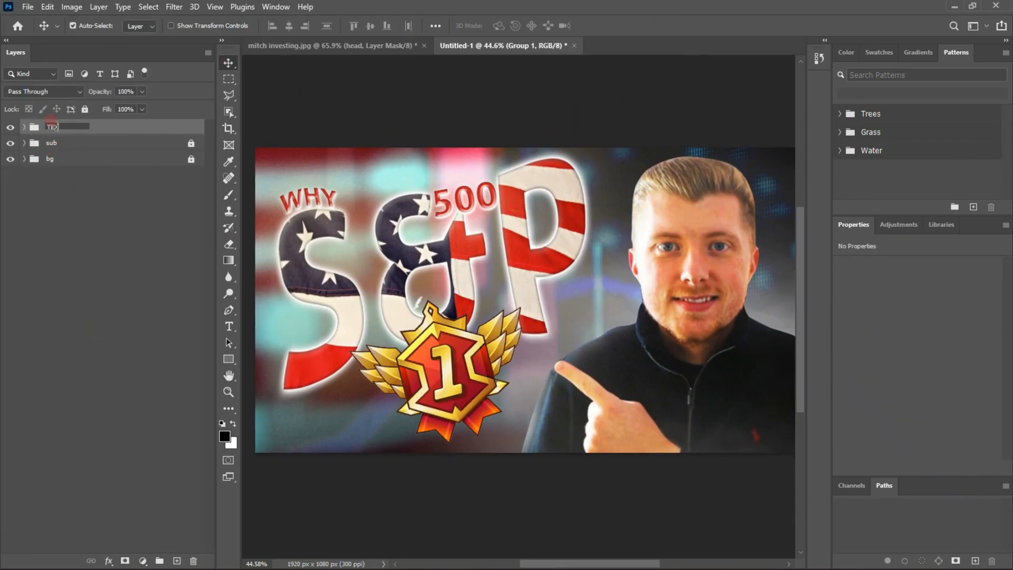
pyautogui.write('TEXT')
pyautogui.click(85, 109)
pyautogui.click(65, 244)
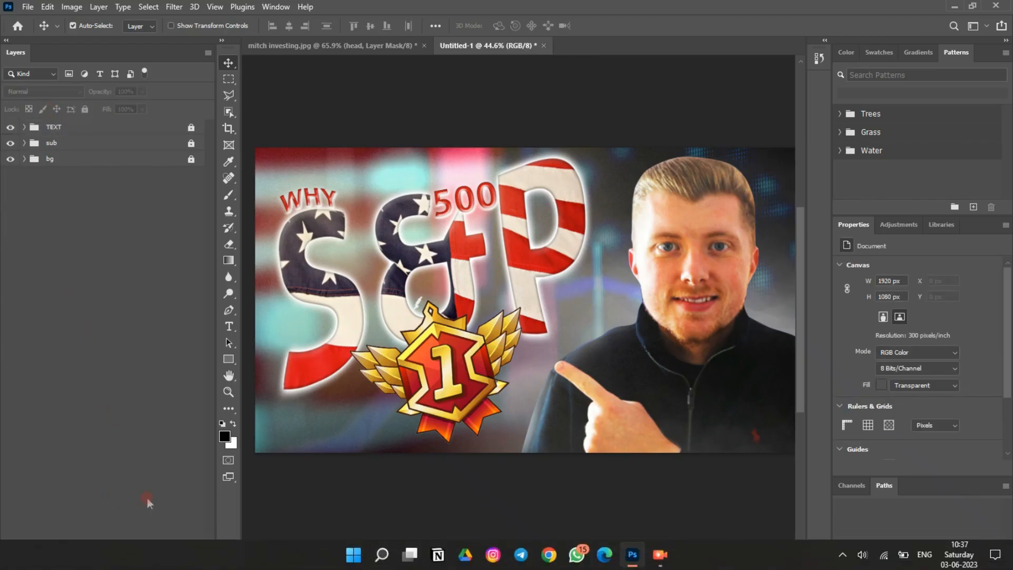
# Add a Brightness/Contrast adjustment above all groups with brightness 6 and contrast 11.
pyautogui.click(142, 560)
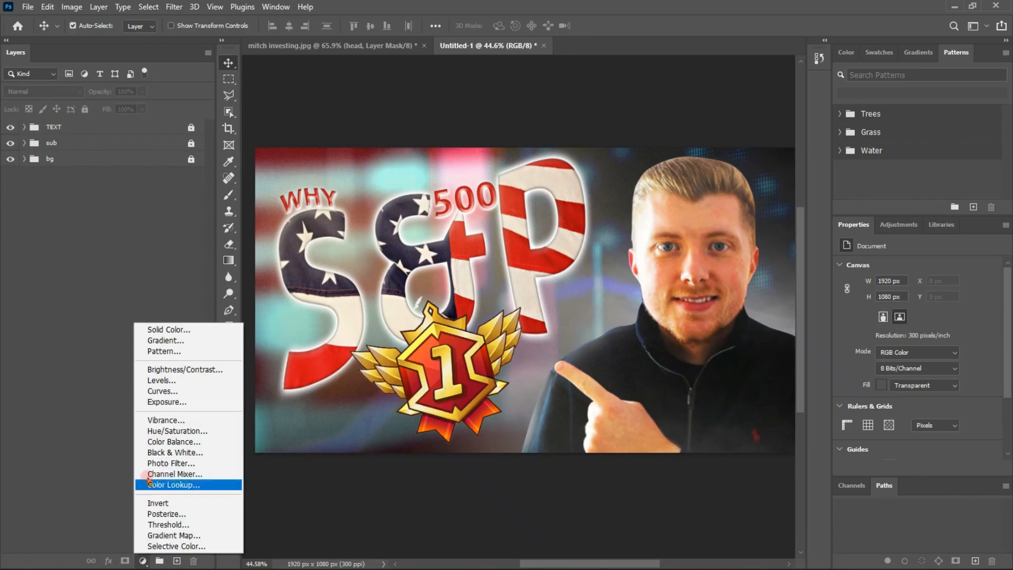
pyautogui.click(157, 370)
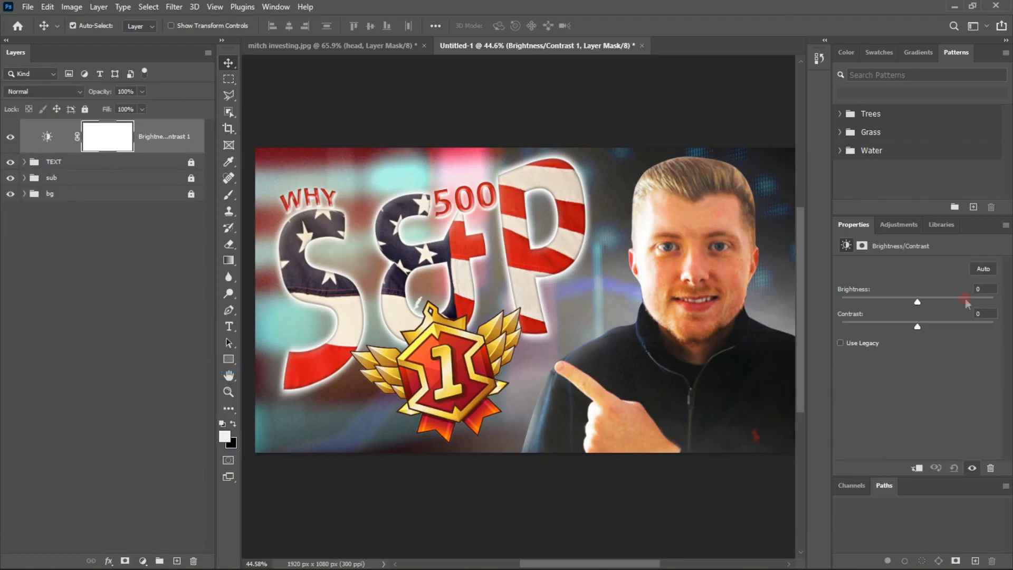
pyautogui.moveTo(948, 303); pyautogui.dragTo(924, 296)
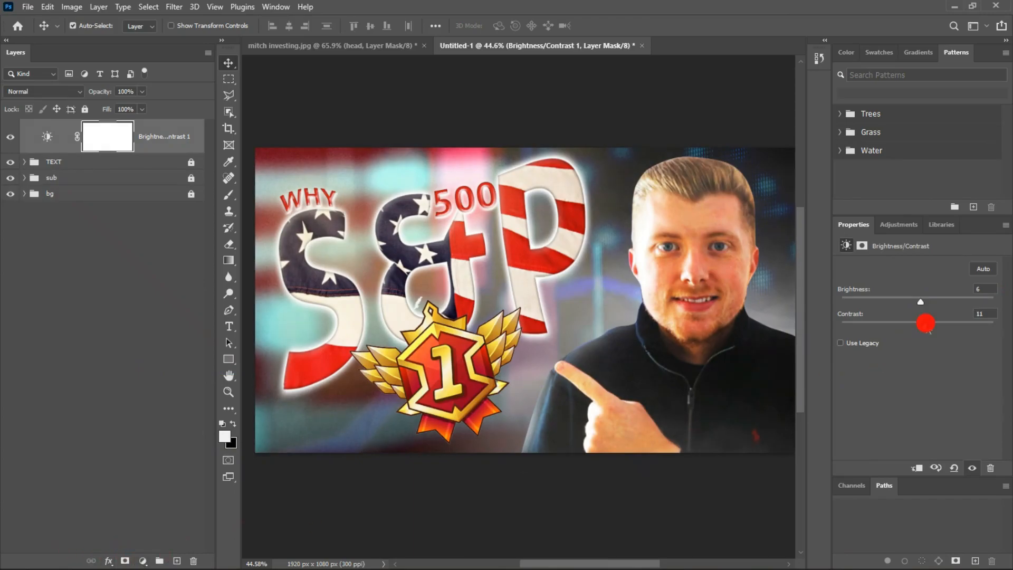
# Add a Curves adjustment that darkens the shadows, with an upper point at input 167 and output 159.
pyautogui.click(140, 561)
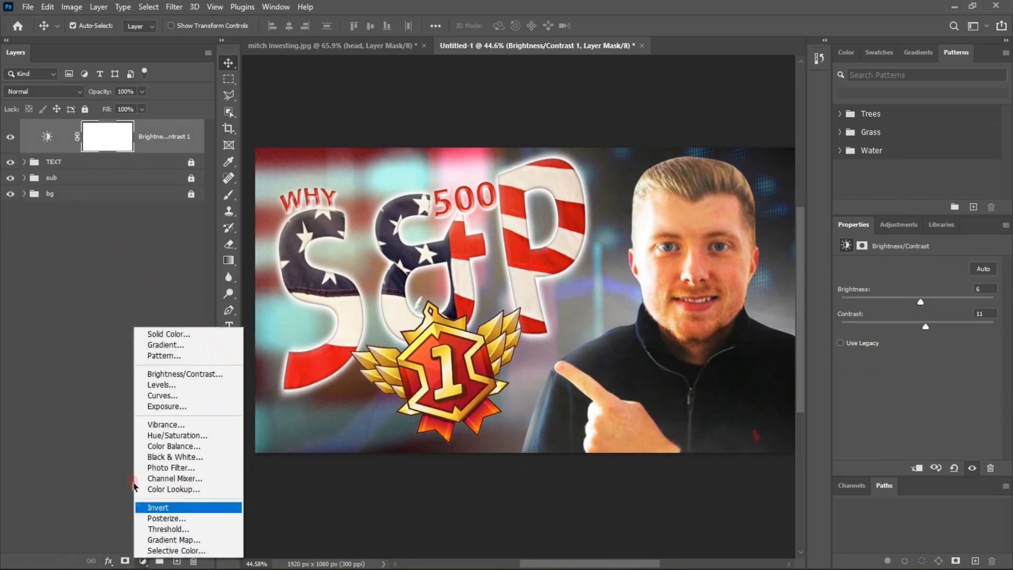
pyautogui.click(182, 396)
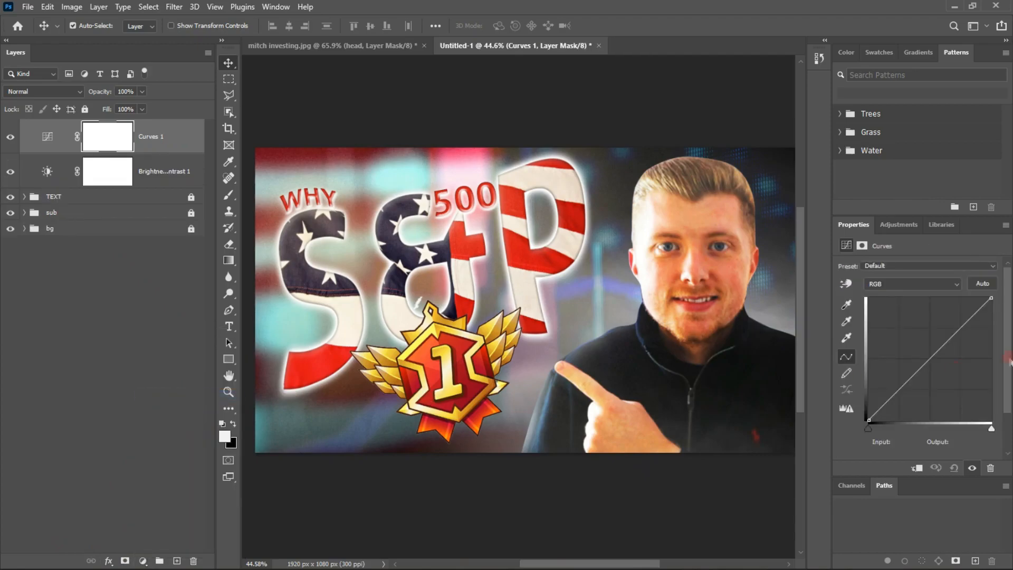
pyautogui.moveTo(927, 361); pyautogui.dragTo(897, 388)
pyautogui.moveTo(957, 338); pyautogui.dragTo(950, 344)
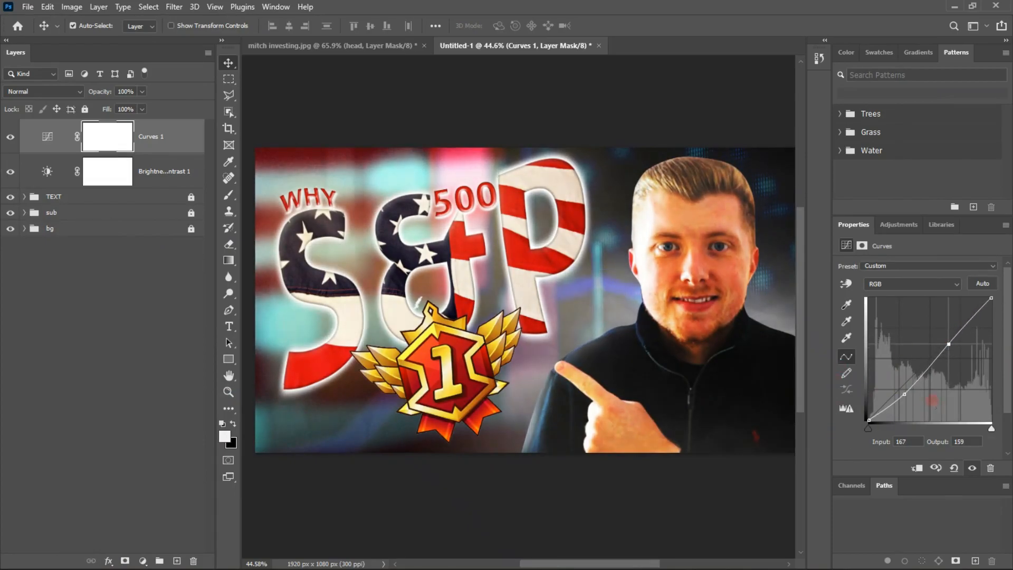
pyautogui.moveTo(899, 390); pyautogui.dragTo(901, 395)
pyautogui.click(274, 90)
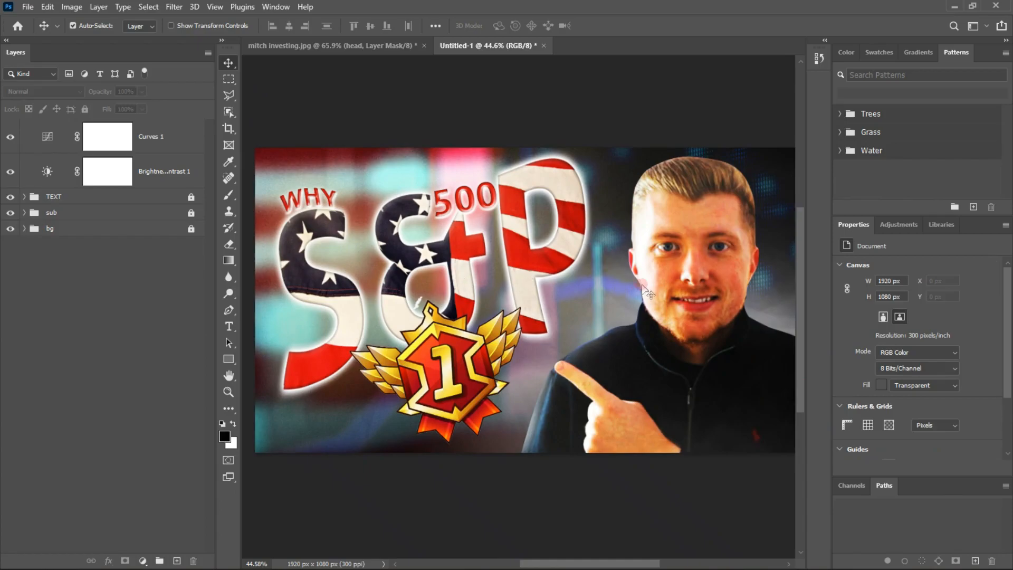
# Unlock and expand the sub group that holds the man and his glow layers.
pyautogui.click(81, 215)
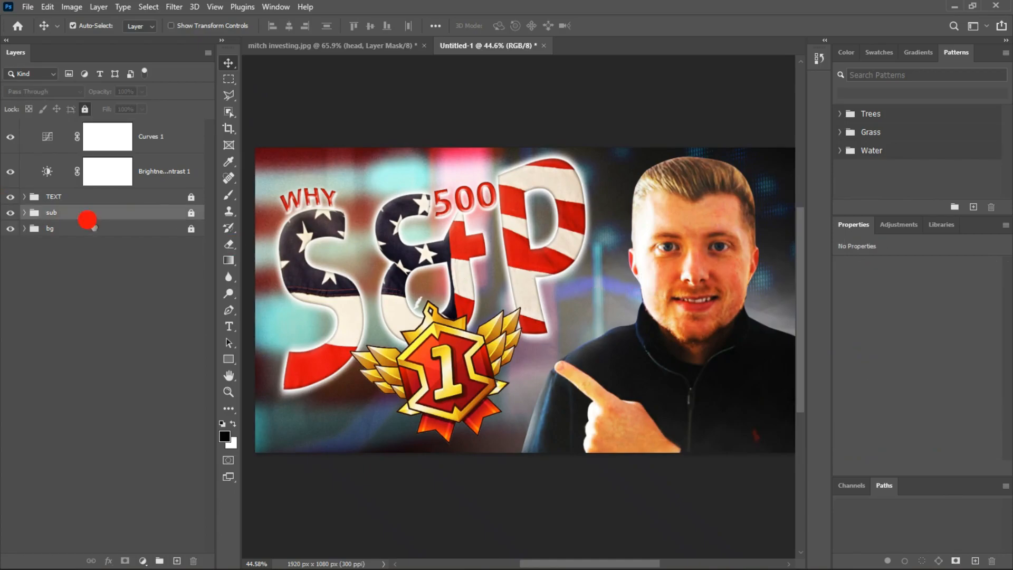
pyautogui.click(191, 214)
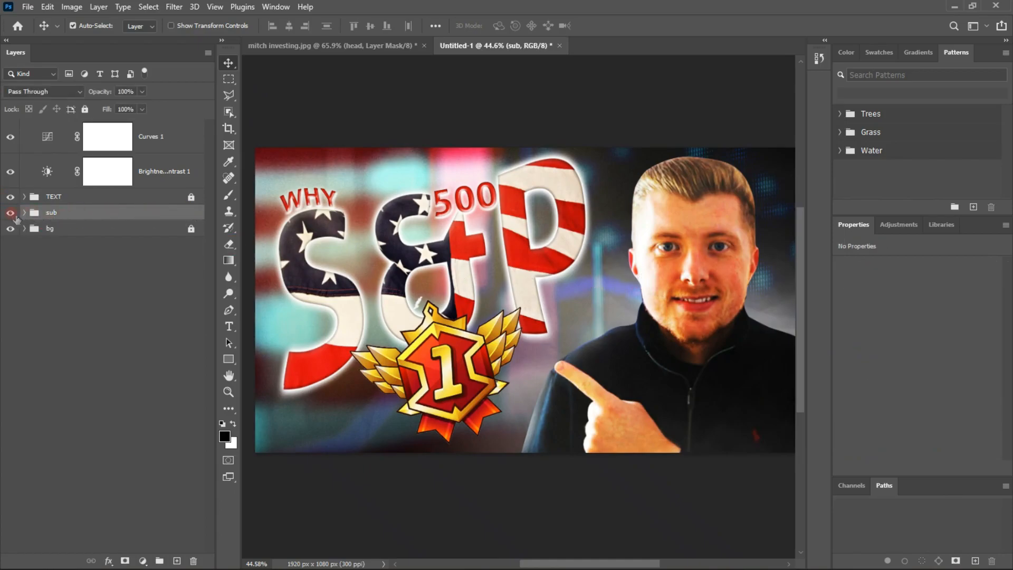
pyautogui.click(24, 212)
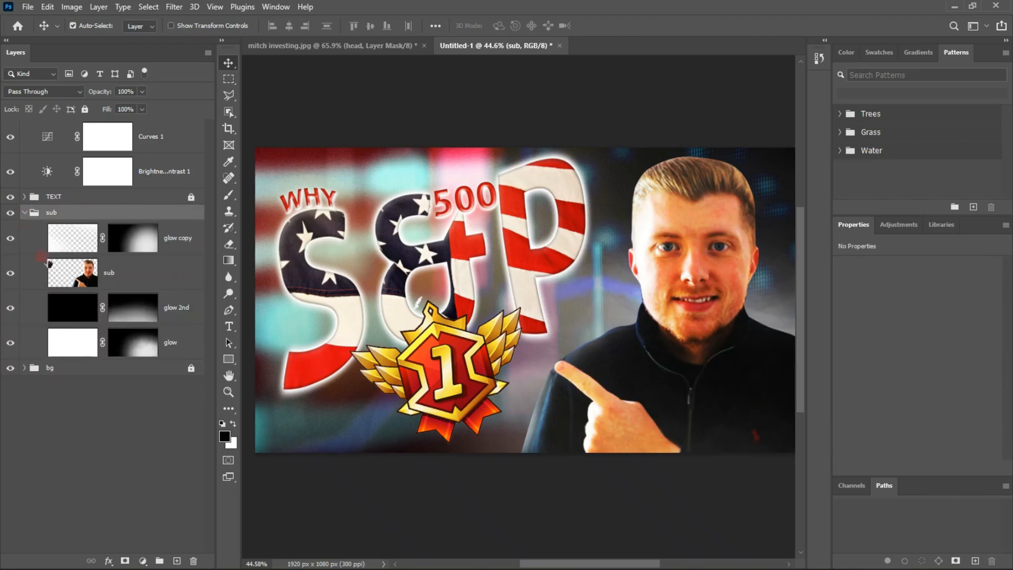
# Paint white on the glow layer's mask behind the man with a large soft brush at 14% flow to strengthen the glow.
pyautogui.click(145, 348)
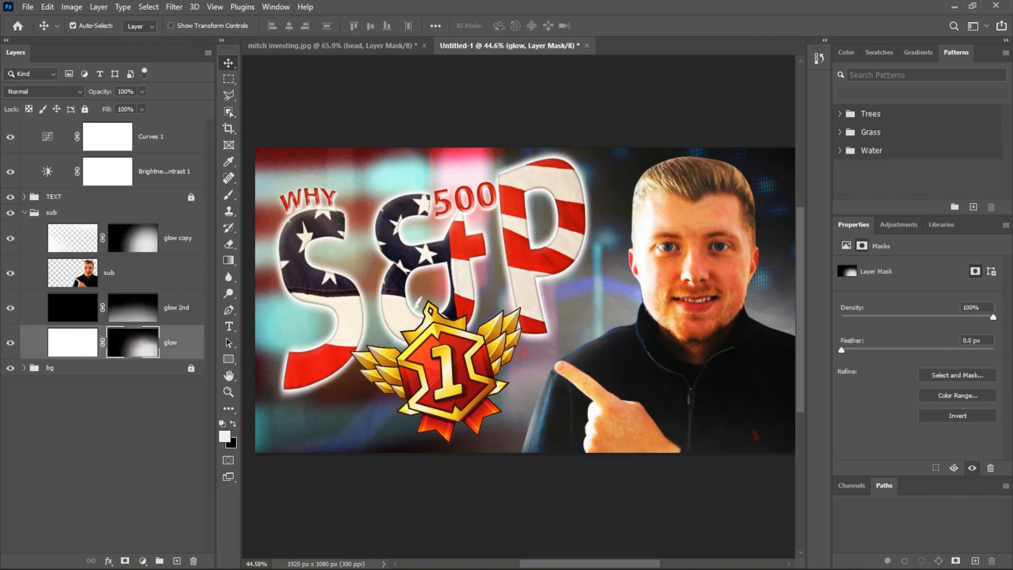
pyautogui.press('b')
pyautogui.click(679, 316)
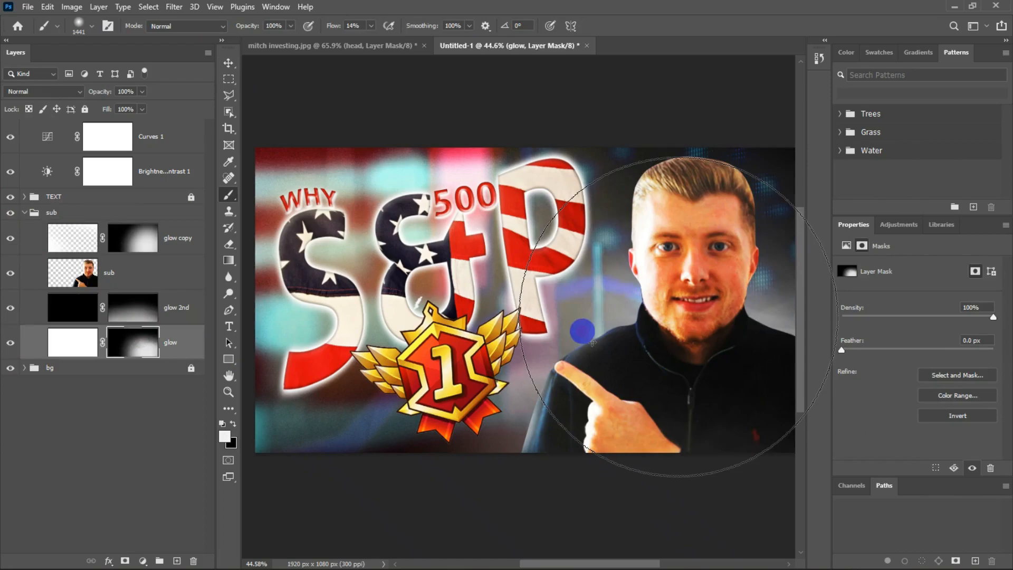
pyautogui.click(679, 317)
pyautogui.click(679, 317)
pyautogui.moveTo(592, 343); pyautogui.dragTo(592, 342)
pyautogui.click(693, 314)
pyautogui.click(698, 341)
pyautogui.click(219, 65)
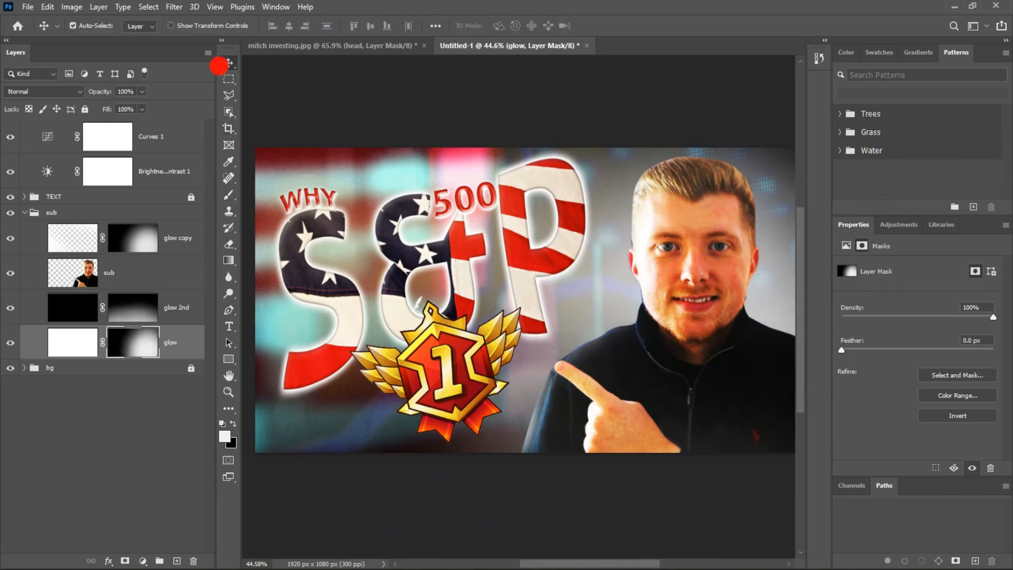
# Touch up the light over the man by painting white on the glow copy layer's mask with a smaller 154 px brush.
pyautogui.moveTo(676, 327); pyautogui.dragTo(572, 304)
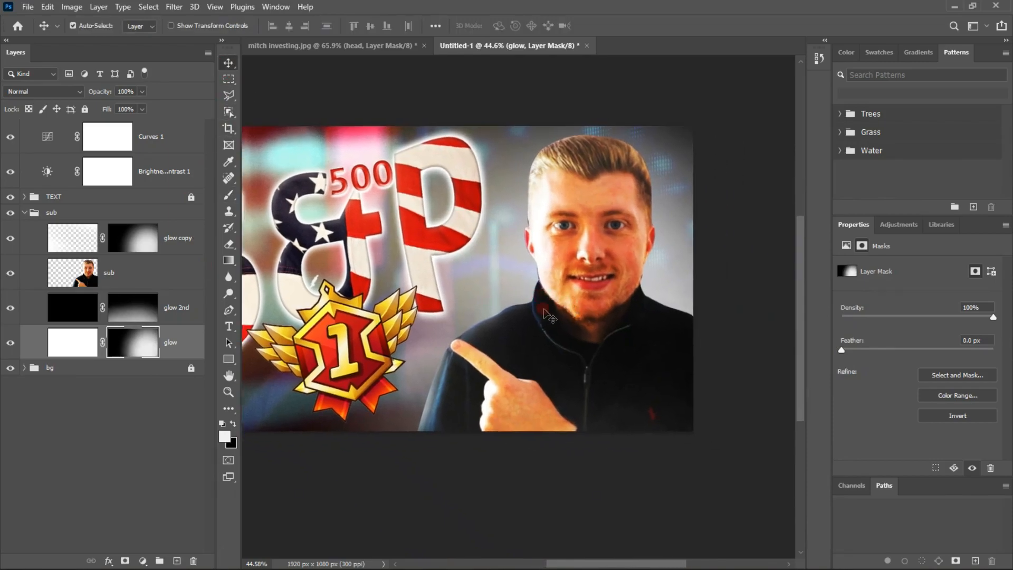
pyautogui.scroll(8, 542, 310)
pyautogui.press('b')
pyautogui.moveTo(494, 306)
pyautogui.mouseDown()
pyautogui.moveTo(333, 355)
pyautogui.moveTo(64, 359)
pyautogui.mouseUp()
pyautogui.click(129, 244)
pyautogui.click(131, 338)
pyautogui.click(133, 241)
pyautogui.moveTo(503, 337); pyautogui.dragTo(512, 340)
pyautogui.hotkey('ctrl', '0')
pyautogui.click(228, 63)
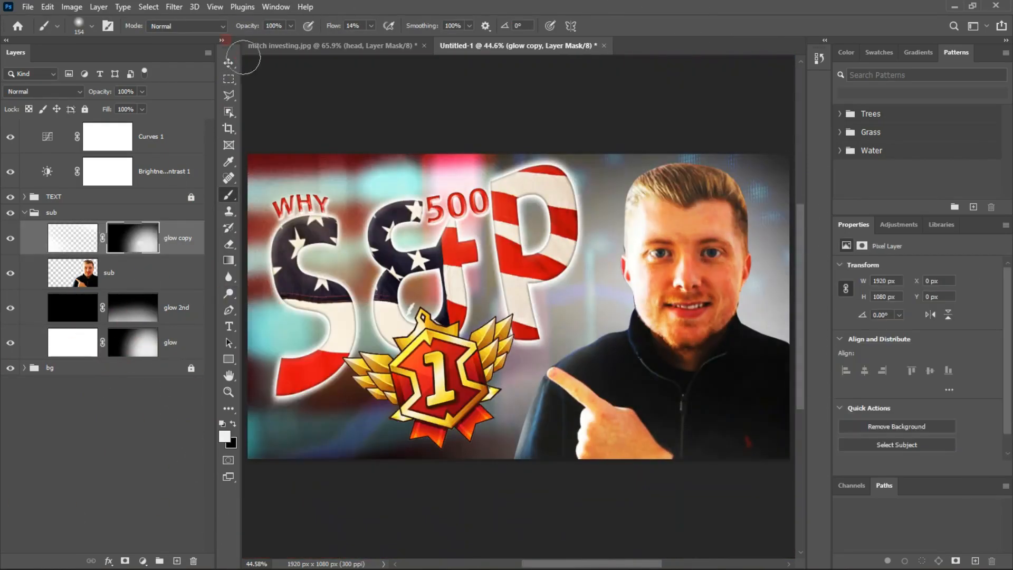
pyautogui.click(572, 234)
pyautogui.scroll(-2, 457, 440)
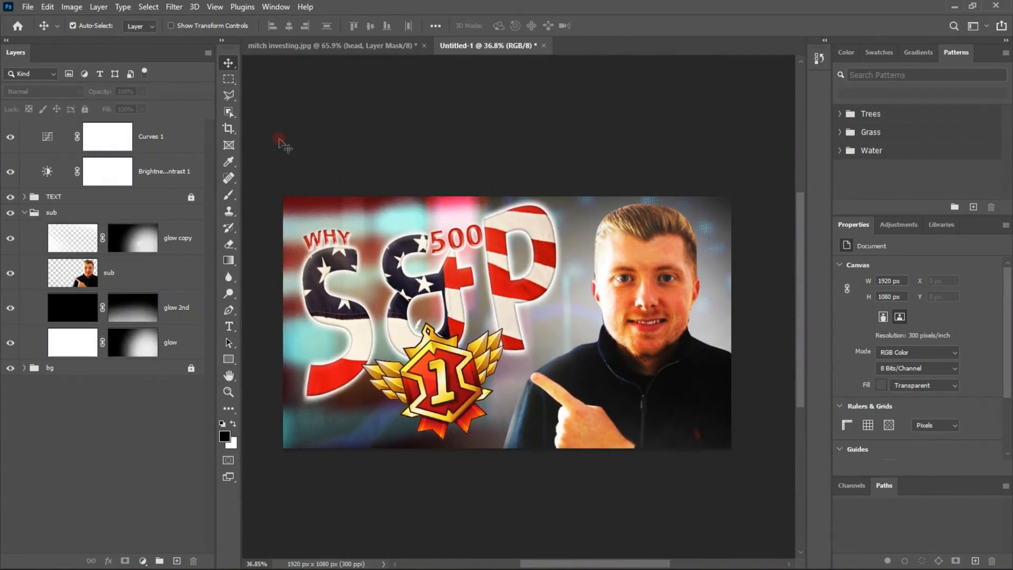
pyautogui.click(28, 7)
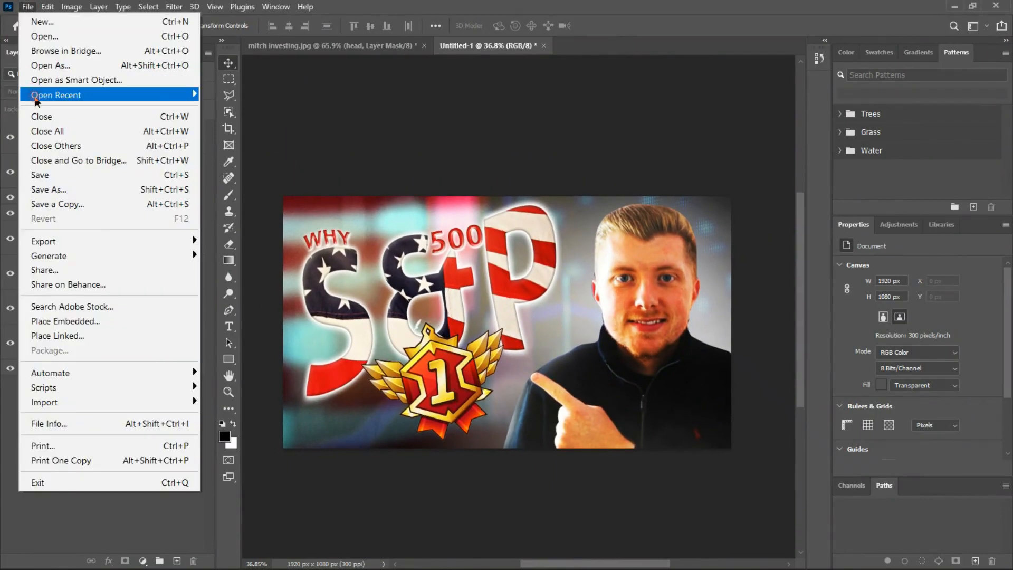
pyautogui.click(565, 129)
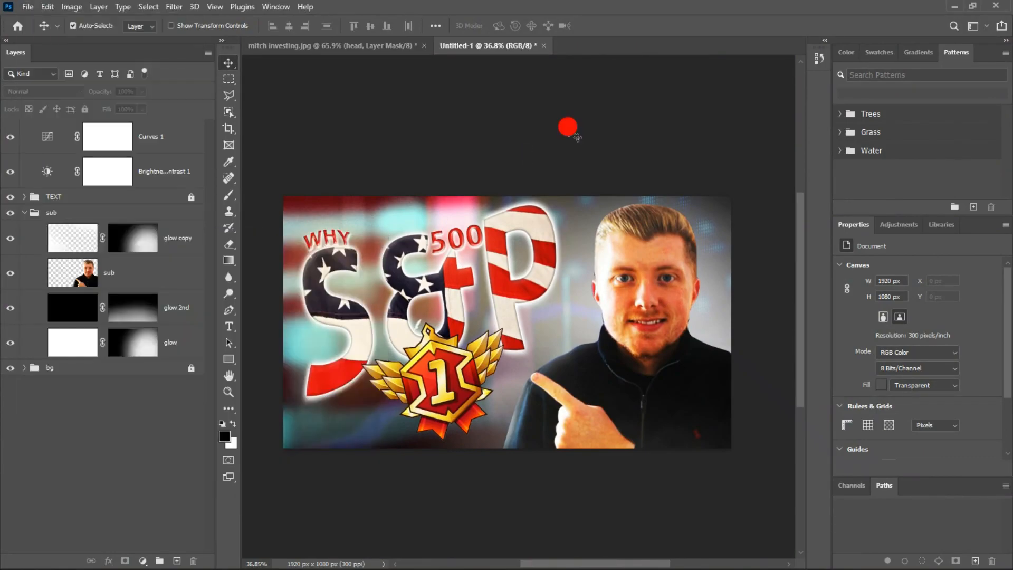
# Collapse the sub group that holds the man and his glow layers, and lock it again.
pyautogui.click(13, 210)
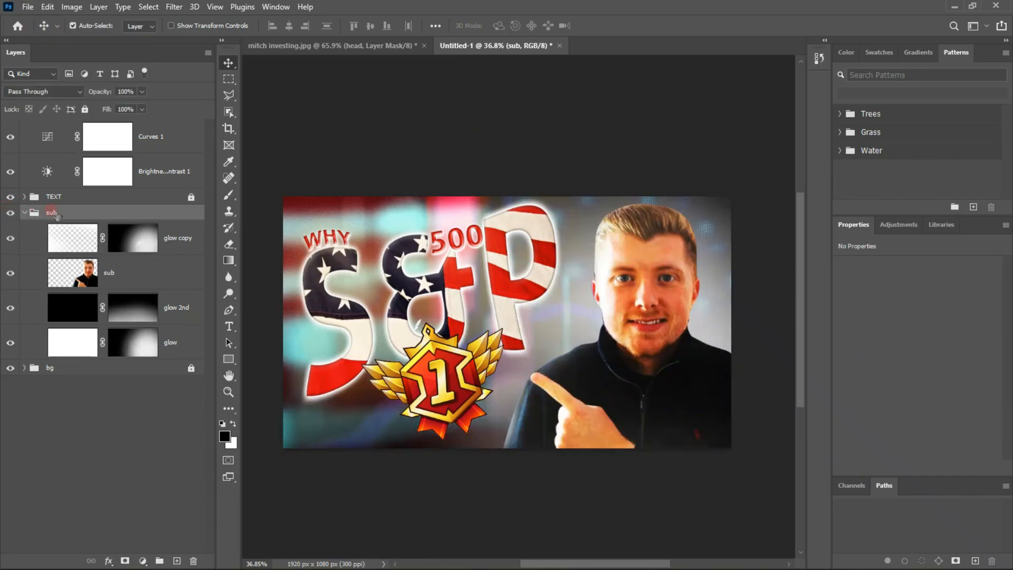
pyautogui.click(22, 211)
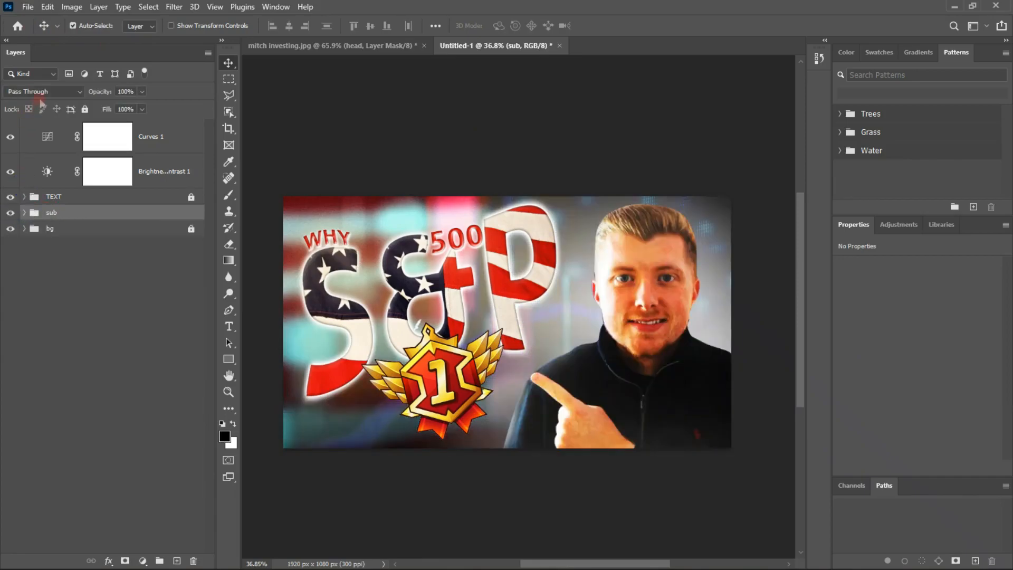
pyautogui.click(85, 109)
pyautogui.click(97, 313)
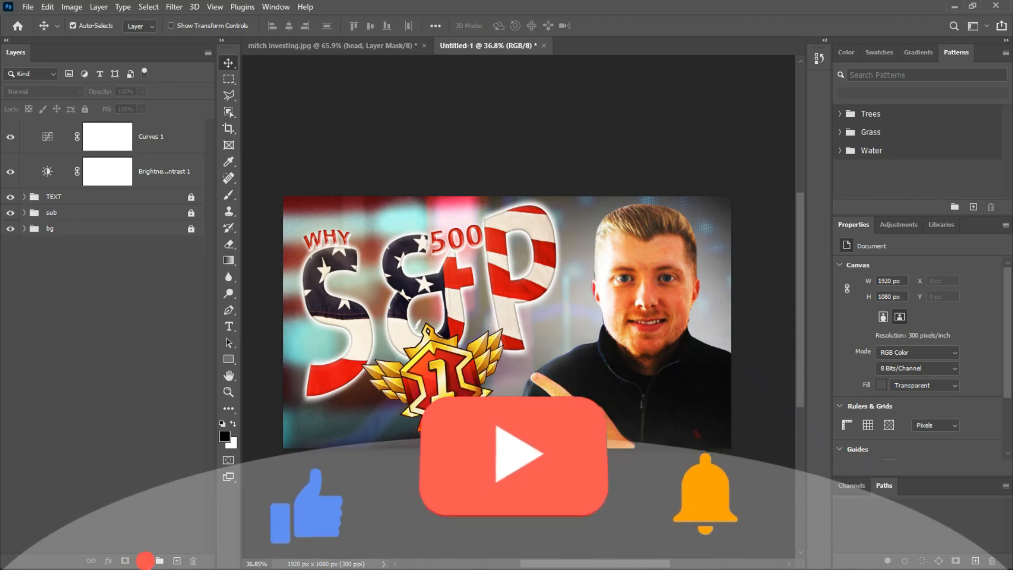
# Add a Vibrance adjustment layer above the Curves layer and fine-tune the vibrance of the whole thumbnail.
pyautogui.click(143, 560)
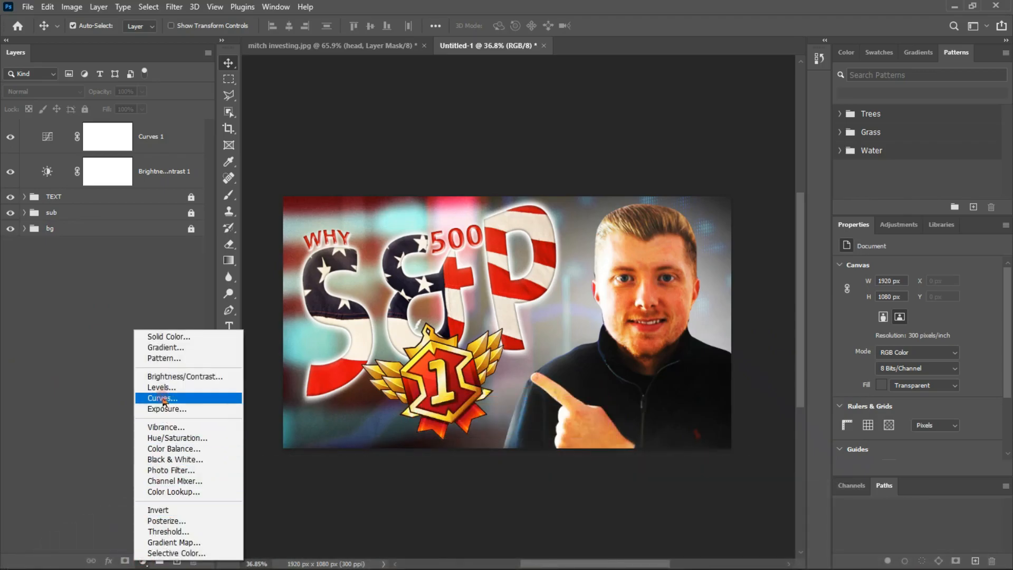
pyautogui.click(165, 426)
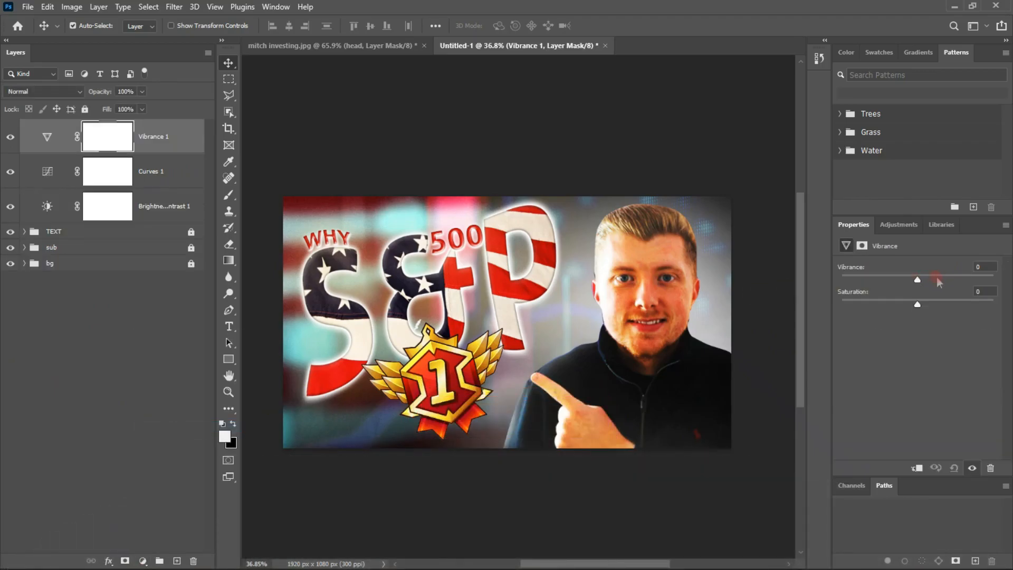
pyautogui.moveTo(955, 276); pyautogui.dragTo(903, 273)
pyautogui.click(374, 176)
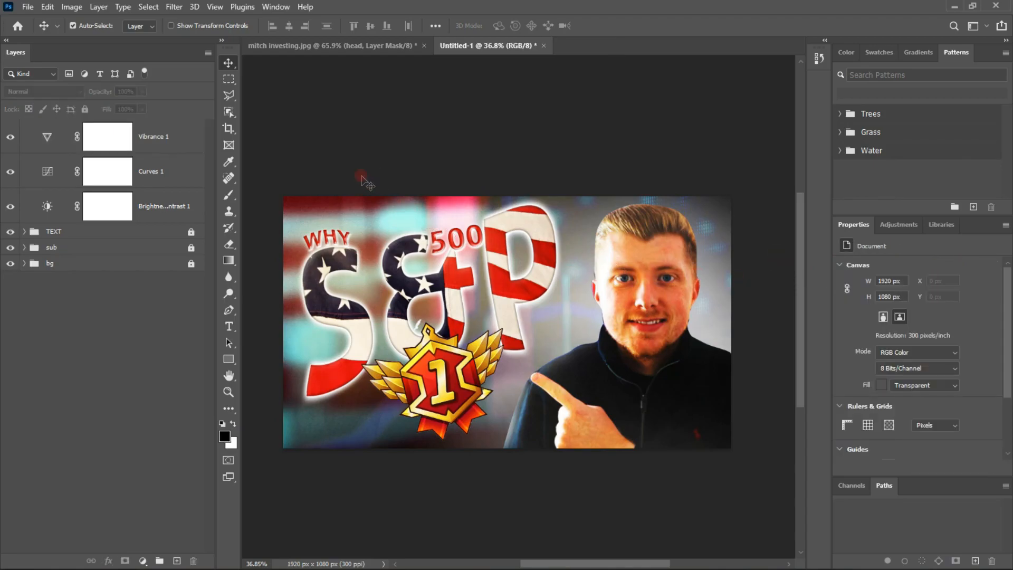
# Start exporting the finished thumbnail as an image.
pyautogui.click(25, 7)
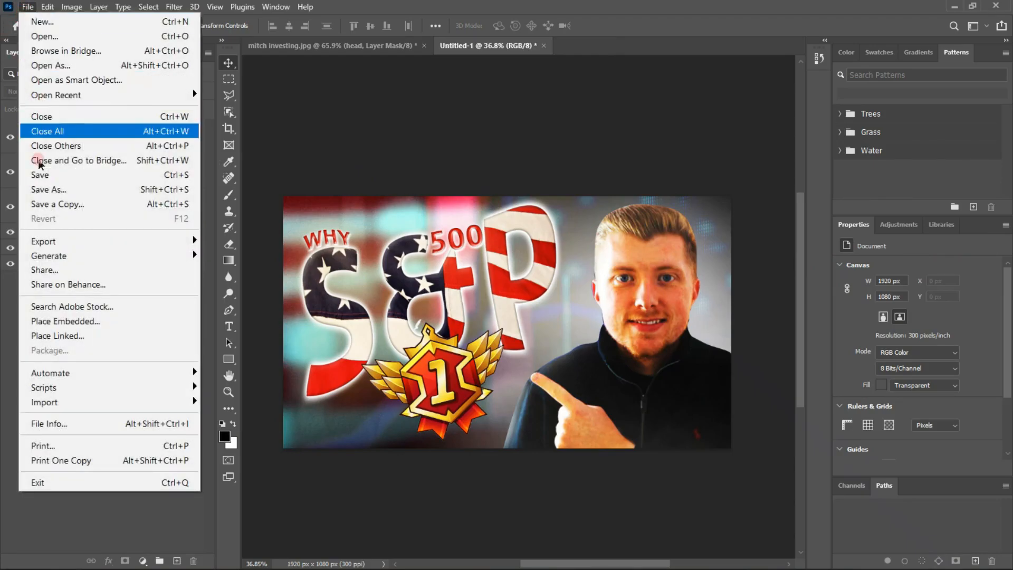
pyautogui.moveTo(64, 240)
pyautogui.click(238, 257)
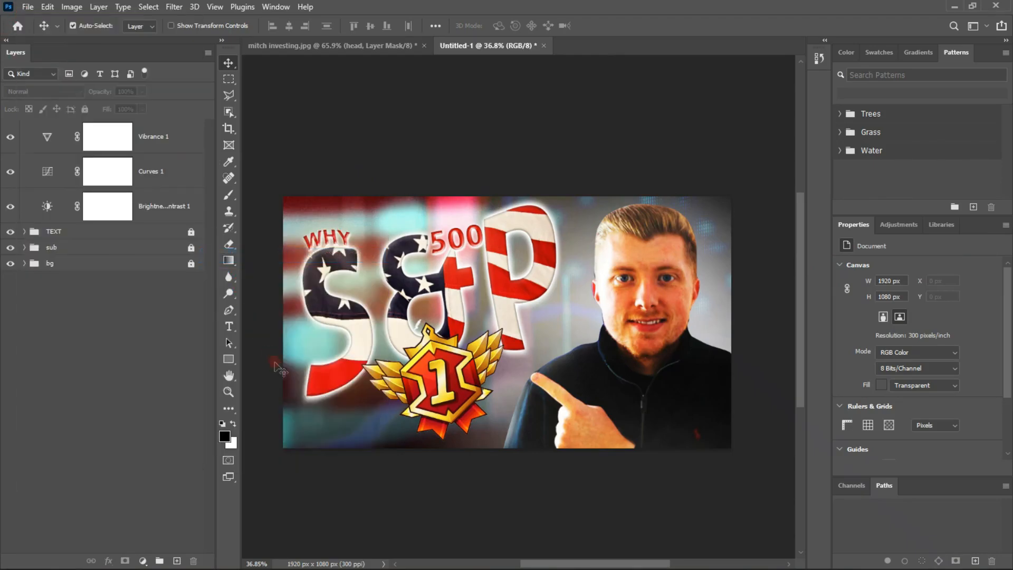